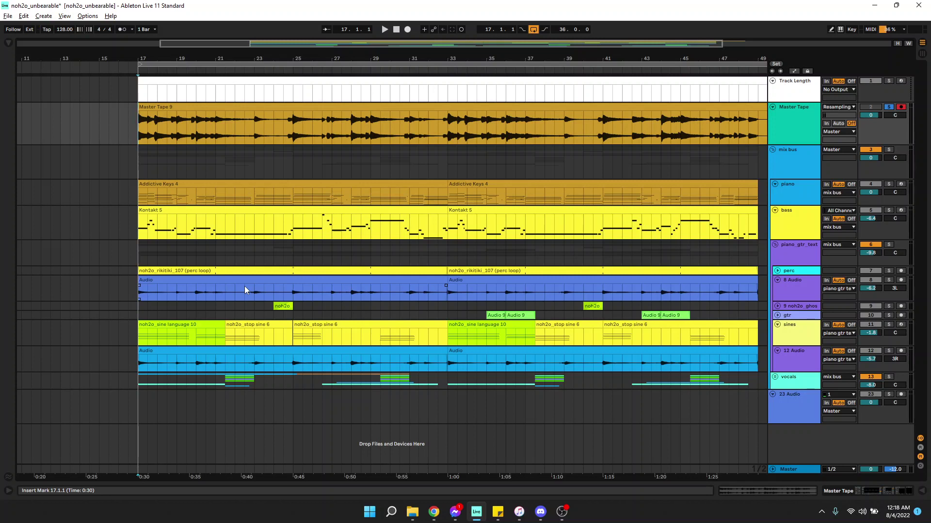
# - Open the Master Tape clip in an enlarged waveform view, play it from bar 17, and close the clip view
pyautogui.doubleClick(168, 103)
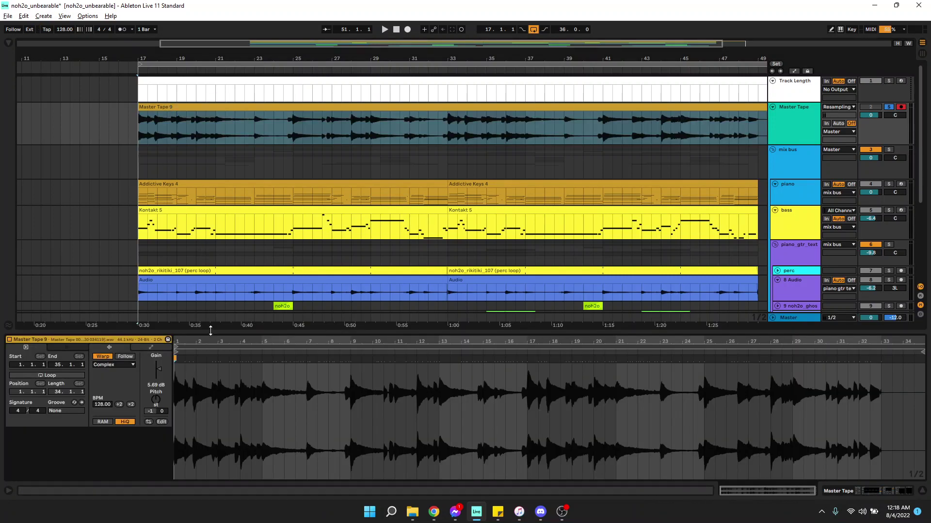
pyautogui.moveTo(210, 330); pyautogui.dragTo(210, 226)
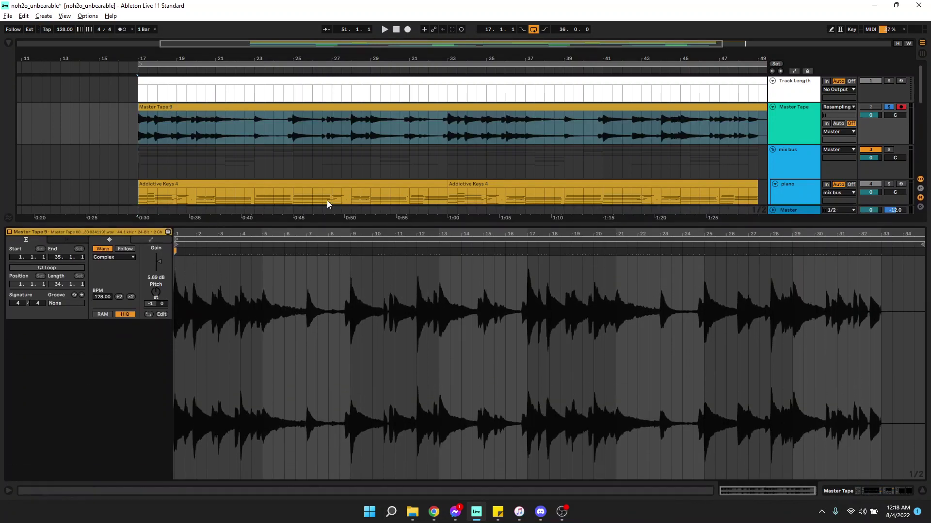
pyautogui.moveTo(167, 57); pyautogui.dragTo(128, 59)
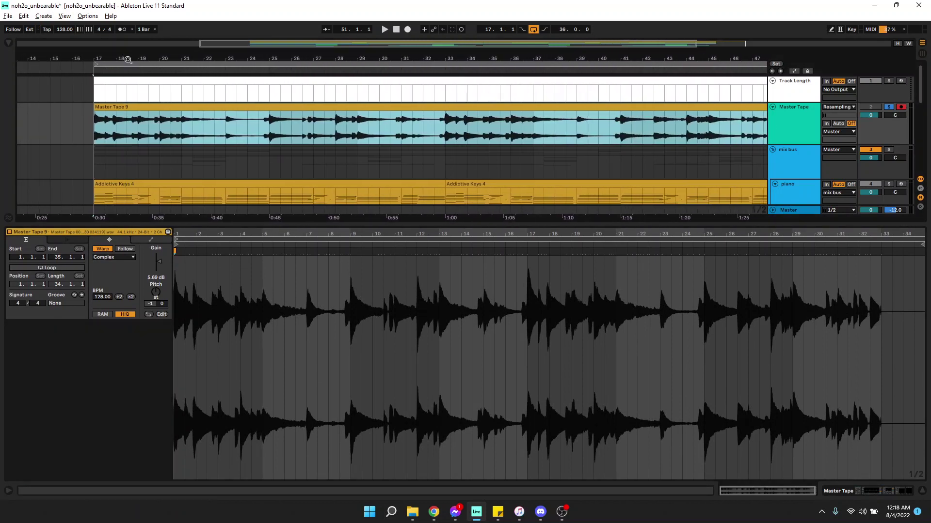
pyautogui.click(90, 126)
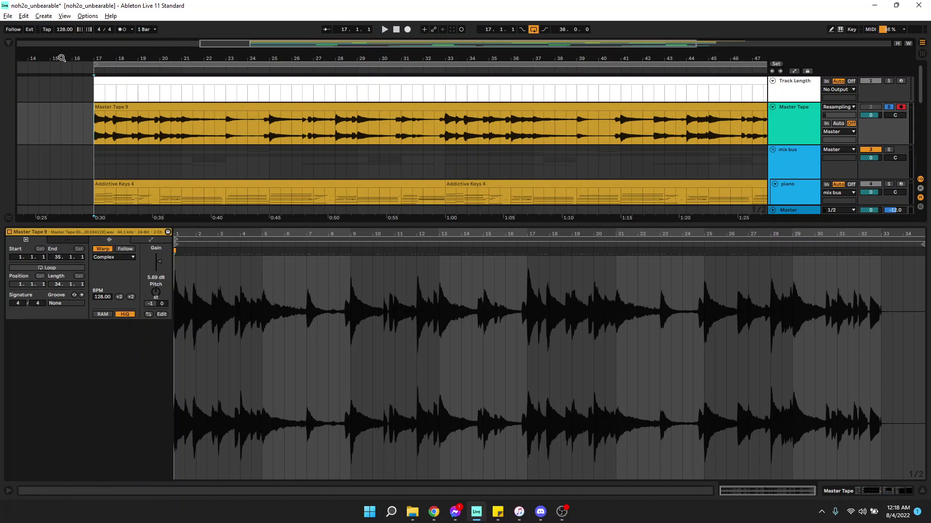
pyautogui.moveTo(62, 59); pyautogui.dragTo(302, 100)
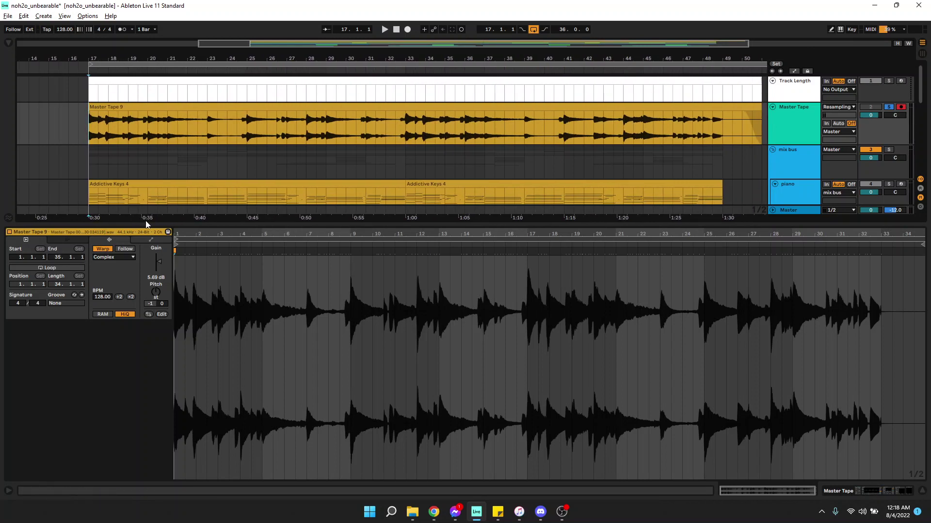
pyautogui.moveTo(145, 221)
pyautogui.mouseDown()
pyautogui.moveTo(150, 201)
pyautogui.moveTo(151, 233)
pyautogui.mouseUp()
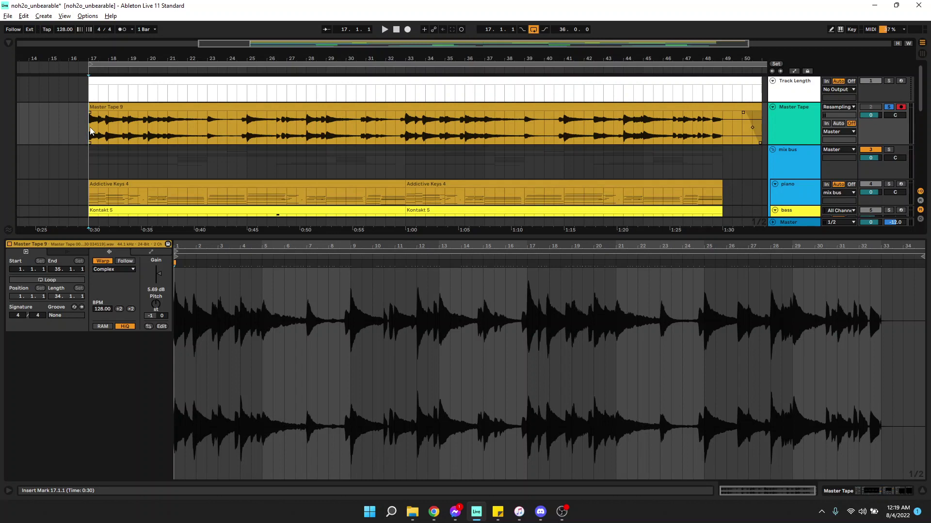
pyautogui.press('space')
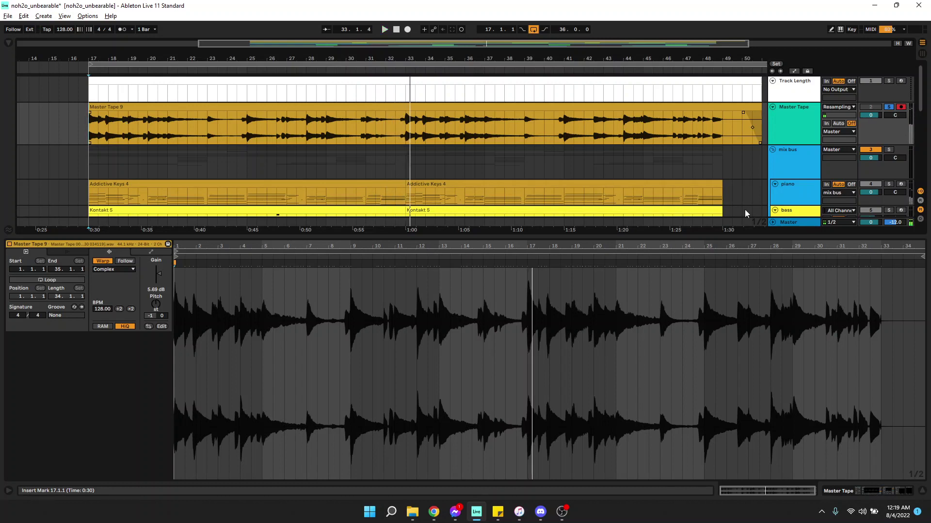
pyautogui.click(922, 491)
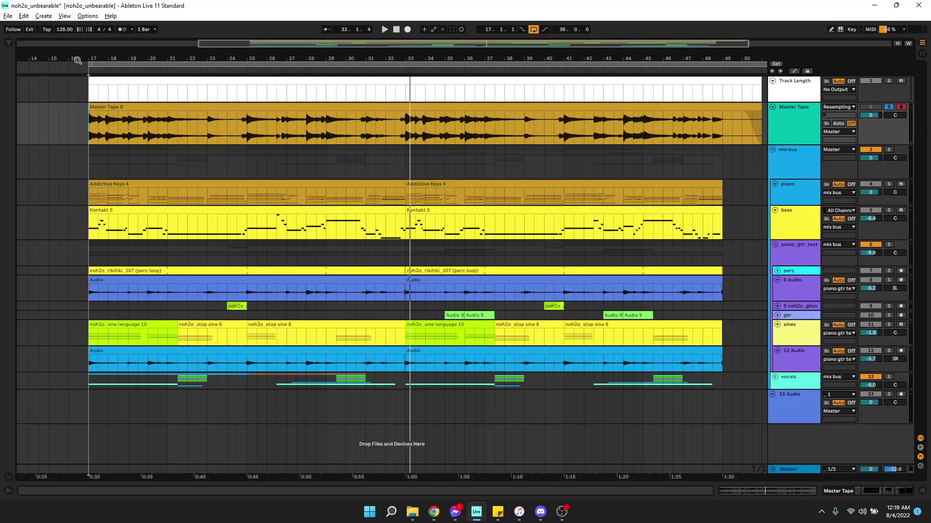
# - Reopen the Master Tape clip's settings to examine its pitch transposition, and close the clip view again
pyautogui.moveTo(86, 57); pyautogui.dragTo(166, 143)
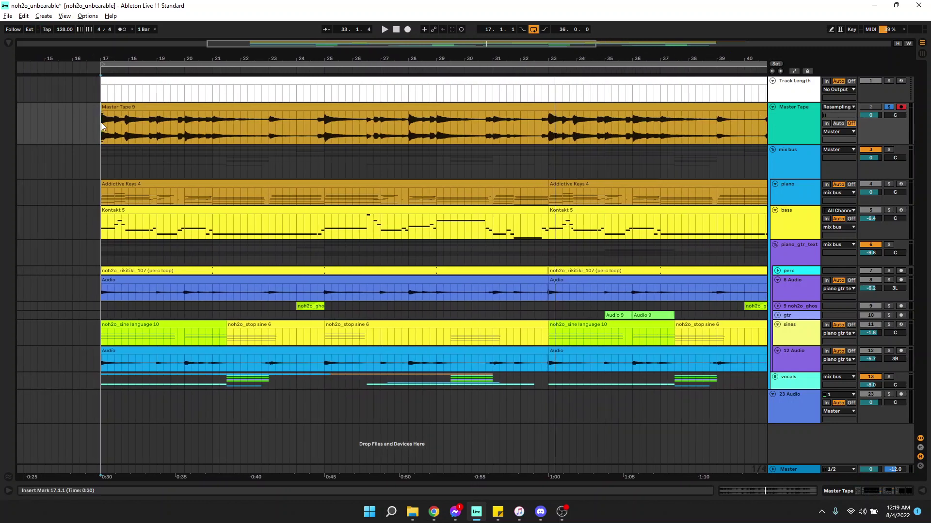
pyautogui.doubleClick(130, 105)
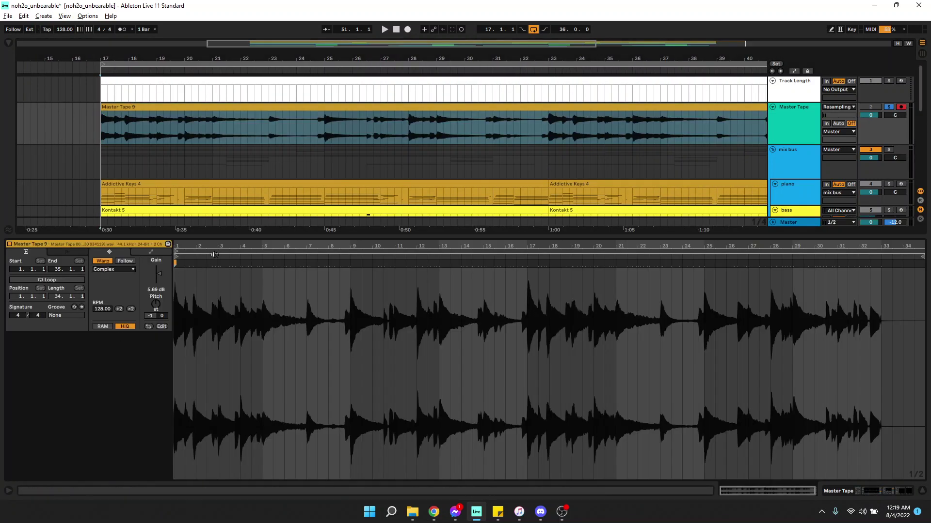
pyautogui.moveTo(178, 237); pyautogui.dragTo(179, 345)
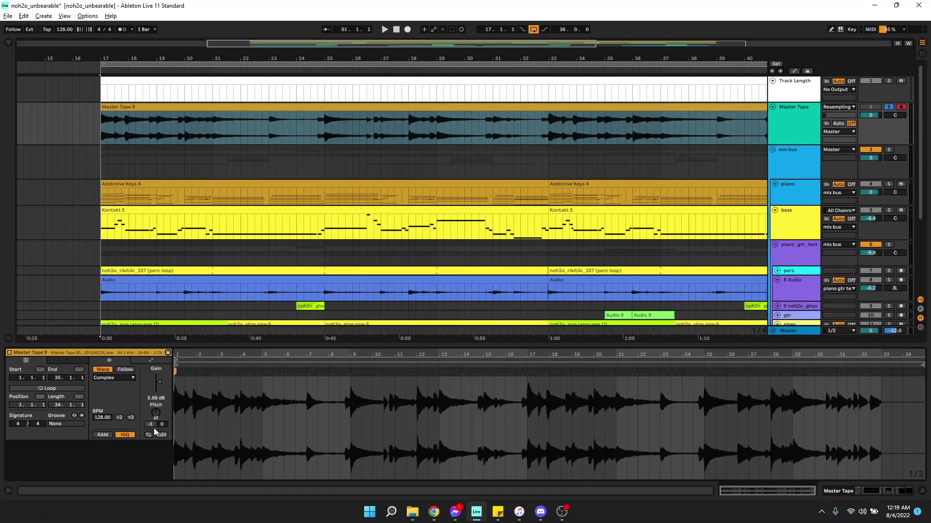
pyautogui.click(923, 491)
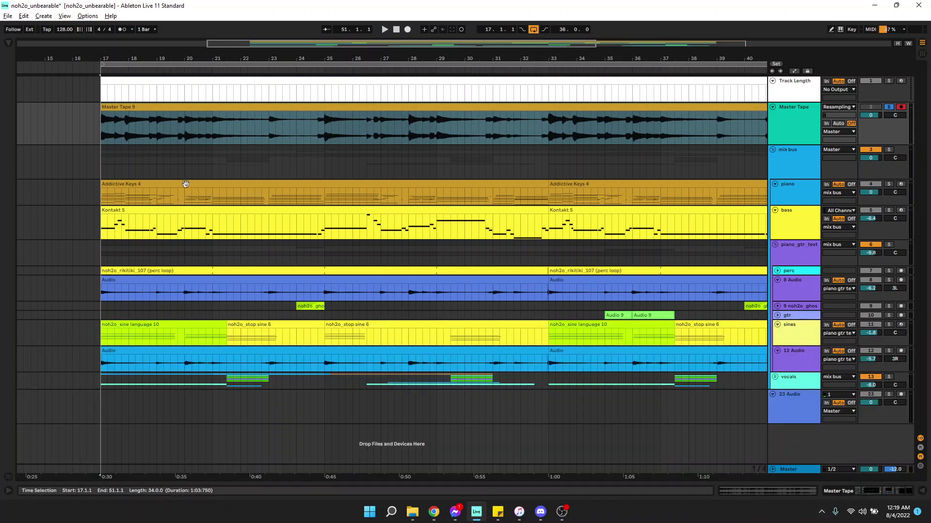
# - Set the insert marker at bar 17 and open the first Addictive Keys clip on the piano track in an enlarged note editor
pyautogui.click(102, 193)
pyautogui.click(100, 170)
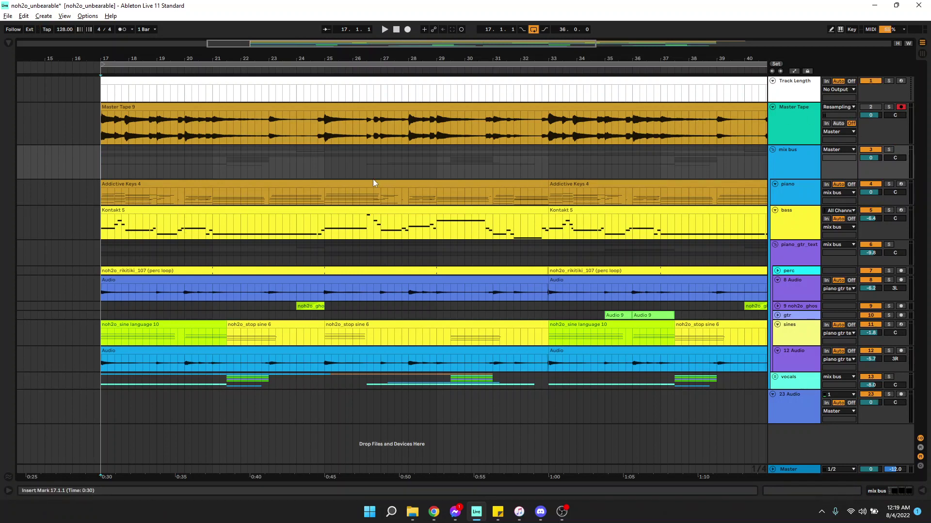
pyautogui.doubleClick(176, 187)
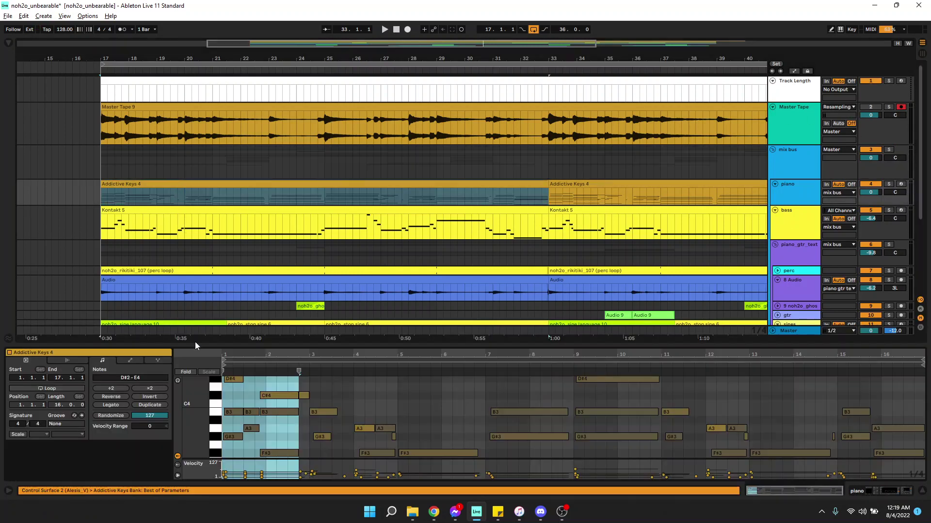
pyautogui.moveTo(195, 342); pyautogui.dragTo(199, 237)
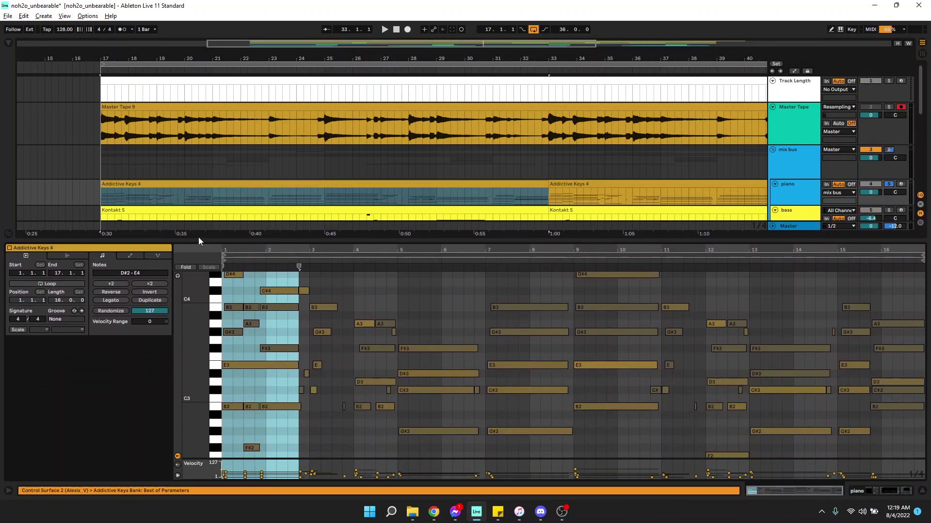
# - Show the piano track's devices, open the Addictive Keys plug-in window to view its Modern Upright instrument, and close it
pyautogui.hotkey('shift', 'Tab')
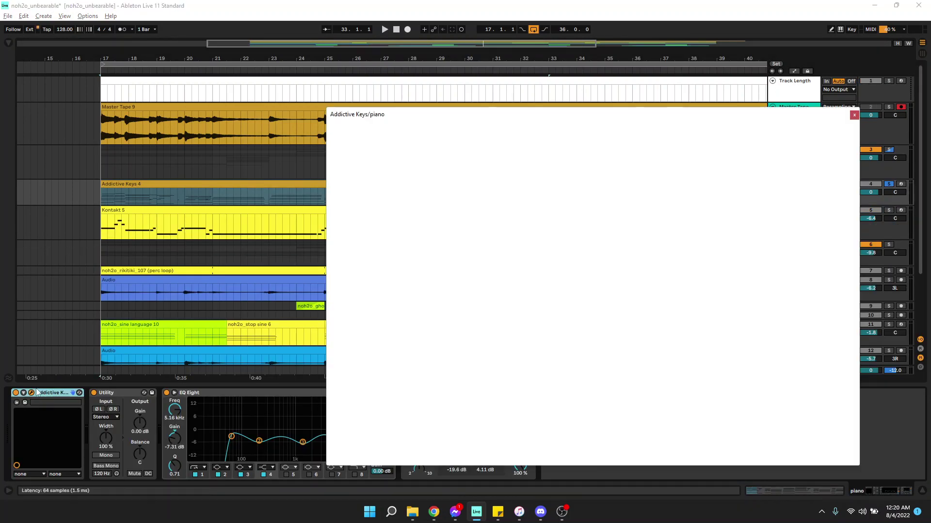
pyautogui.click(31, 392)
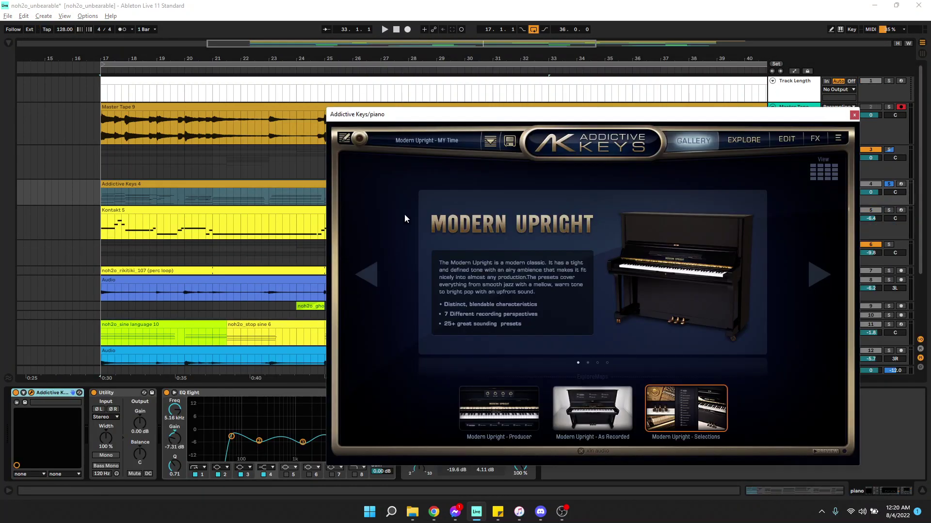
pyautogui.moveTo(576, 110); pyautogui.dragTo(411, 93)
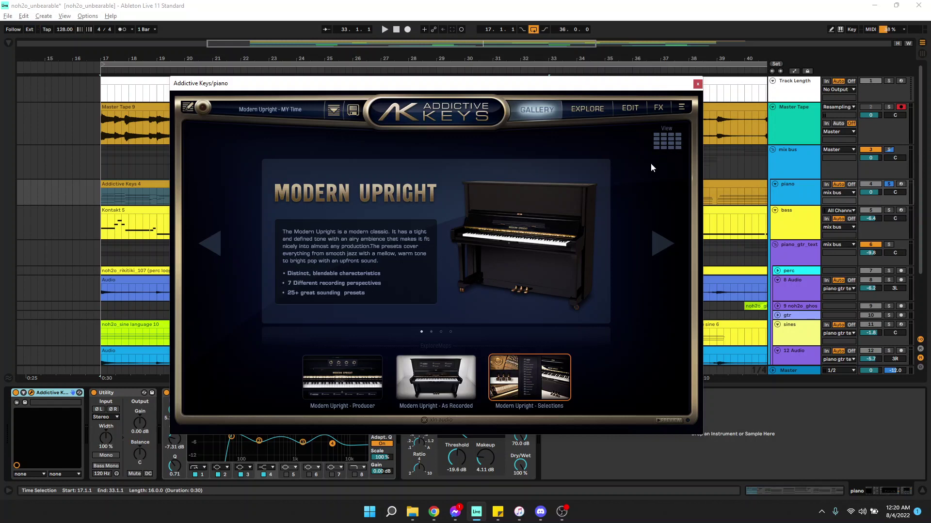
pyautogui.click(697, 85)
# - Return to the first piano clip's notes, examine the chords in the note editor, and close the editor
pyautogui.doubleClick(126, 183)
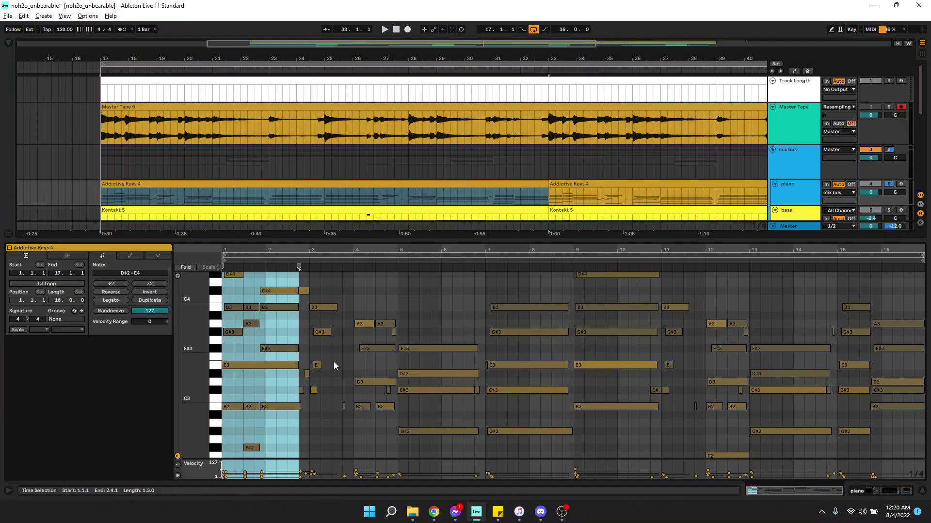
pyautogui.click(333, 365)
pyautogui.moveTo(215, 363)
pyautogui.mouseDown()
pyautogui.moveTo(191, 365)
pyautogui.moveTo(221, 364)
pyautogui.moveTo(221, 311)
pyautogui.mouseUp()
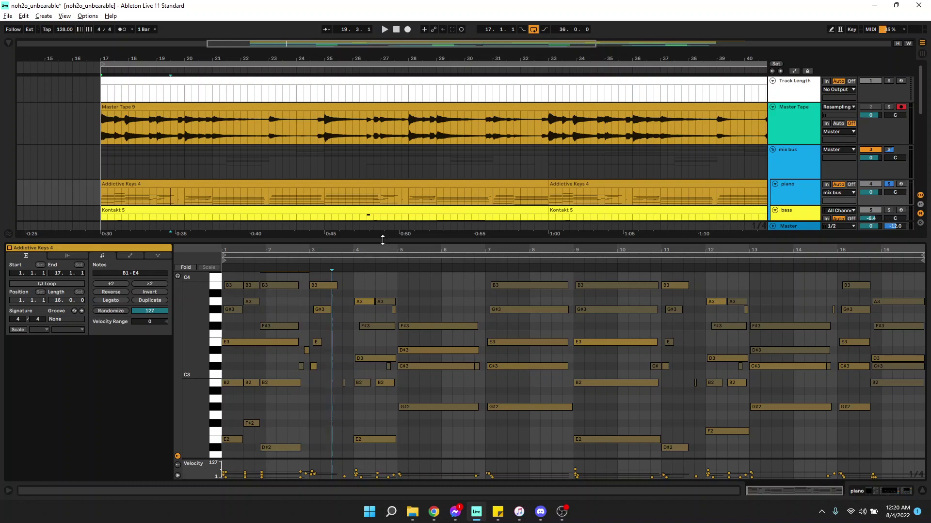
pyautogui.moveTo(556, 241); pyautogui.dragTo(533, 338)
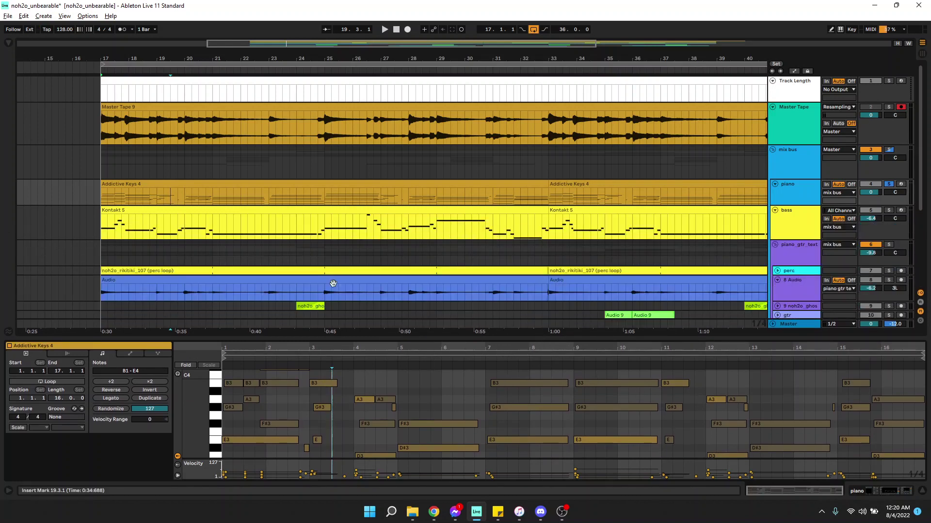
pyautogui.click(920, 491)
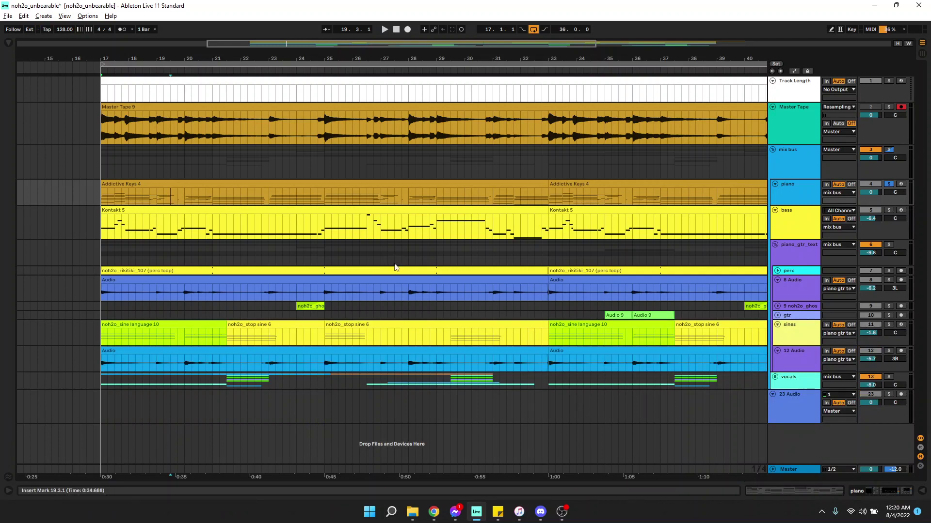
# - Examine the first piano clip's chord voicings across the low and high octaves in an enlarged note editor, and close it
pyautogui.click(100, 201)
pyautogui.doubleClick(144, 182)
pyautogui.moveTo(290, 332); pyautogui.dragTo(290, 215)
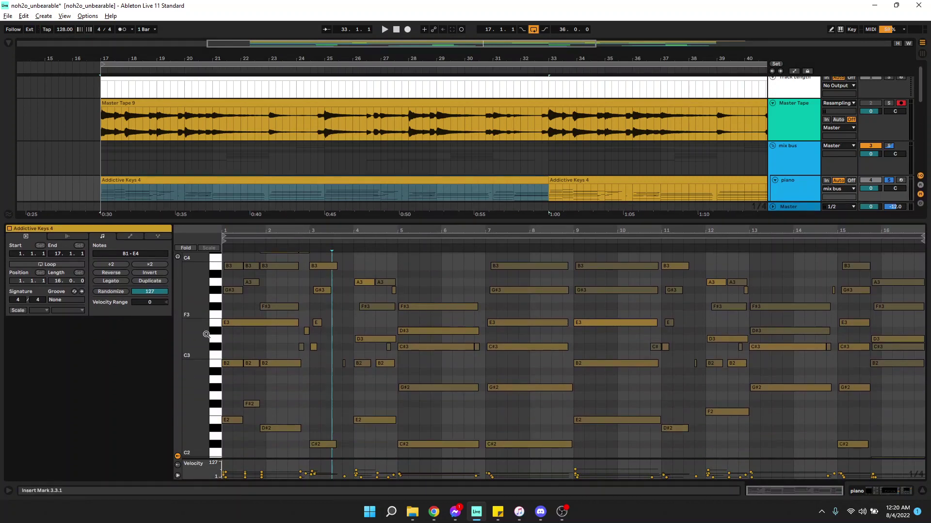
pyautogui.scroll(2, 197, 336)
pyautogui.scroll(2, 196, 336)
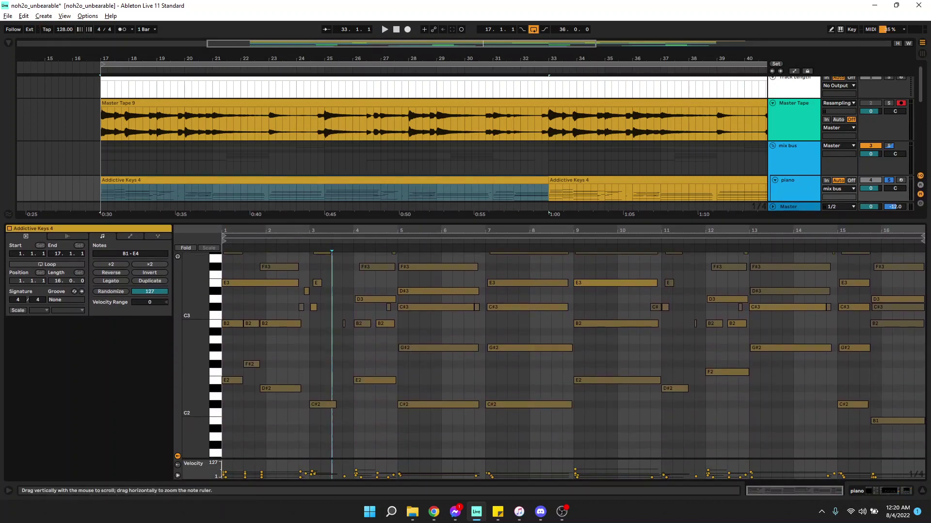
pyautogui.scroll(-3, 197, 336)
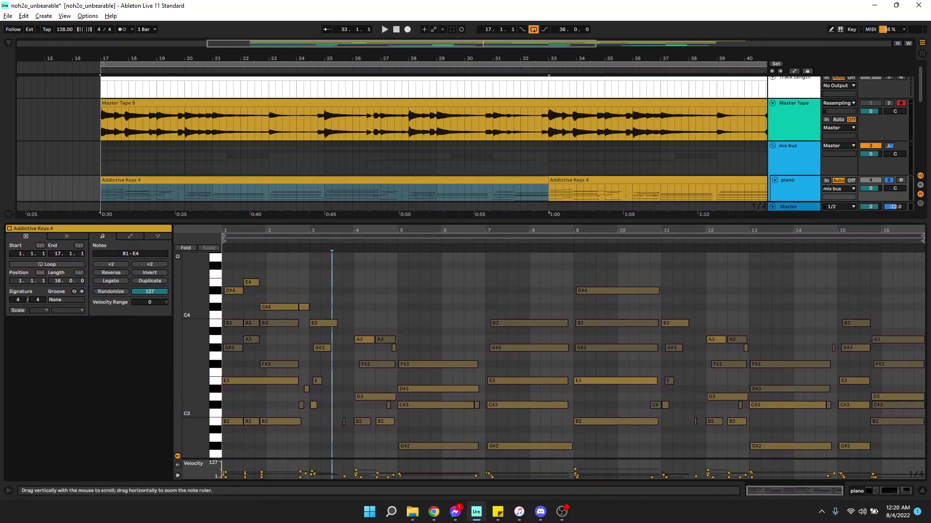
pyautogui.scroll(-2, 196, 336)
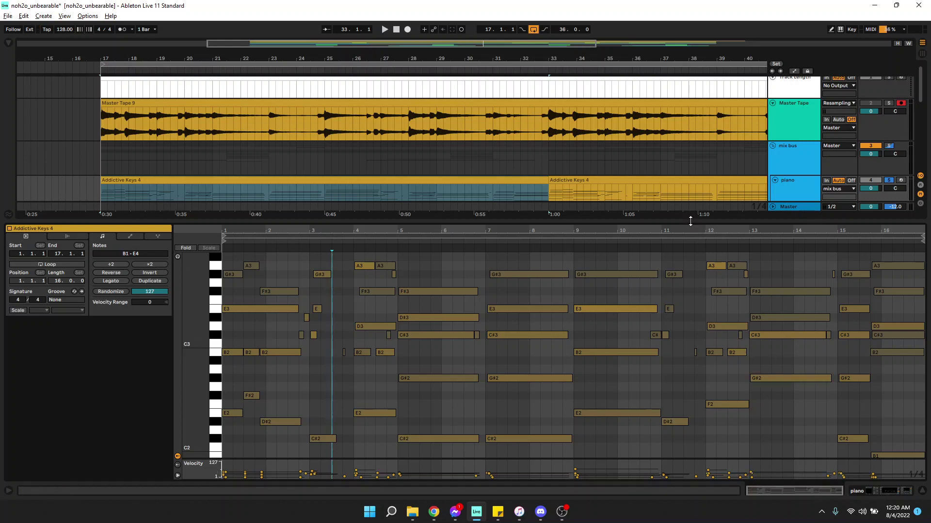
pyautogui.moveTo(690, 218); pyautogui.dragTo(671, 310)
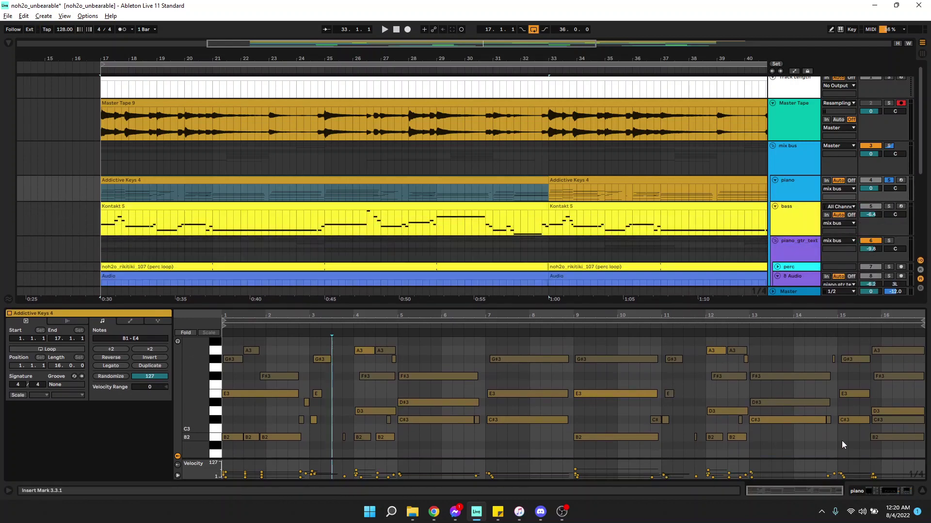
pyautogui.click(922, 490)
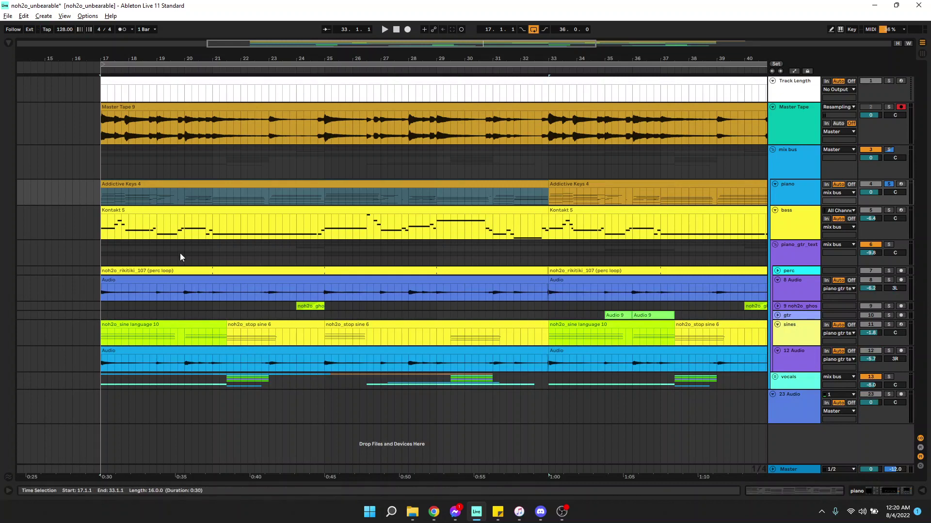
# - Set the insert marker at bar 17 and show the piano track's device chain to examine EQ Eight and Glue Compressor
pyautogui.click(102, 226)
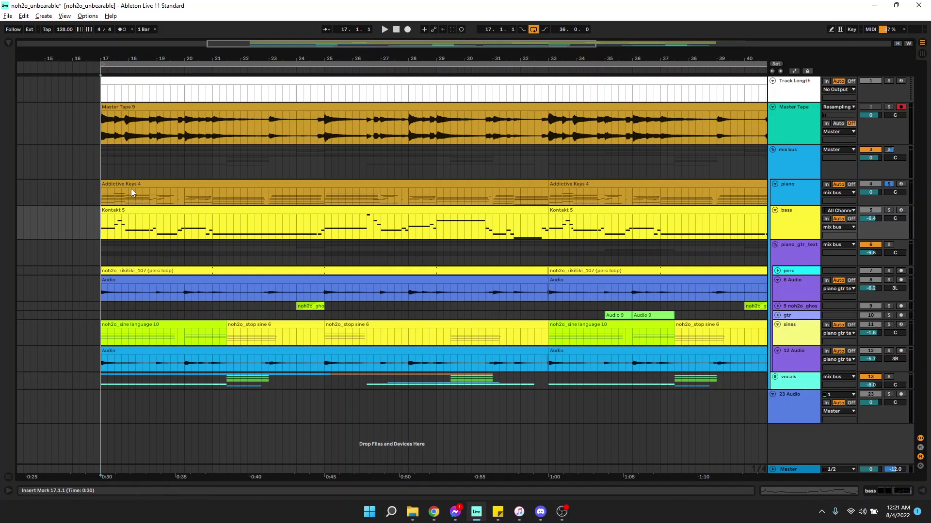
pyautogui.doubleClick(806, 193)
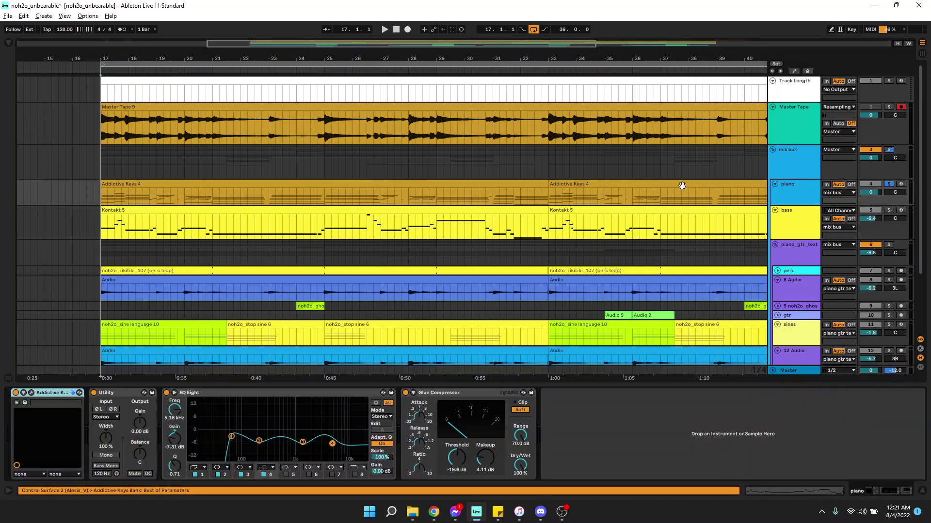
pyautogui.click(227, 394)
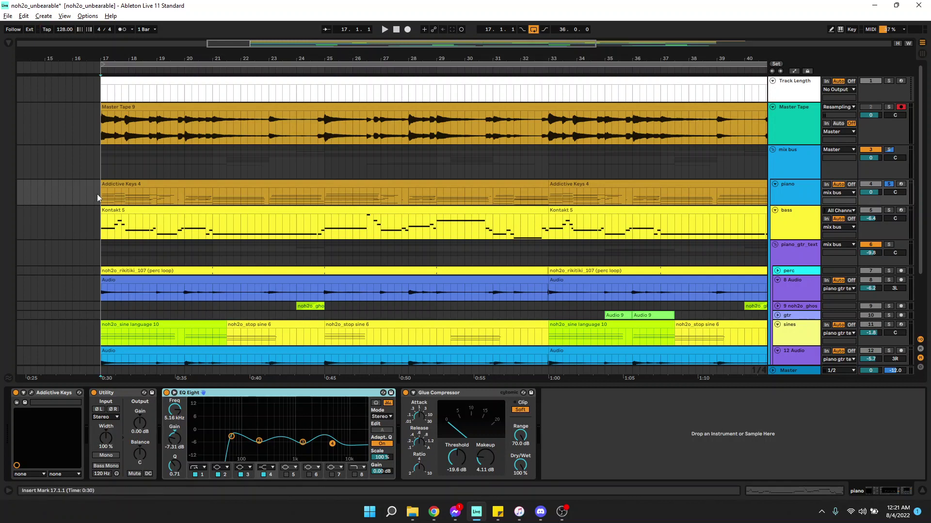
pyautogui.click(457, 457)
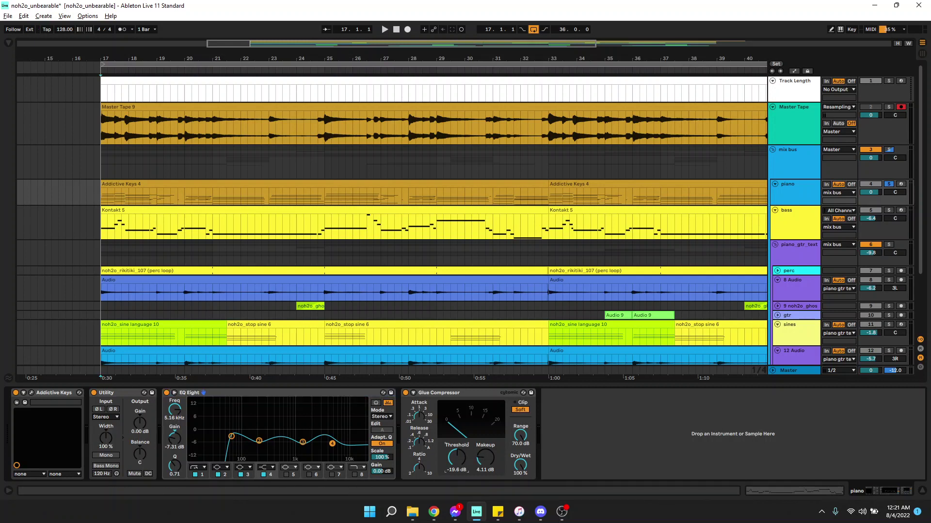
pyautogui.click(583, 419)
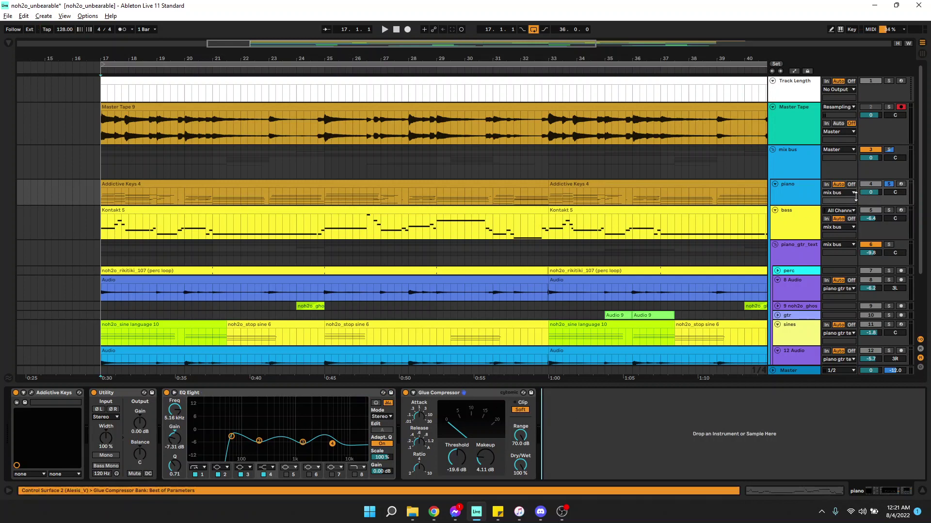
# - Reopen the first Addictive Keys clip on the piano track and view its lowest notes down to C2
pyautogui.doubleClick(124, 186)
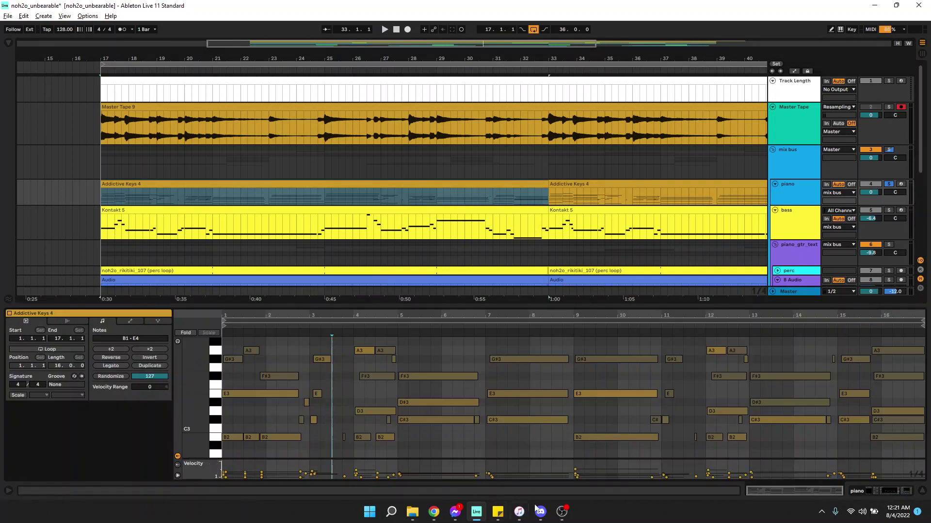
pyautogui.scroll(3, 365, 408)
pyautogui.scroll(-5, 369, 415)
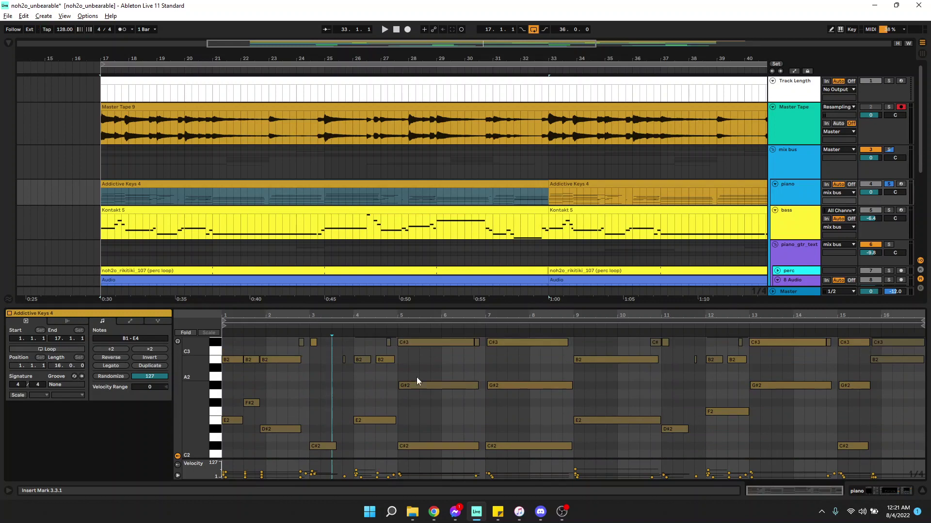
# - Examine the first piano clip's chord voicings from the low notes up to the octave above C3, and close the note editor
pyautogui.scroll(4, 416, 408)
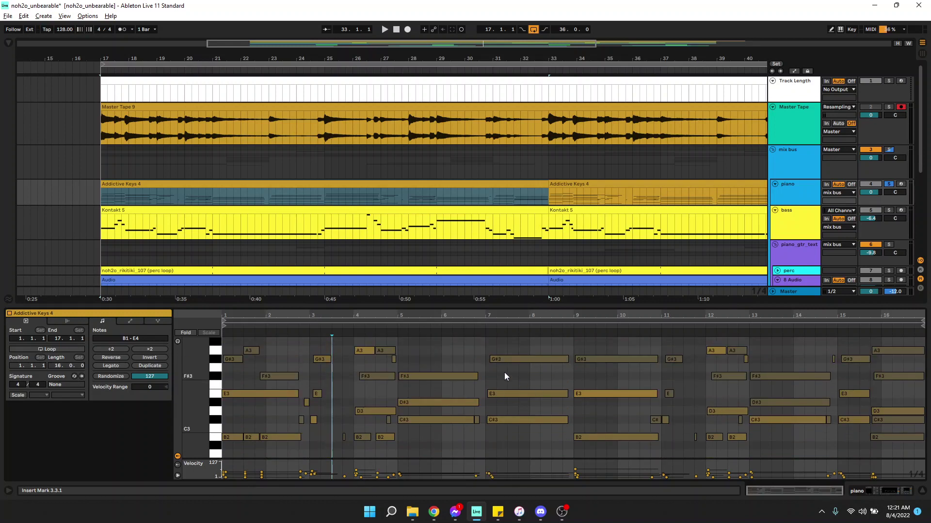
pyautogui.click(482, 368)
pyautogui.scroll(-3, 388, 403)
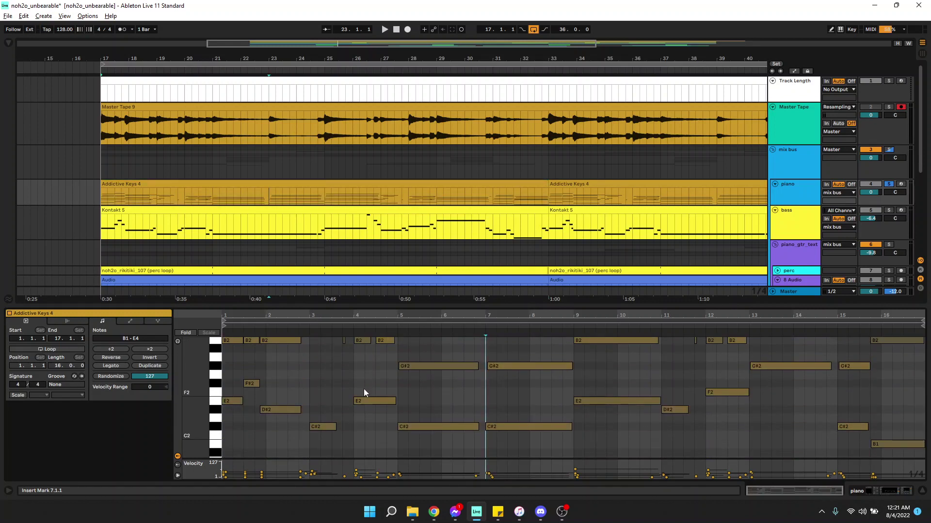
pyautogui.scroll(1, 438, 386)
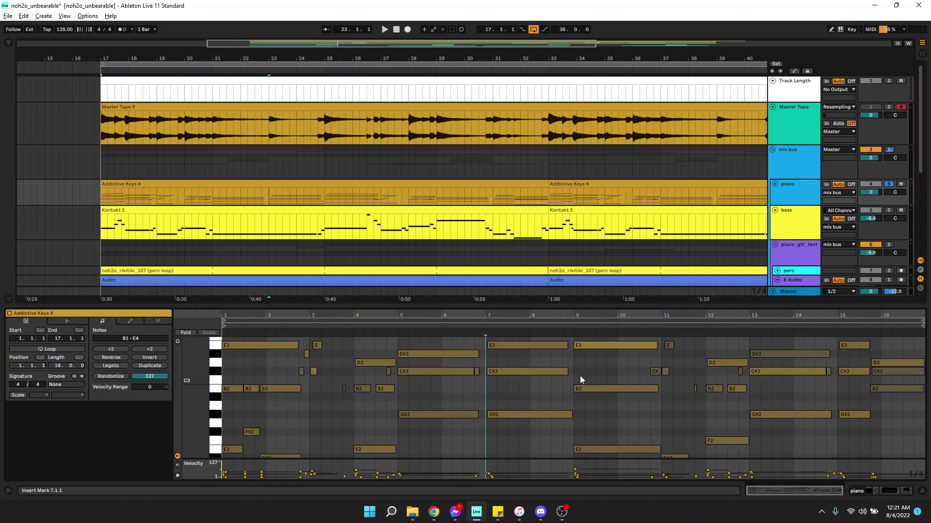
pyautogui.scroll(3, 603, 365)
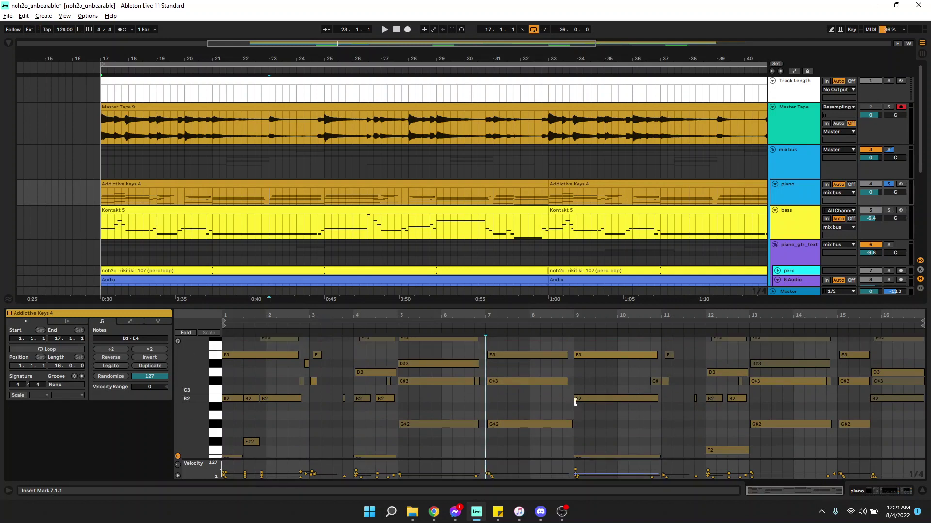
pyautogui.scroll(-1, 760, 426)
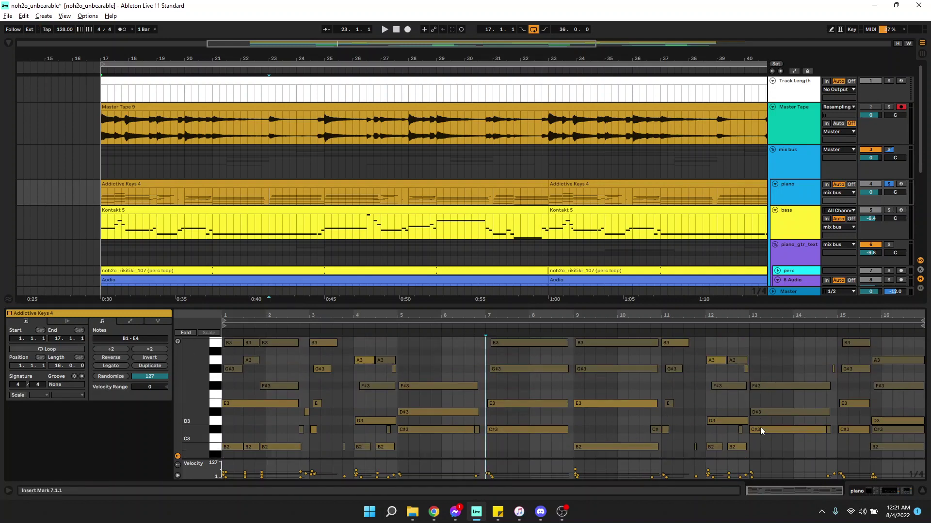
pyautogui.click(922, 491)
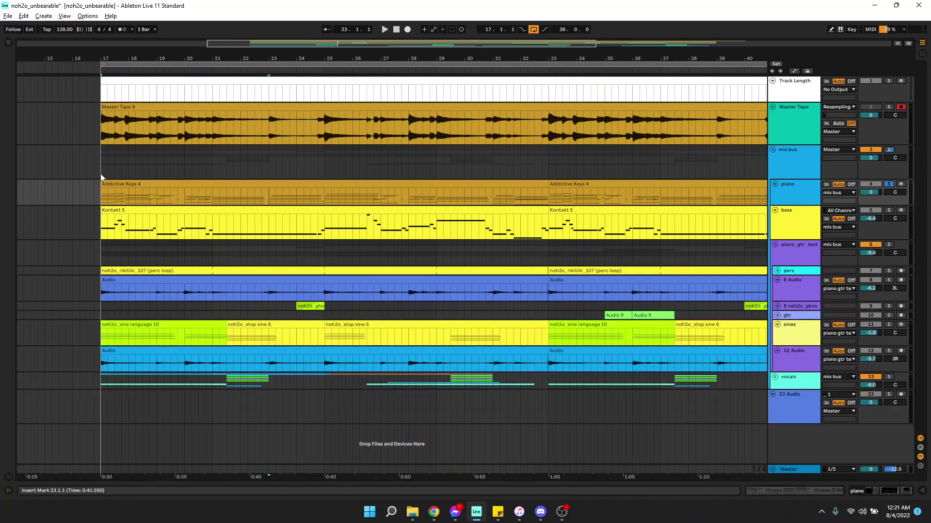
# - Play the piano part from bar 17, and stop with the insert marker at bar 17 on the bass track
pyautogui.click(116, 181)
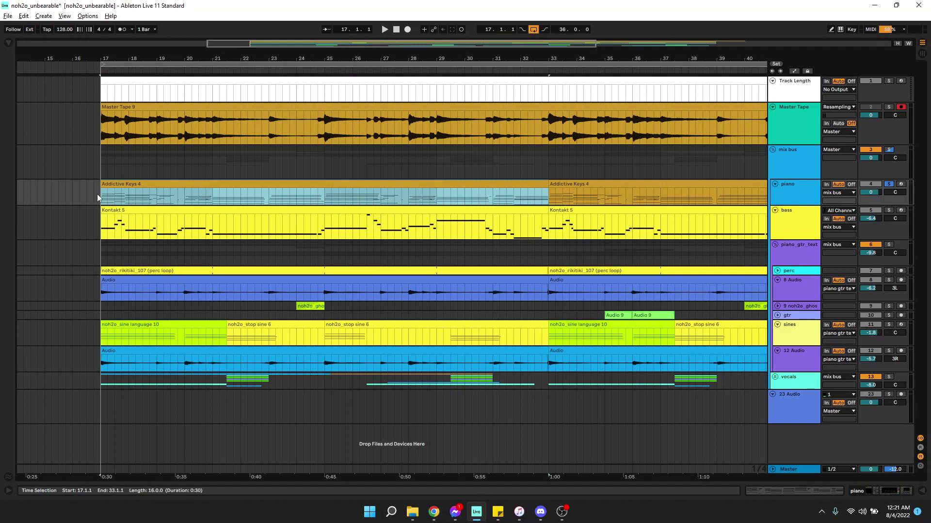
pyautogui.click(100, 195)
pyautogui.press('space')
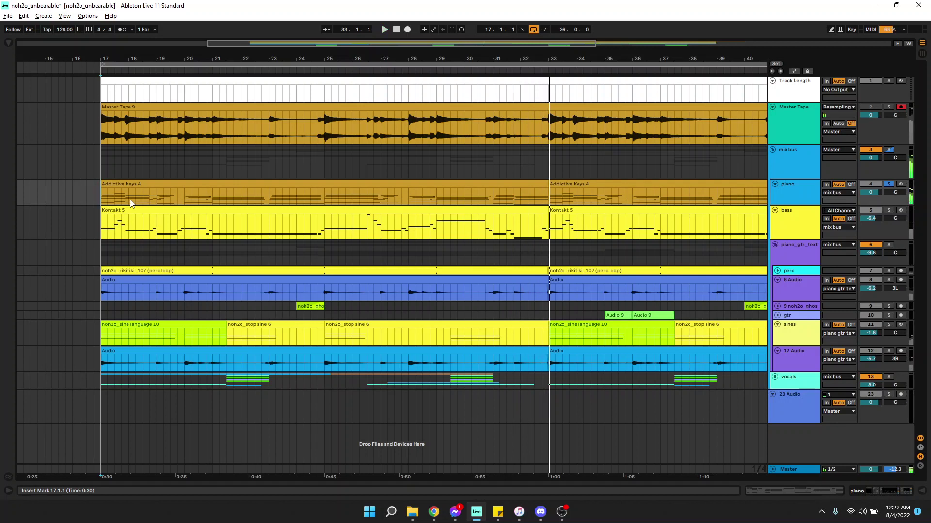
pyautogui.click(102, 230)
pyautogui.press('space')
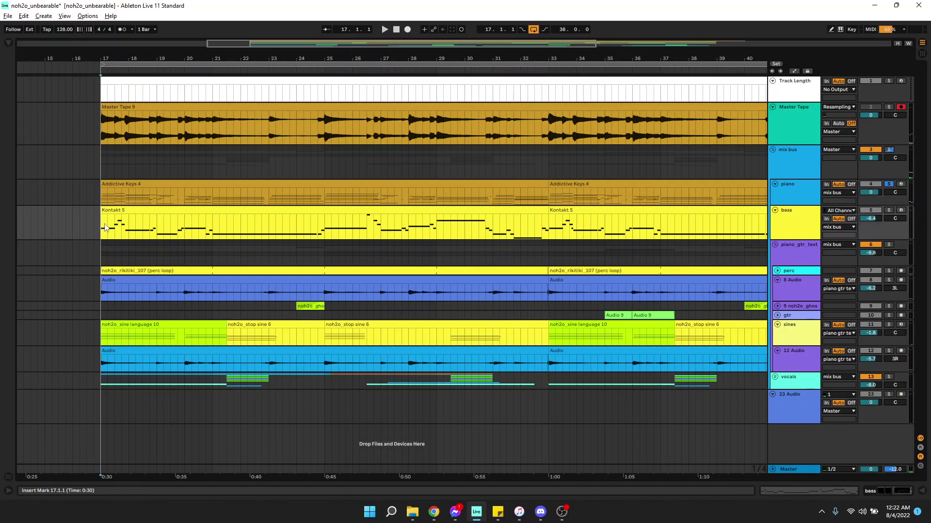
# - Show the bass track's devices, examine Kontakt's Scarbee Rickenbacker Bass and its neck and bridge pickup settings, and close the instrument window
pyautogui.doubleClick(802, 226)
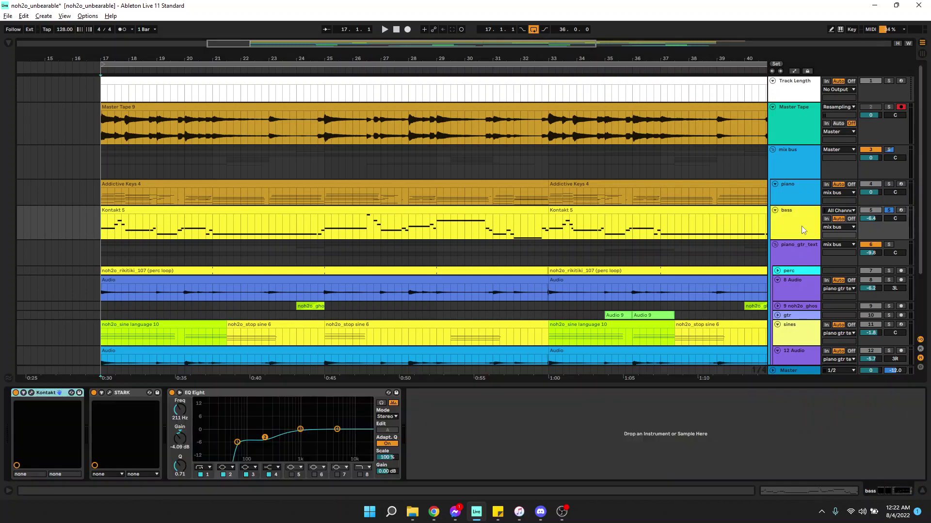
pyautogui.click(31, 393)
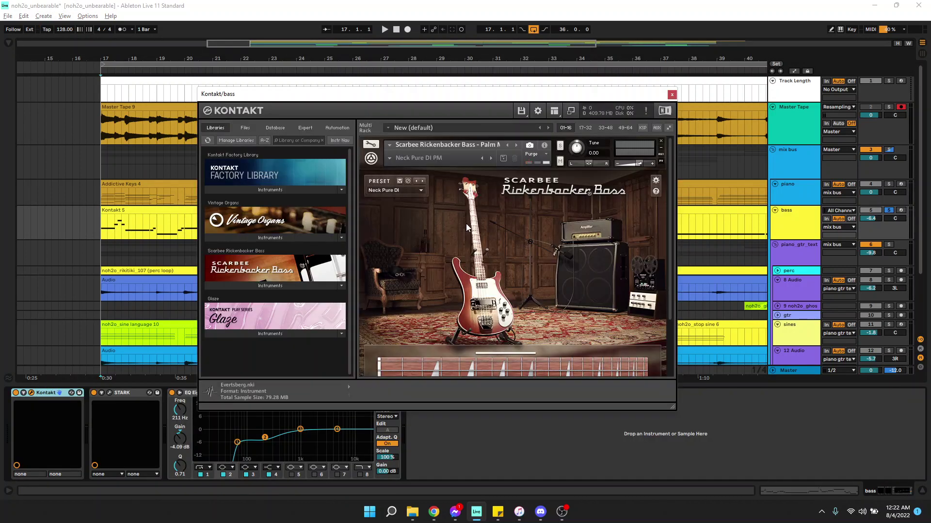
pyautogui.click(672, 95)
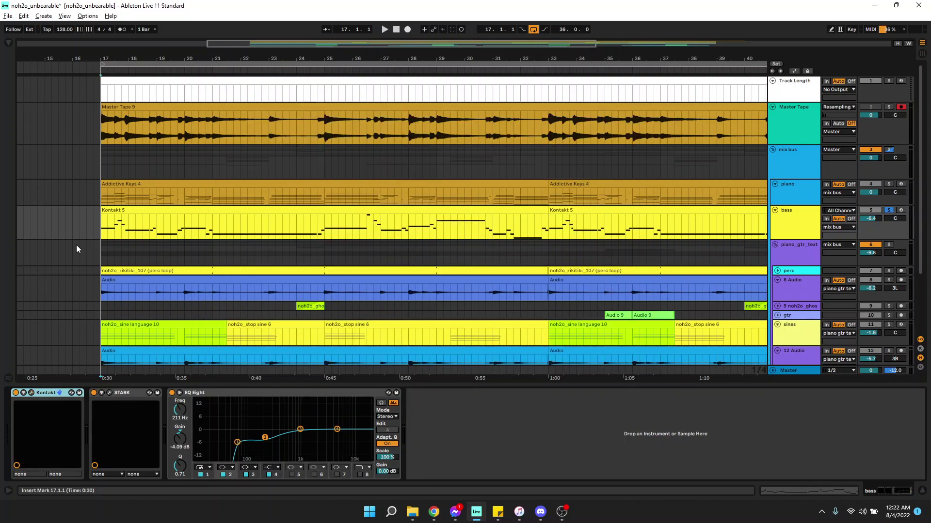
pyautogui.scroll(-1, 83, 265)
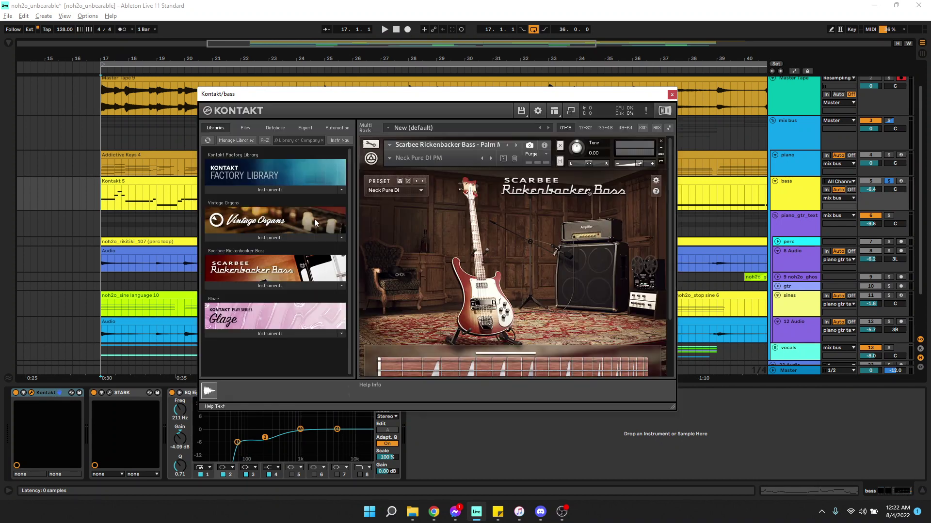
pyautogui.scroll(-3, 453, 224)
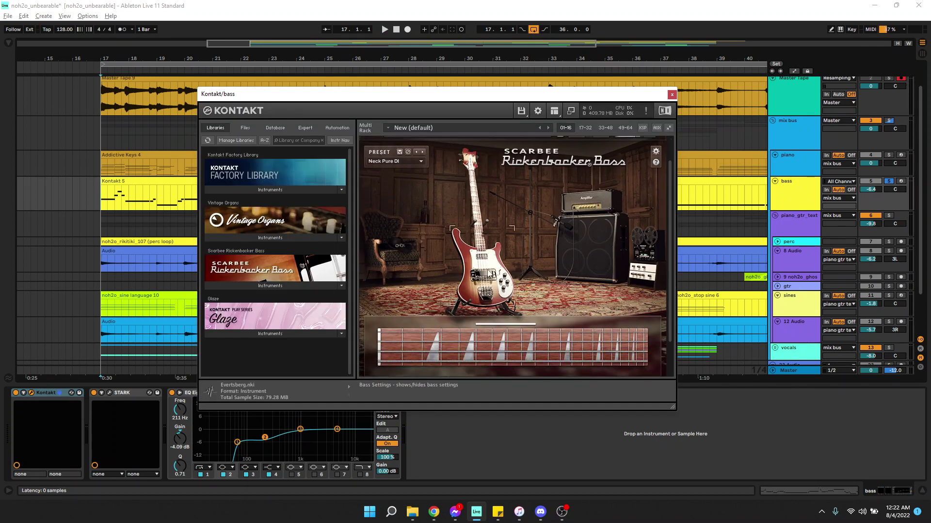
pyautogui.click(491, 249)
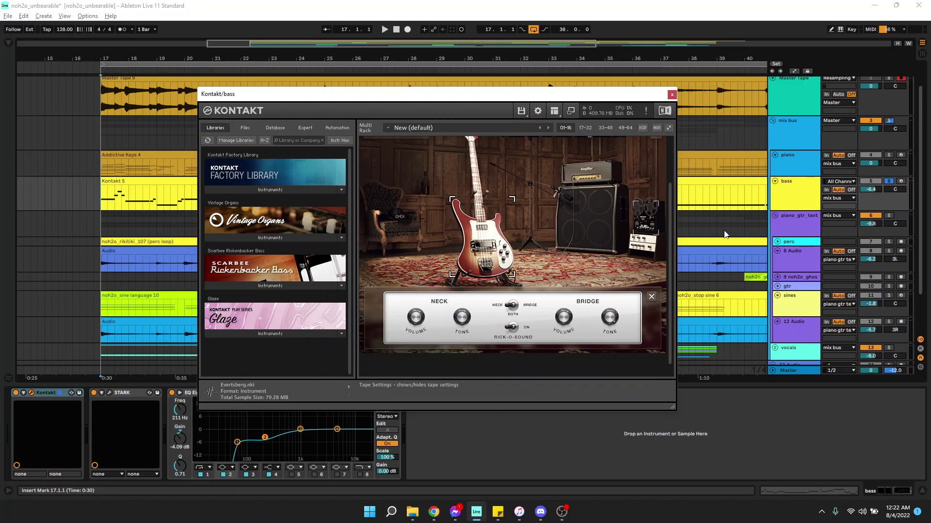
pyautogui.click(671, 94)
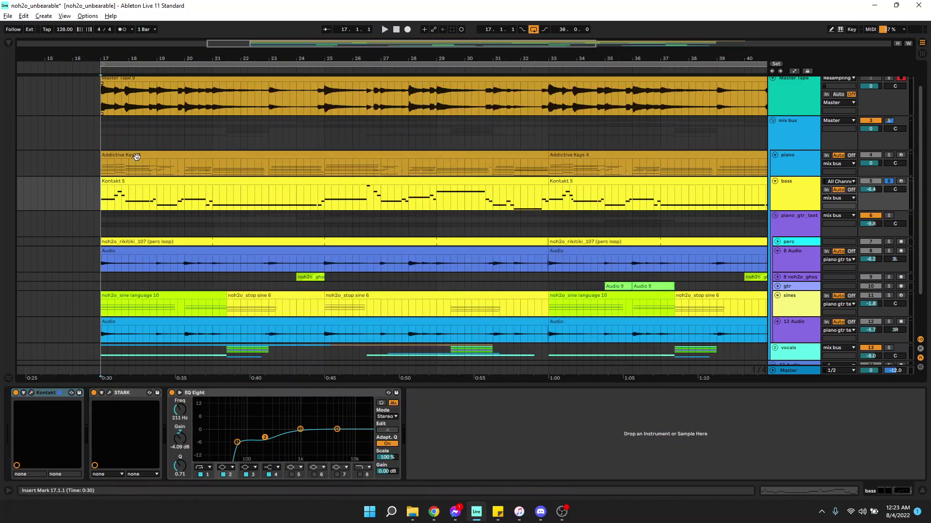
# - Open the first Kontakt 5 clip on the bass track, view its notes, and play the bass line from clip position 3.2.3
pyautogui.doubleClick(133, 197)
pyautogui.click(323, 417)
pyautogui.scroll(2, 322, 416)
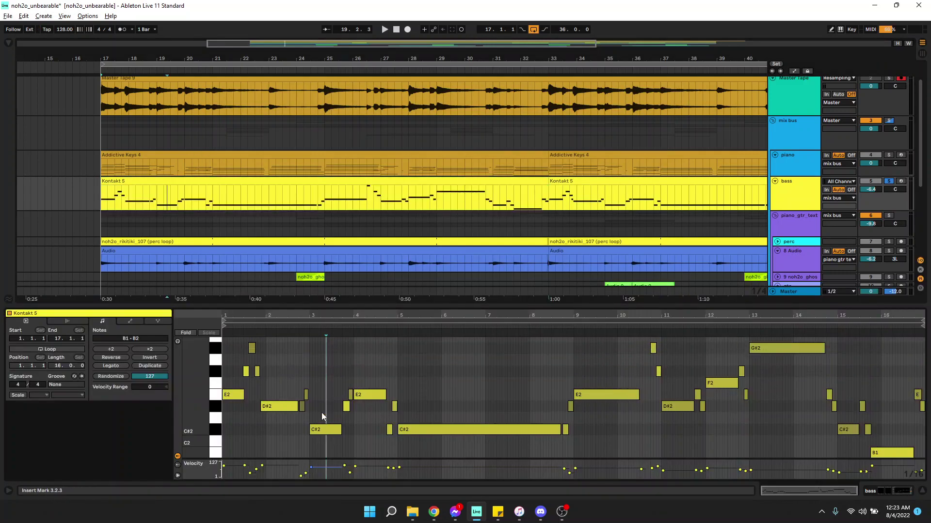
pyautogui.scroll(1, 322, 417)
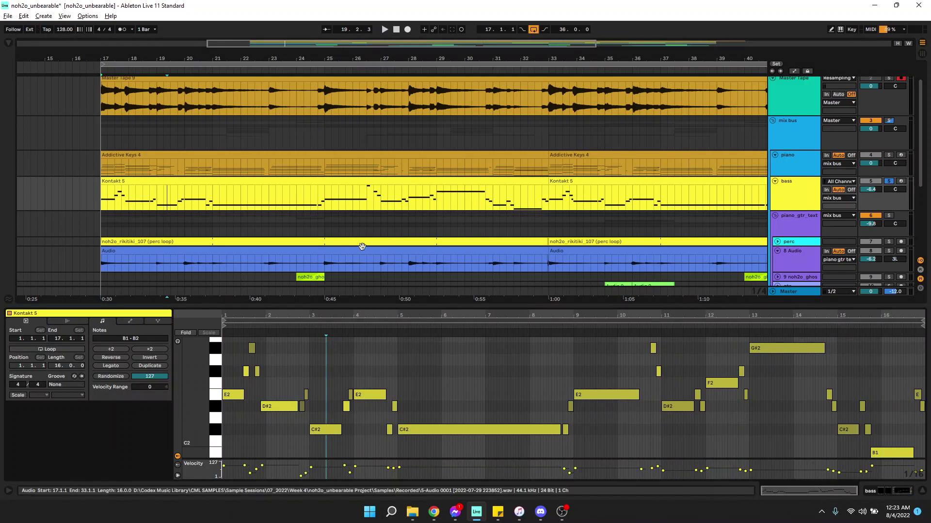
pyautogui.press('space')
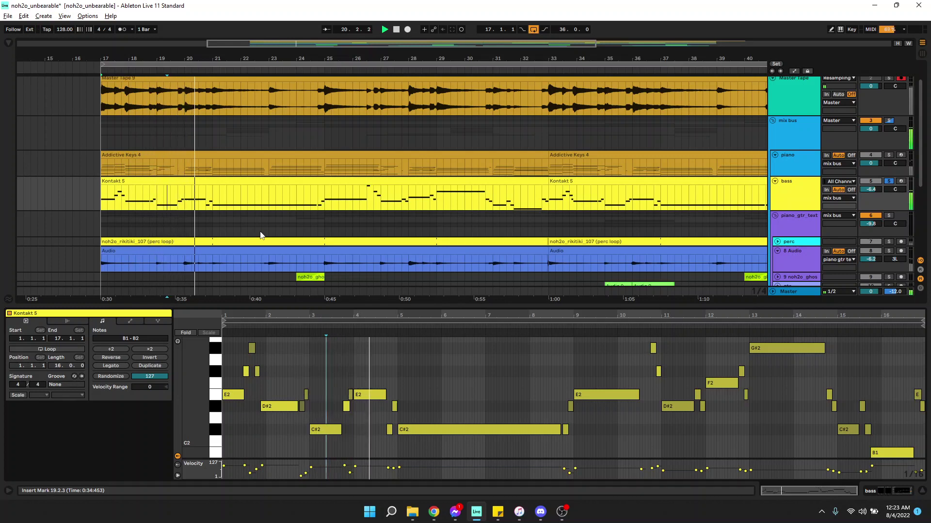
pyautogui.scroll(-2, 257, 228)
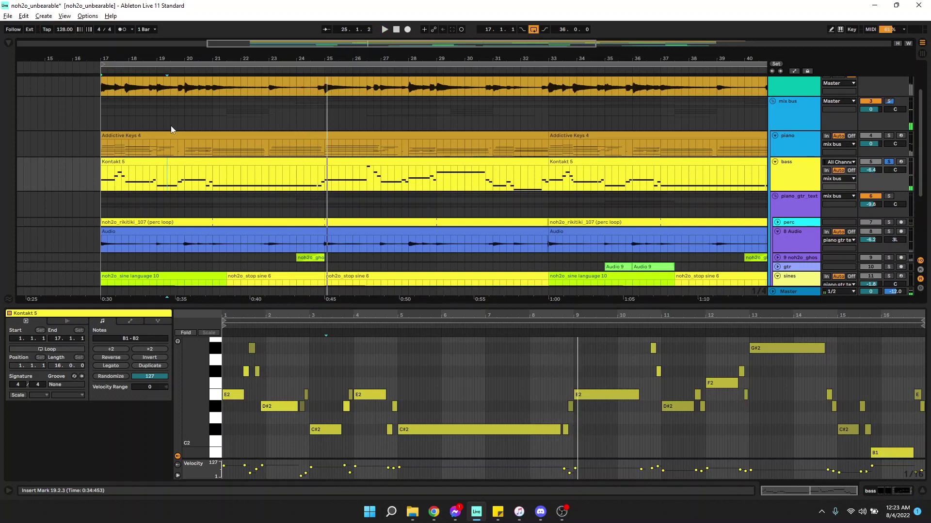
# - Return to the bass track's devices, examine the STARK amp plug-in's Neo Soul preset settings, and close its window
pyautogui.click(806, 181)
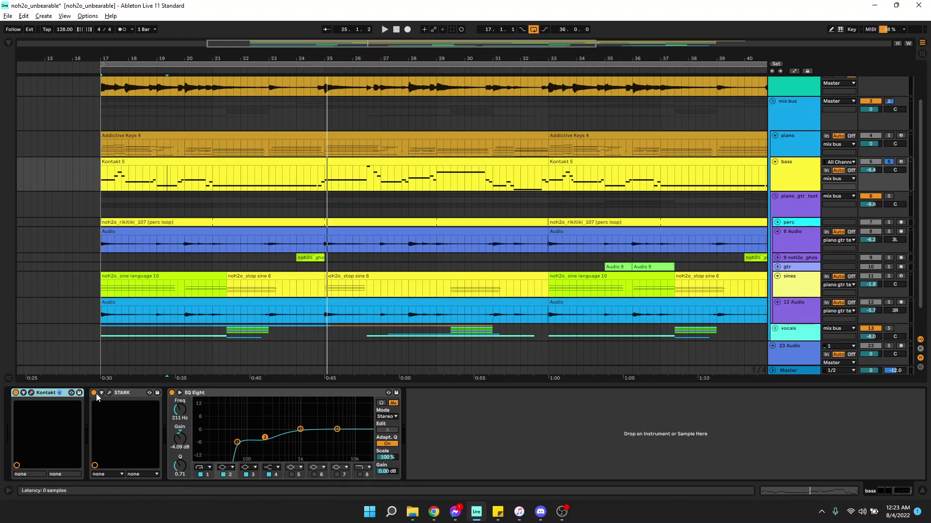
pyautogui.click(109, 393)
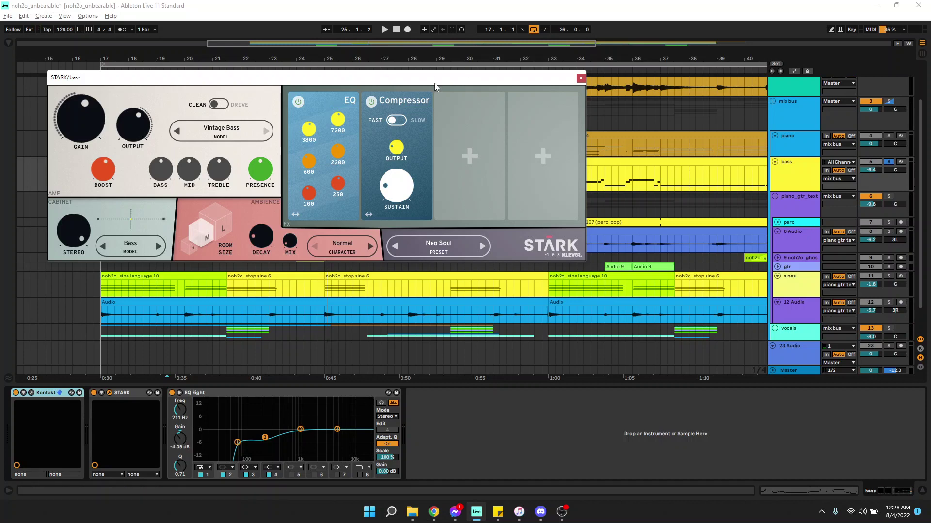
pyautogui.moveTo(435, 83); pyautogui.dragTo(500, 104)
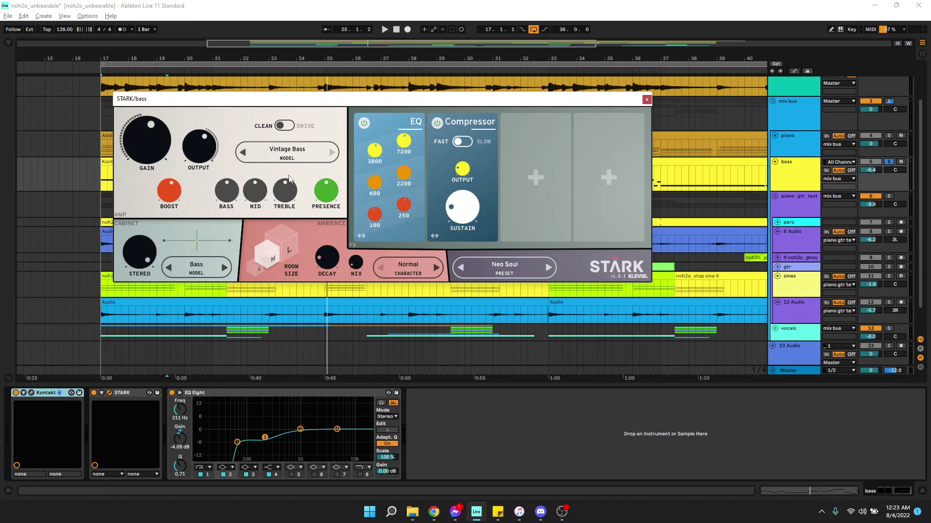
pyautogui.click(646, 99)
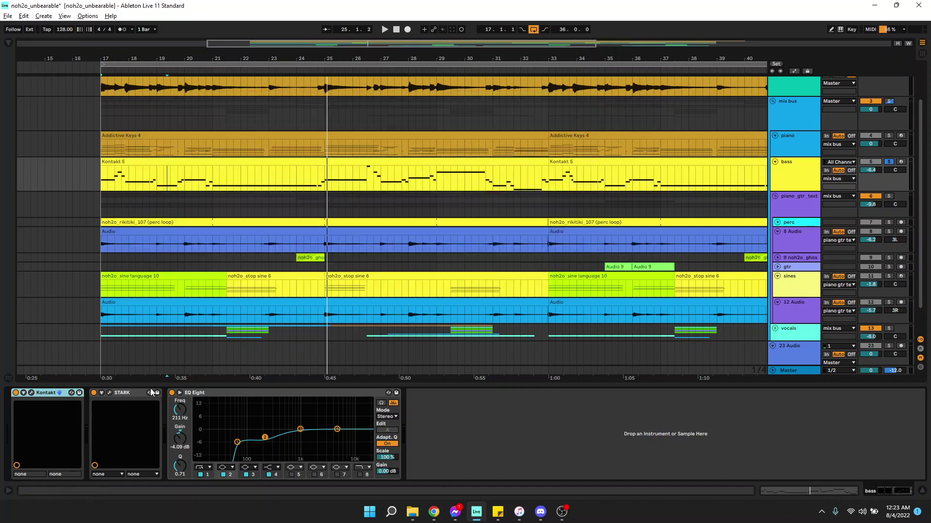
# - Examine the bass track's EQ Eight curve in an enlarged display, and collapse it again
pyautogui.click(412, 416)
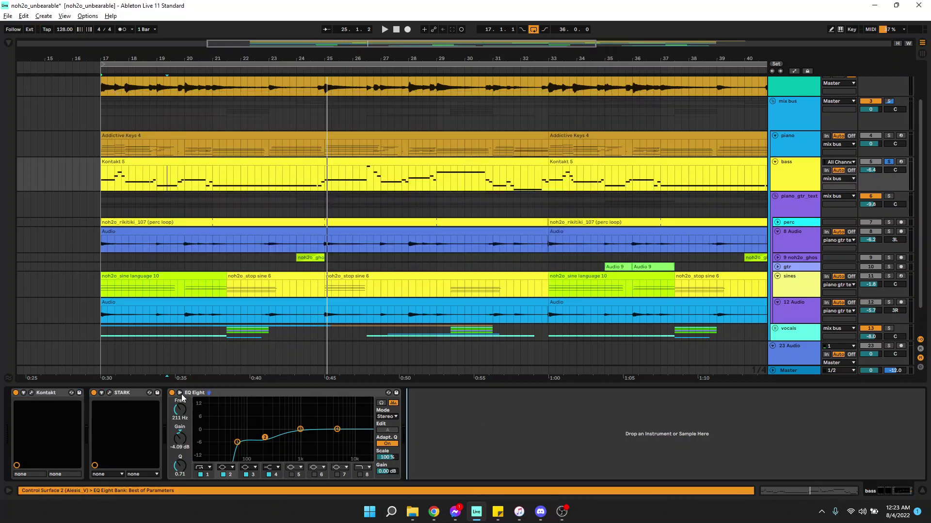
pyautogui.click(180, 393)
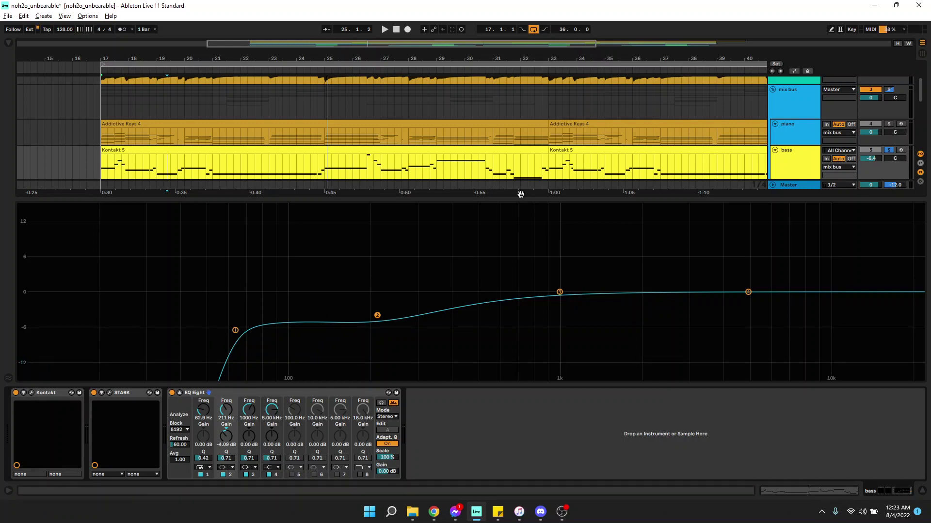
pyautogui.moveTo(519, 198); pyautogui.dragTo(418, 253)
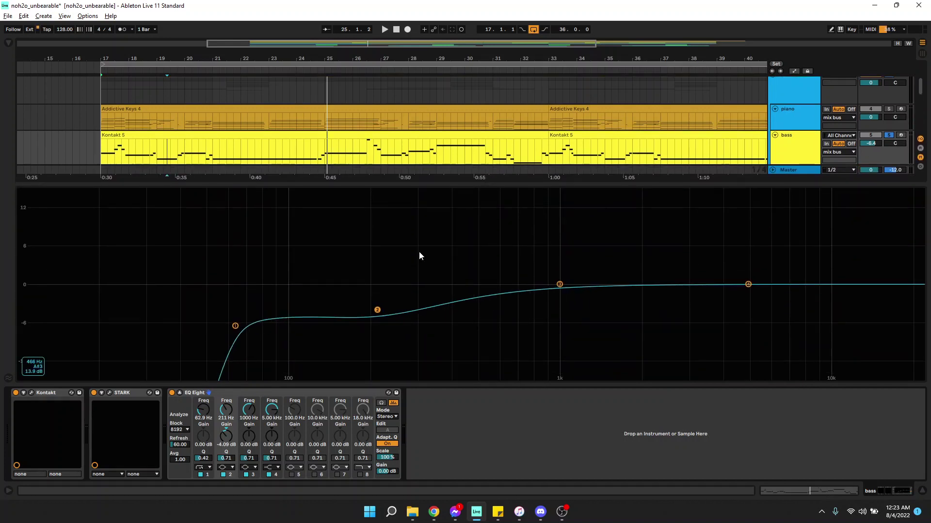
pyautogui.click(180, 393)
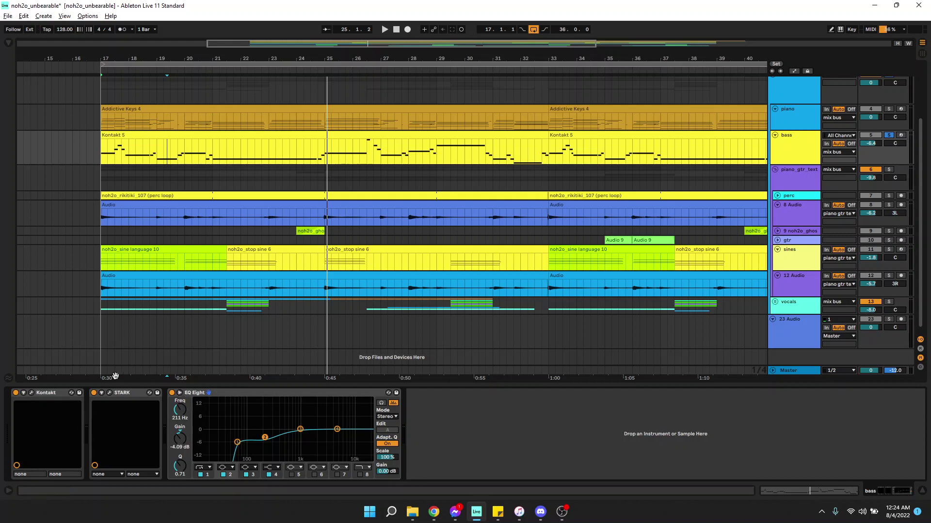
# - Set the insert marker at bar 17 on the 8 Audio track and on the sines track to view their devices
pyautogui.click(101, 219)
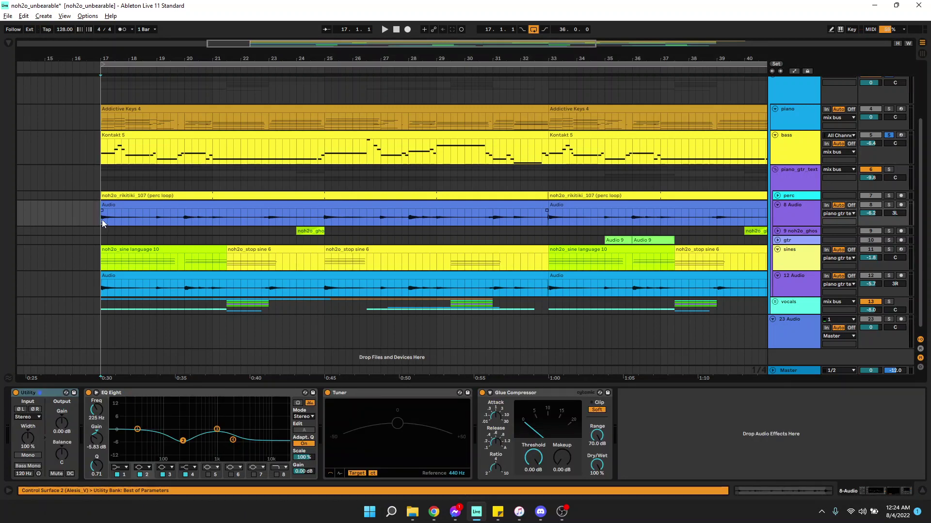
pyautogui.scroll(-1, 102, 220)
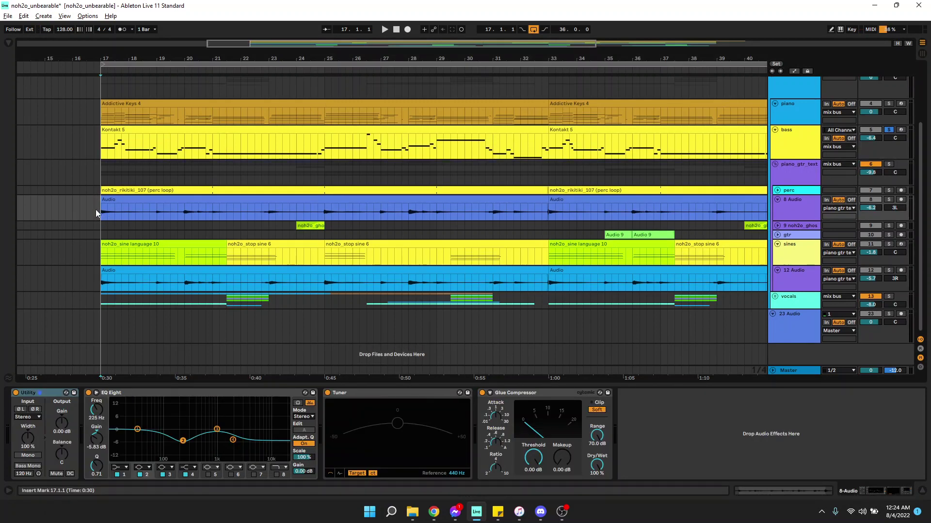
pyautogui.click(97, 251)
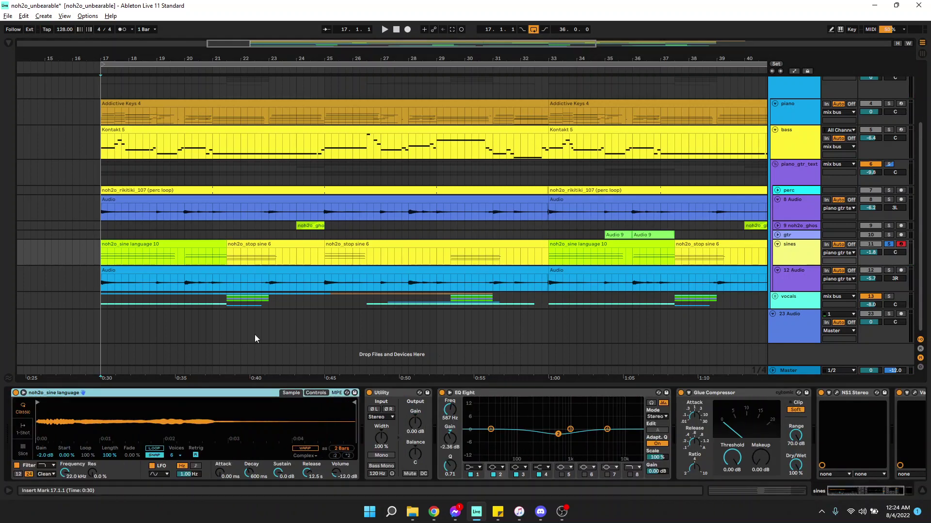
# - Open the first noh2o_sine language 10 clip, view its notes down to E3, close the editor, and play the clip from bar 17
pyautogui.doubleClick(104, 262)
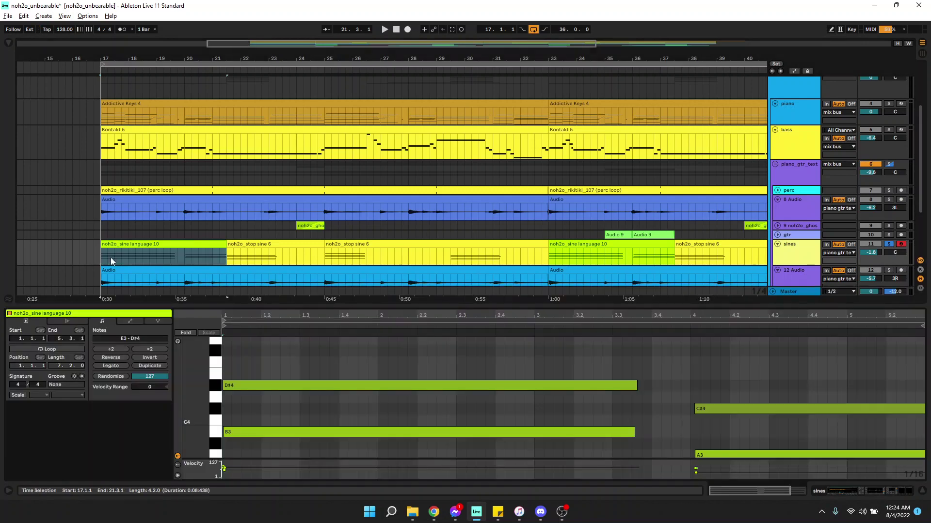
pyautogui.scroll(-2, 624, 426)
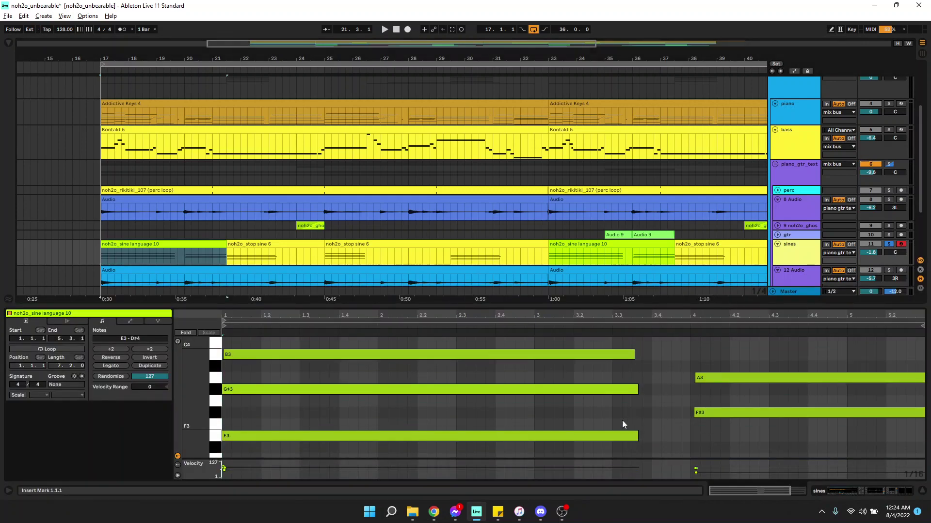
pyautogui.click(922, 492)
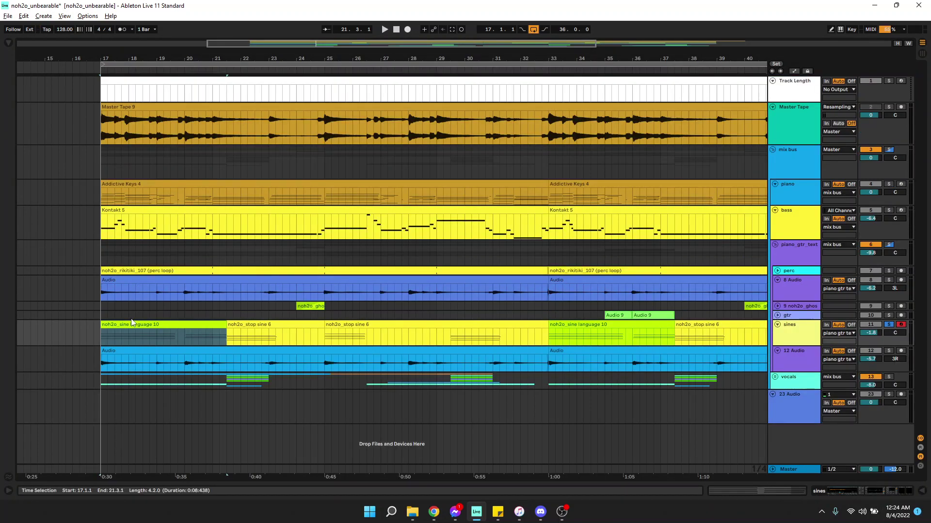
pyautogui.press('space')
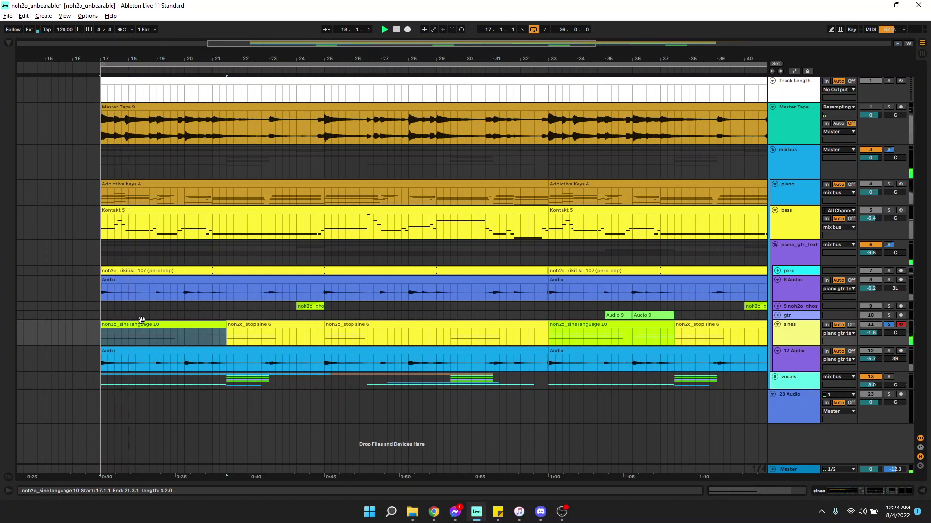
# - Stop playback, show the sines track's device chain, and examine its EQ Eight and the devices after it
pyautogui.click(213, 353)
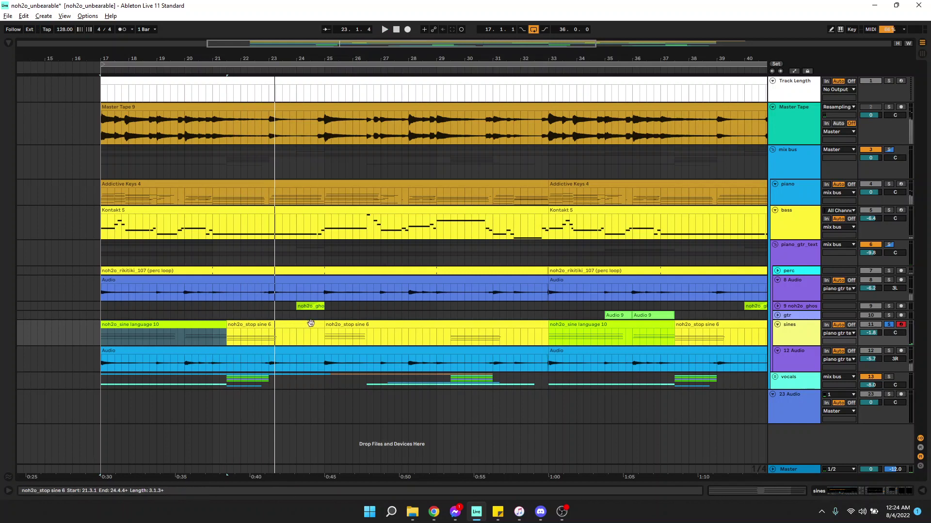
pyautogui.doubleClick(791, 335)
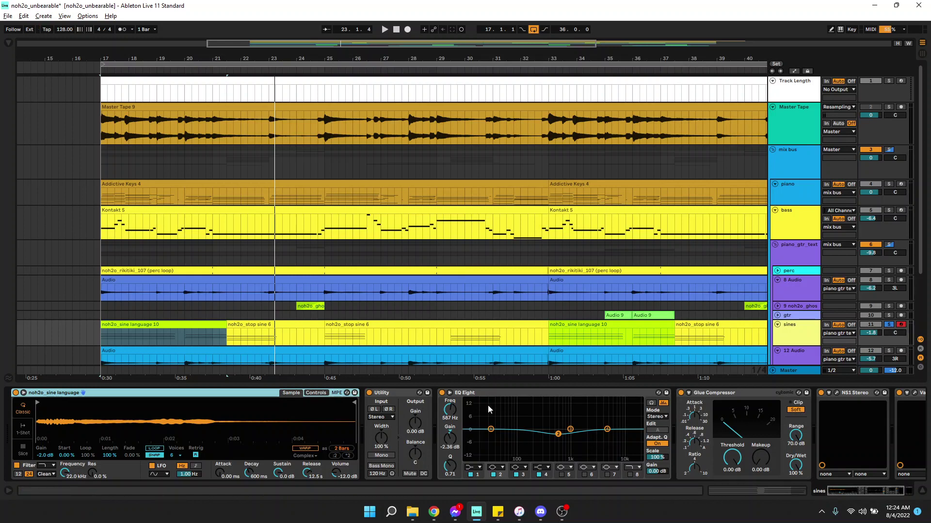
pyautogui.click(504, 395)
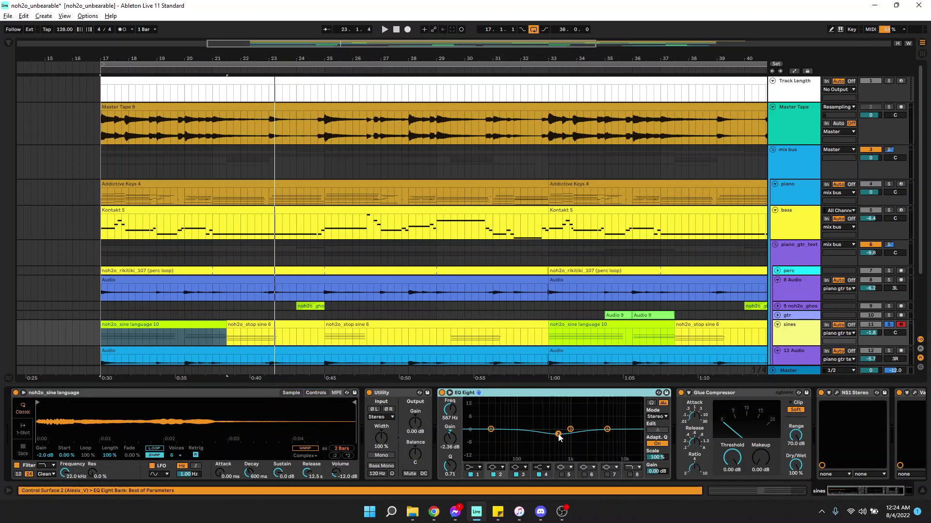
pyautogui.scroll(-4, 553, 425)
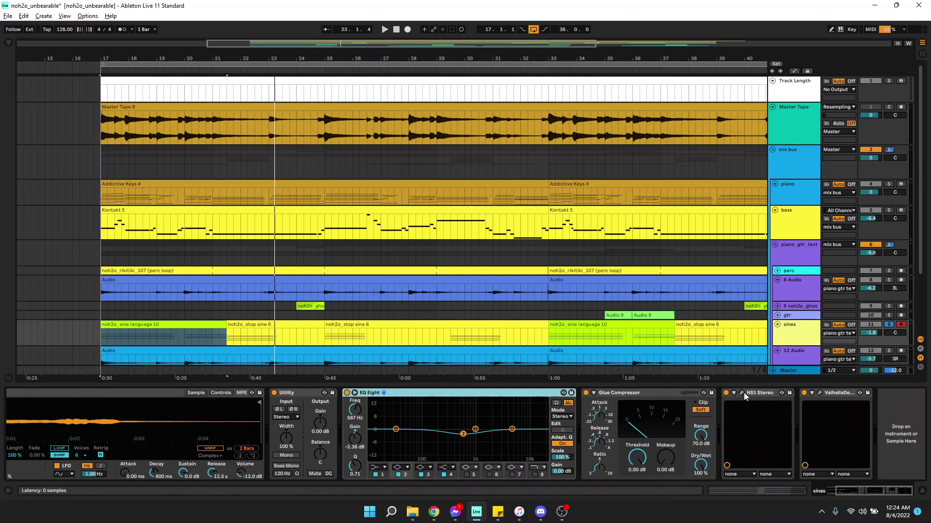
# - Open the NS1 Stereo and ValhallaDelay plug-in windows on the sines track, view their settings side by side, and close the NS1 window
pyautogui.click(742, 394)
pyautogui.click(819, 393)
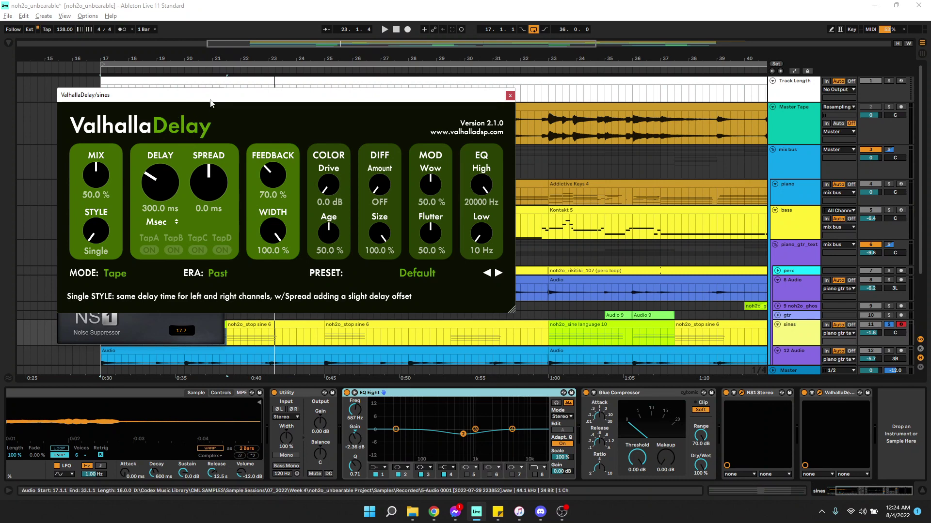
pyautogui.moveTo(210, 103); pyautogui.dragTo(414, 130)
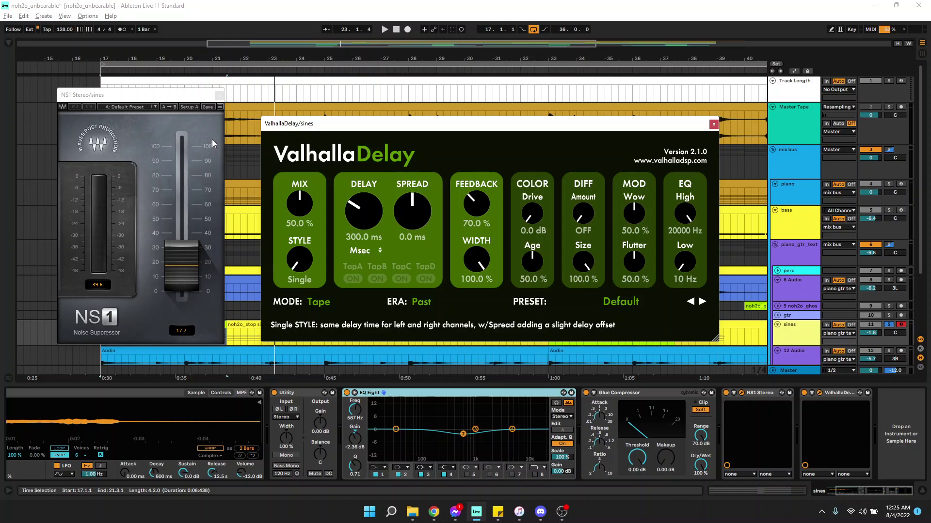
pyautogui.click(219, 96)
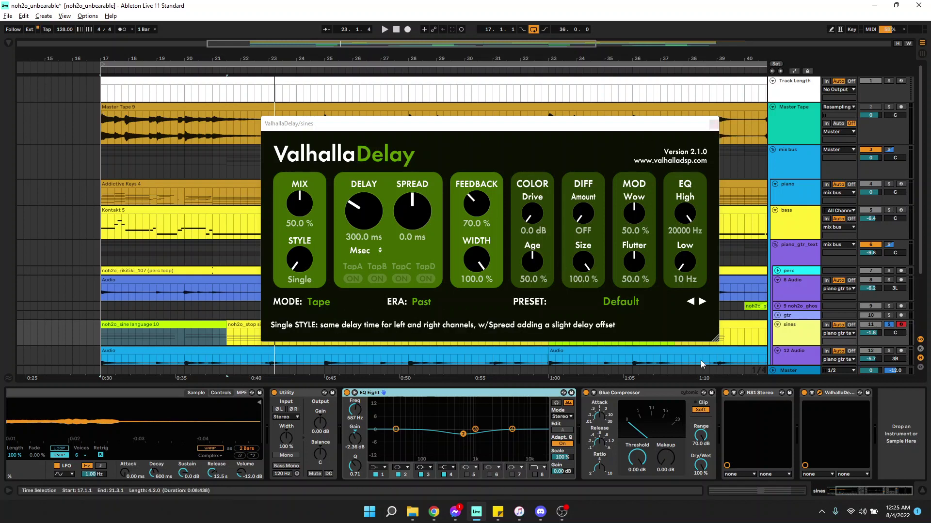
# - Switch ValhallaDelay off and on again, play the sines from bar 17 to hear the delay, and close its window
pyautogui.click(804, 394)
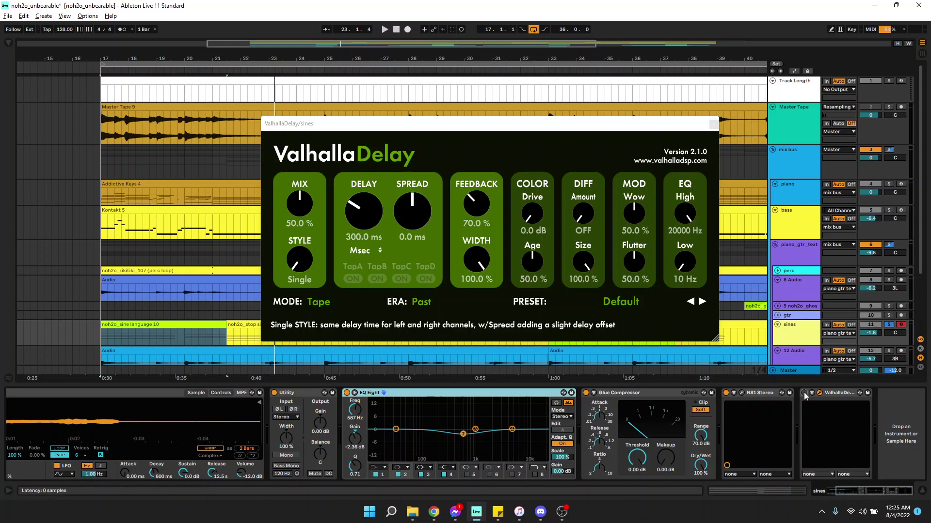
pyautogui.click(804, 394)
pyautogui.press('space')
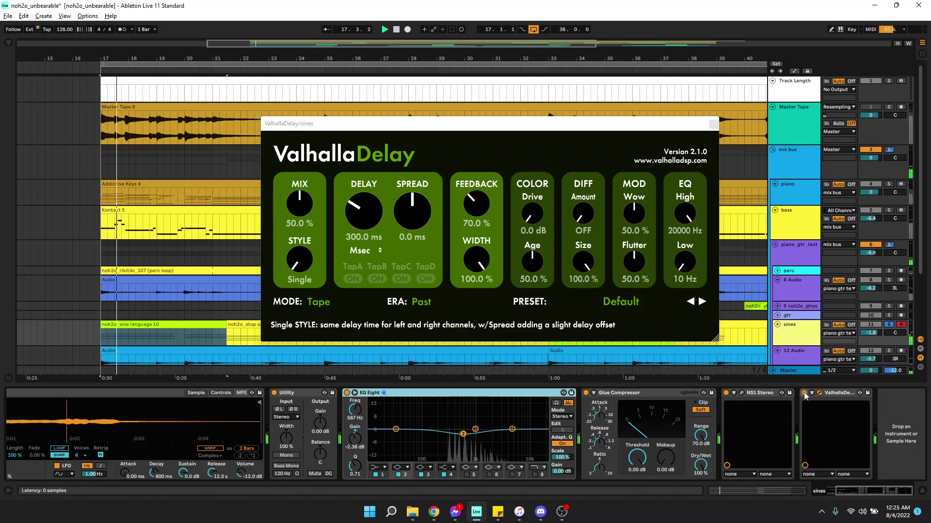
pyautogui.press('space')
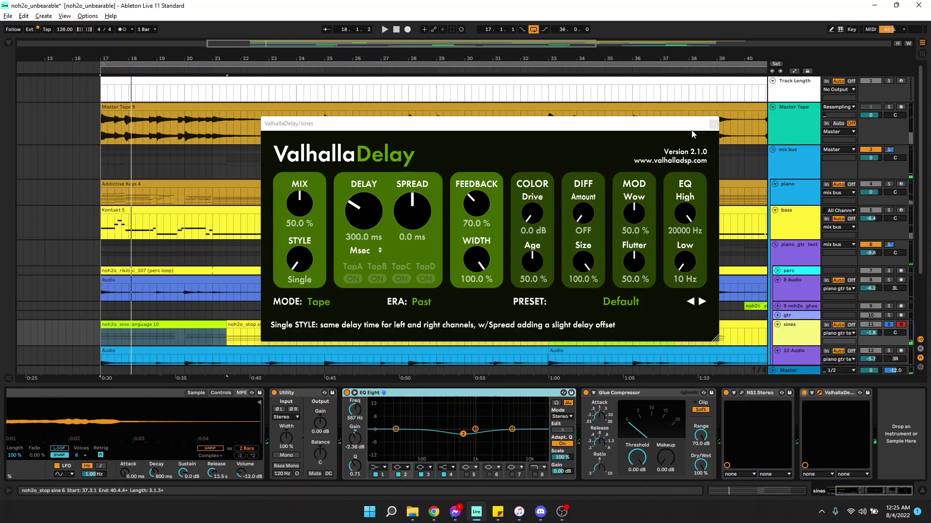
pyautogui.click(714, 124)
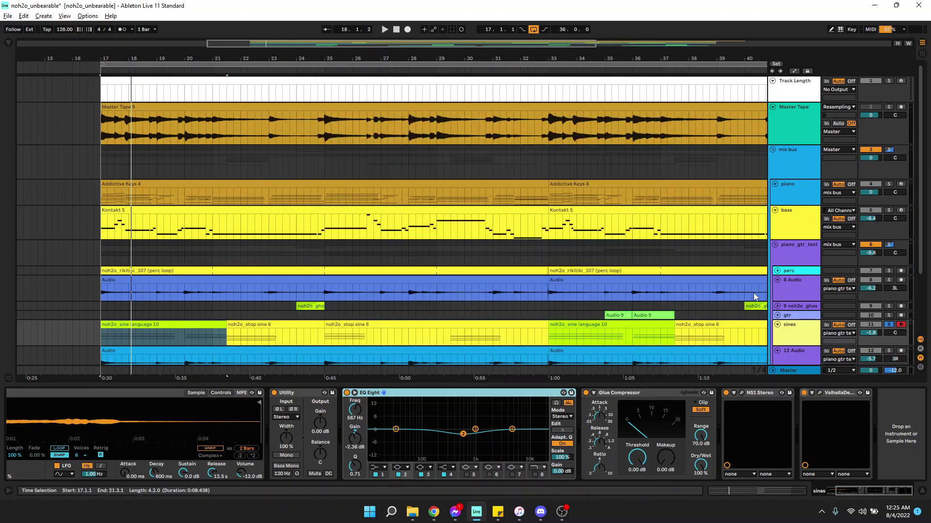
# - Return to the beginning of the sines track's device chain and set the insert marker at bar 17 on that track
pyautogui.scroll(-2, 735, 288)
pyautogui.scroll(-1, 732, 293)
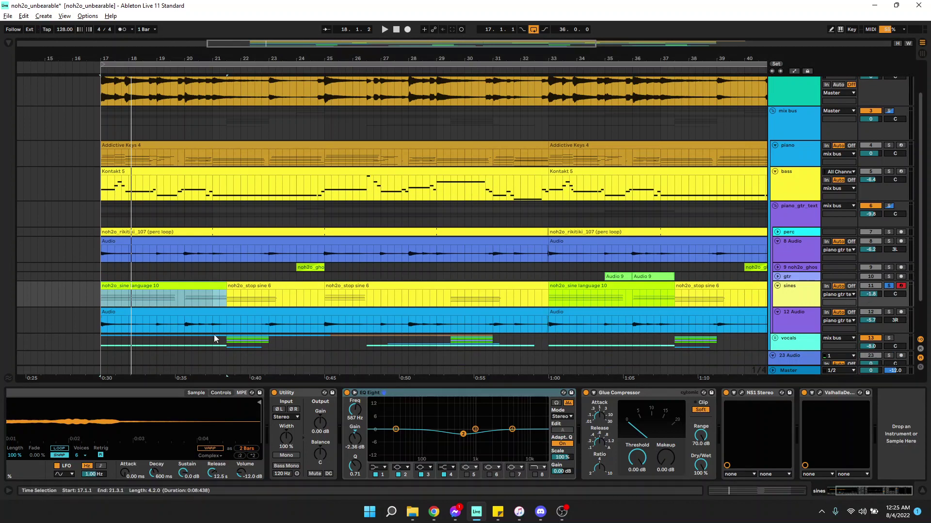
pyautogui.click(234, 420)
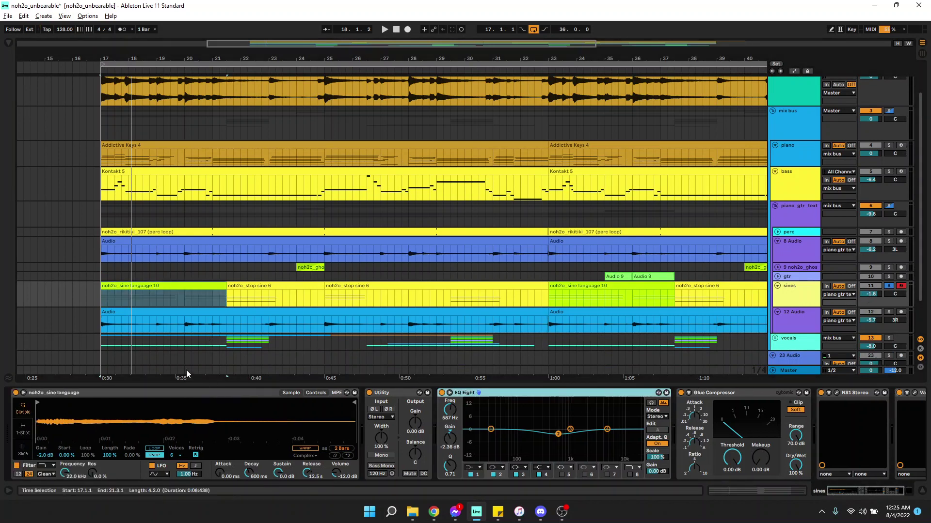
pyautogui.click(99, 303)
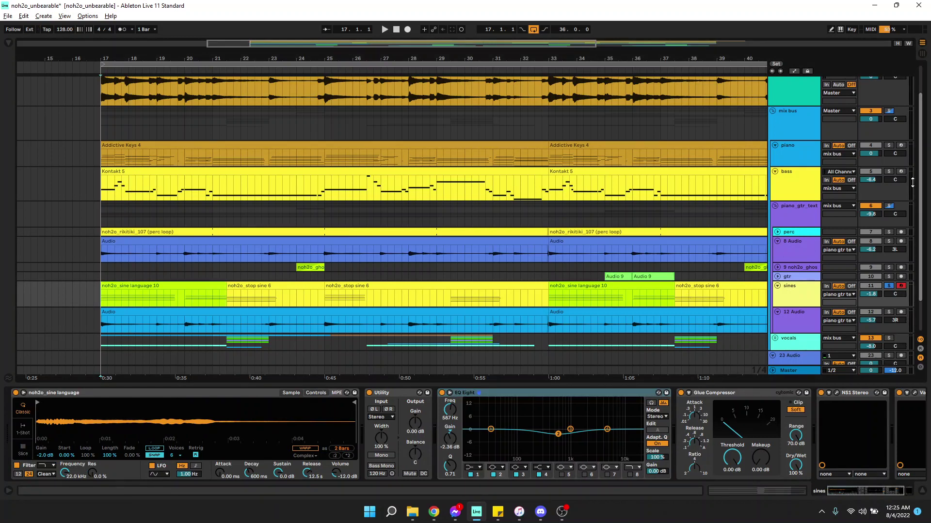
# - Solo the piano and bass tracks along with the sines, play them from bar 17, and clear the solos
pyautogui.moveTo(890, 149); pyautogui.dragTo(889, 172)
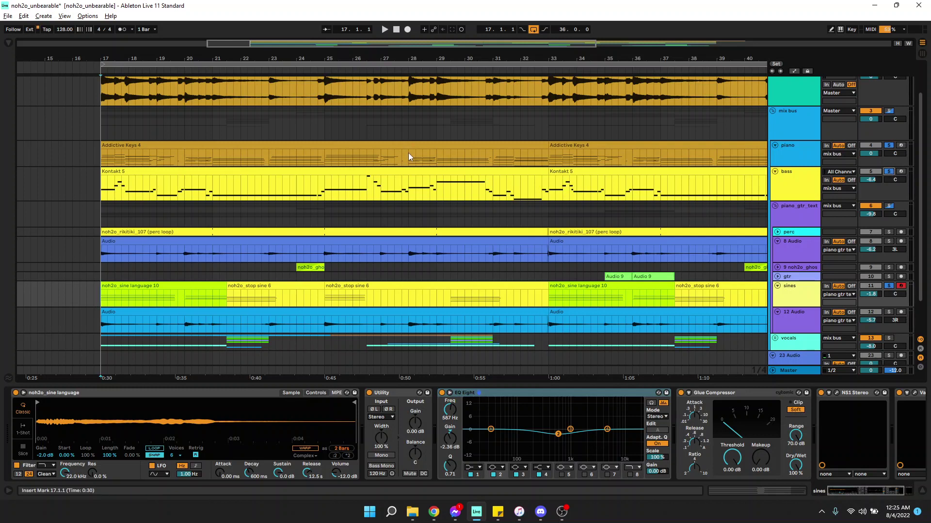
pyautogui.press('space')
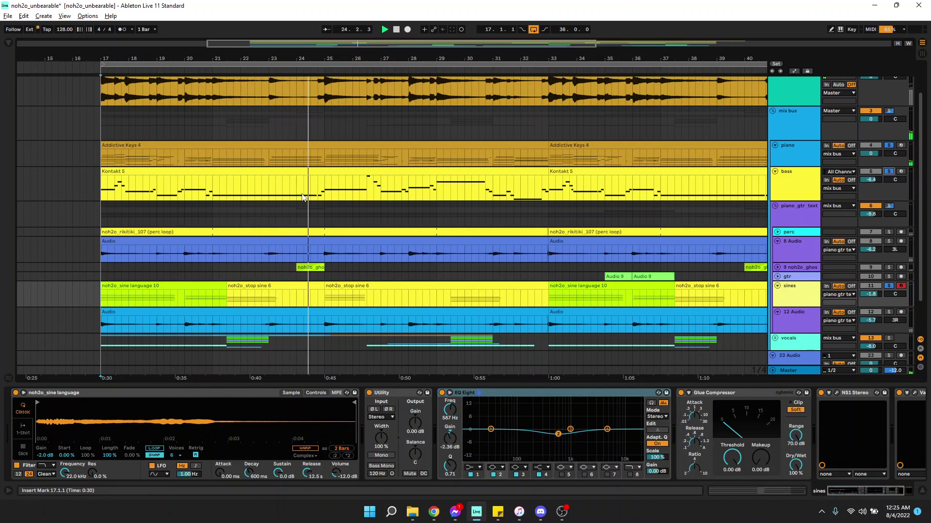
pyautogui.press('space')
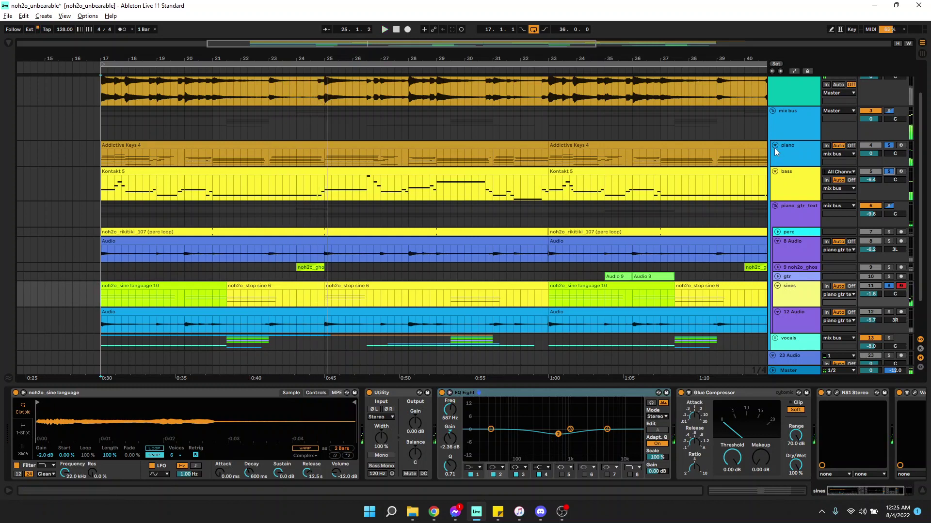
pyautogui.click(888, 145)
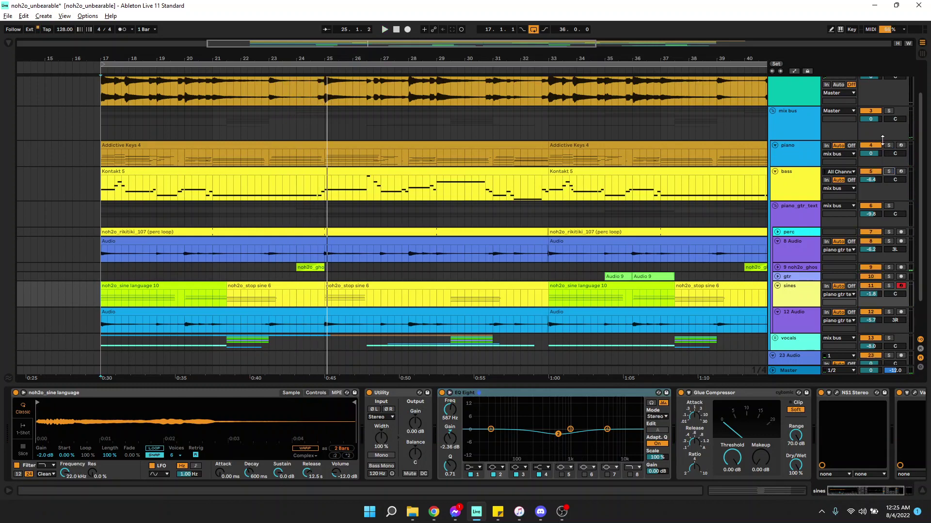
# - Show the 8 Audio track's devices, set the insert marker at bar 17, and play the track soloed
pyautogui.scroll(-2, 142, 213)
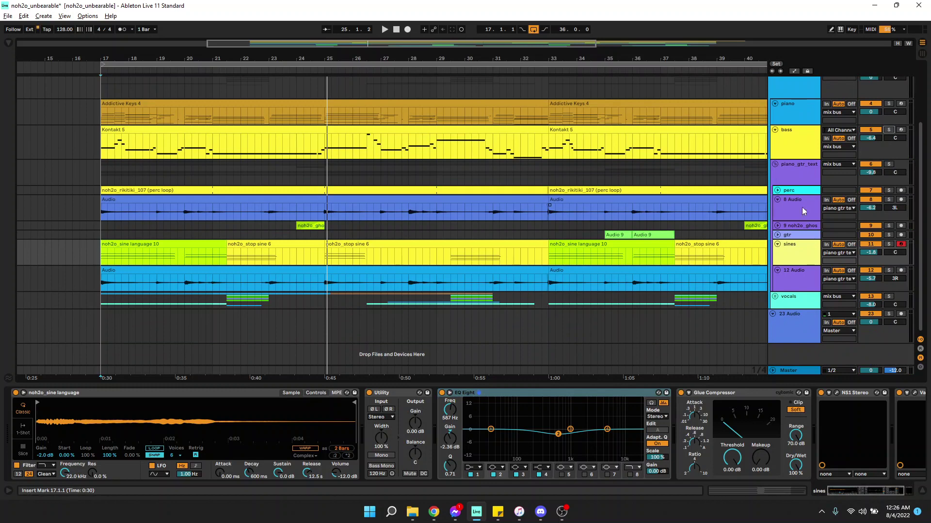
pyautogui.click(795, 208)
pyautogui.click(103, 215)
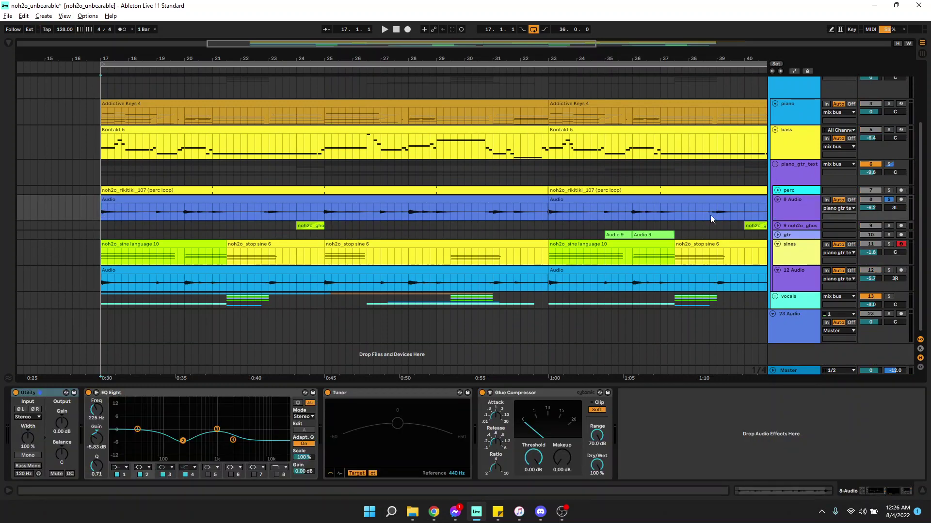
pyautogui.press('space')
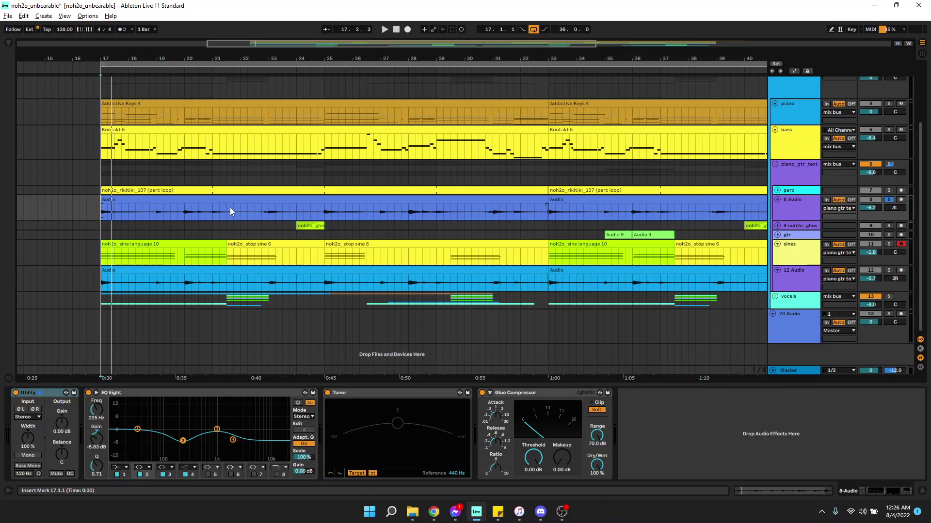
# - Play the 12 Audio track soloed from bar 17, and return the insert marker to the 8 Audio track
pyautogui.click(99, 285)
pyautogui.press('space')
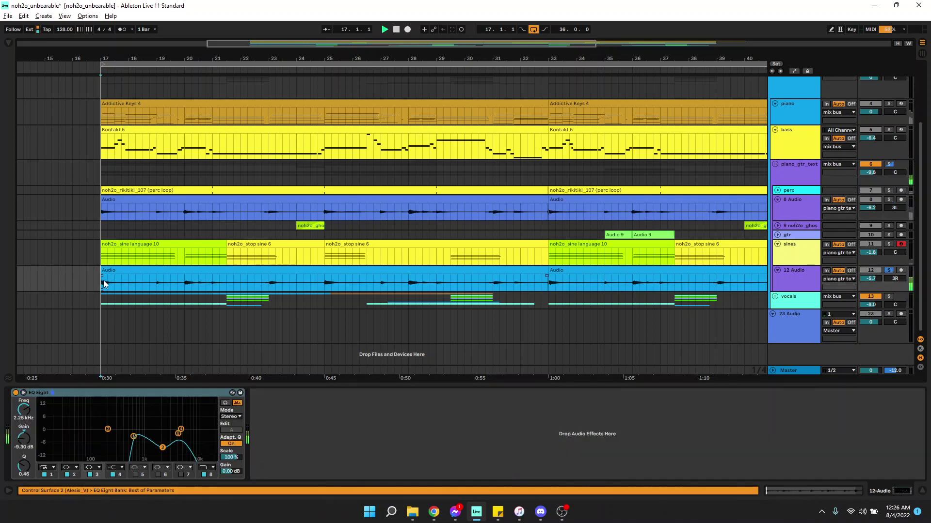
pyautogui.click(103, 215)
pyautogui.press('space')
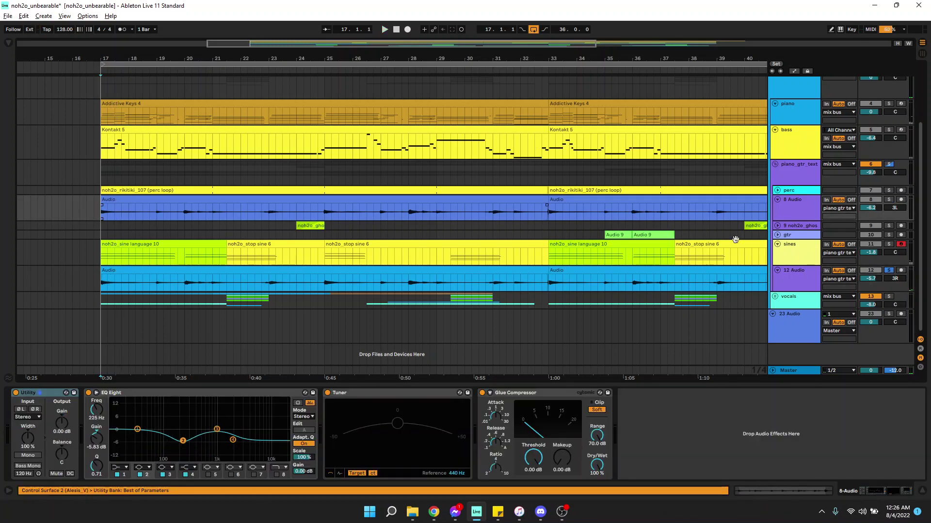
# - Open the first clip on the 8 Audio track, play it soloed, and compare it with the soloed piano from bar 17
pyautogui.doubleClick(223, 209)
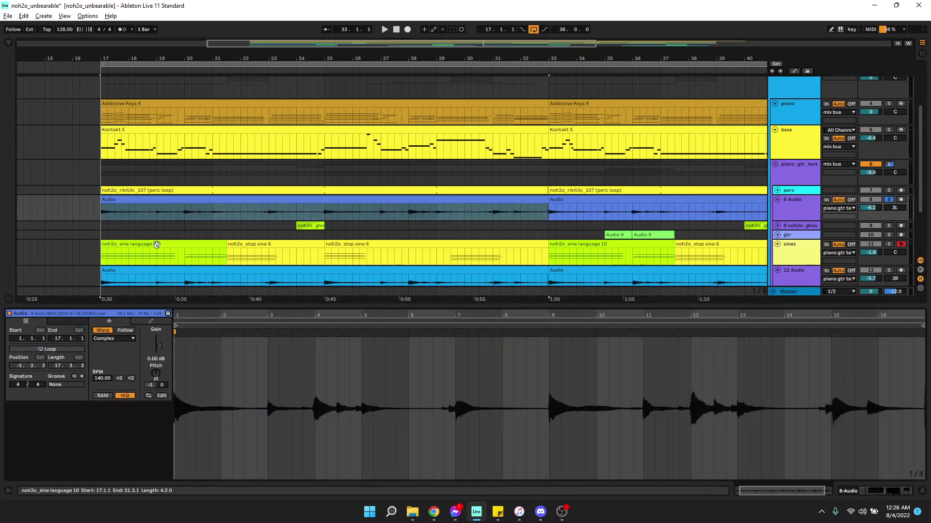
pyautogui.press('space')
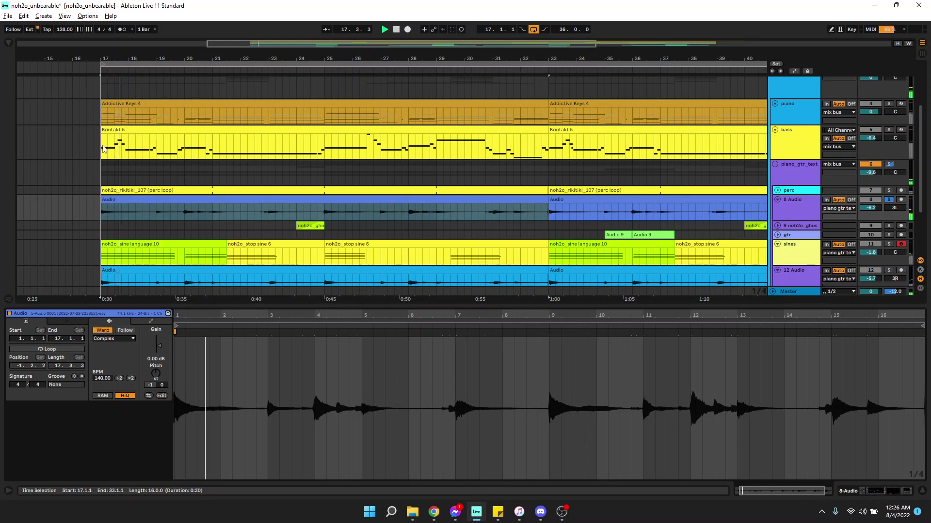
pyautogui.click(100, 115)
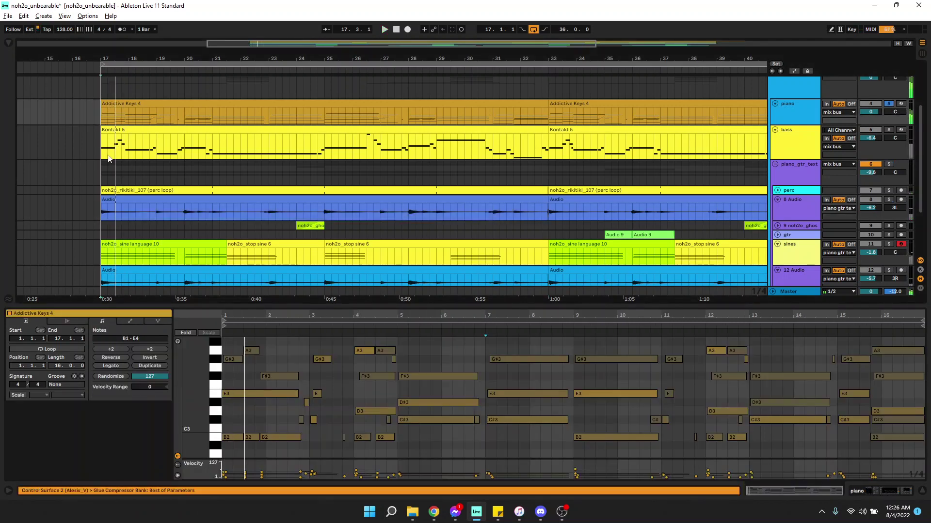
pyautogui.press('space')
# - Return to the 8 Audio clip at bar 17, fit its full waveform in the clip view, and play it
pyautogui.click(100, 211)
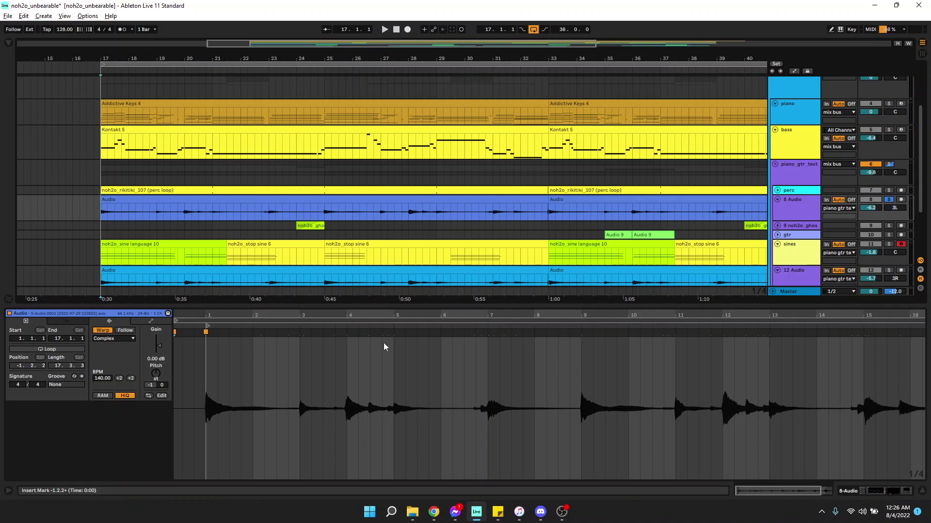
pyautogui.moveTo(338, 315); pyautogui.dragTo(338, 309)
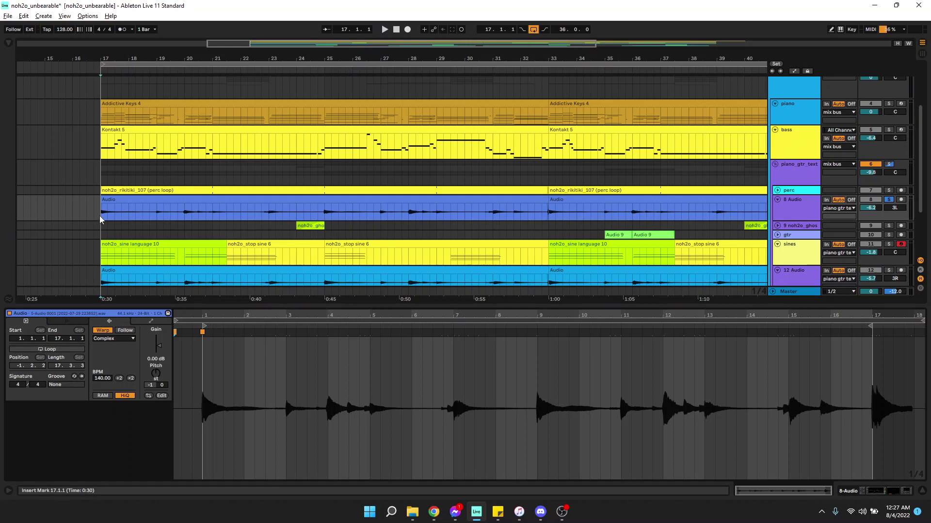
pyautogui.press('space')
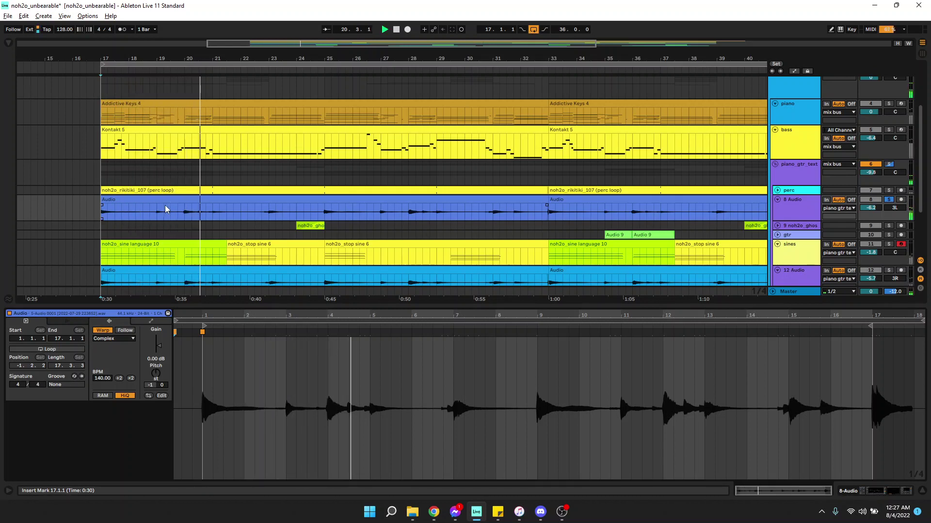
pyautogui.scroll(-2, 164, 205)
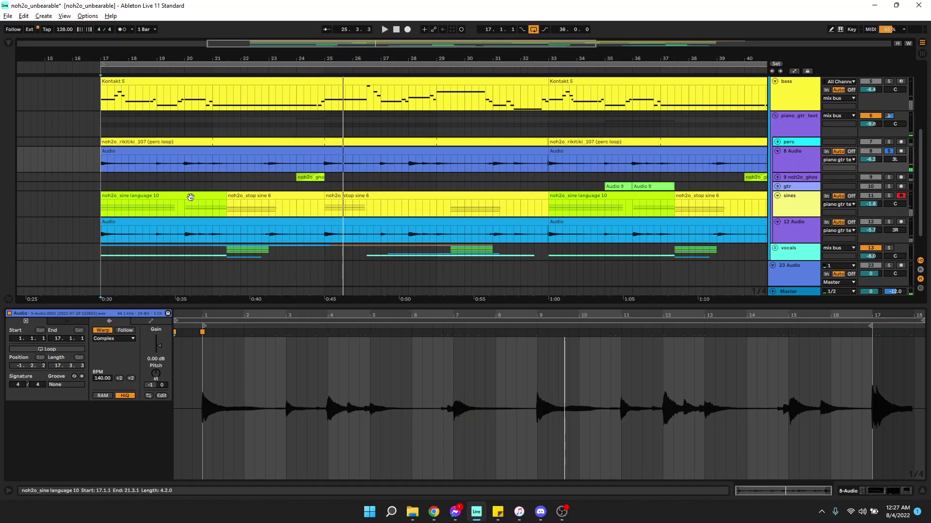
# - Review the 8 Audio track's device chain and show the 12 Audio track's EQ Eight
pyautogui.click(795, 167)
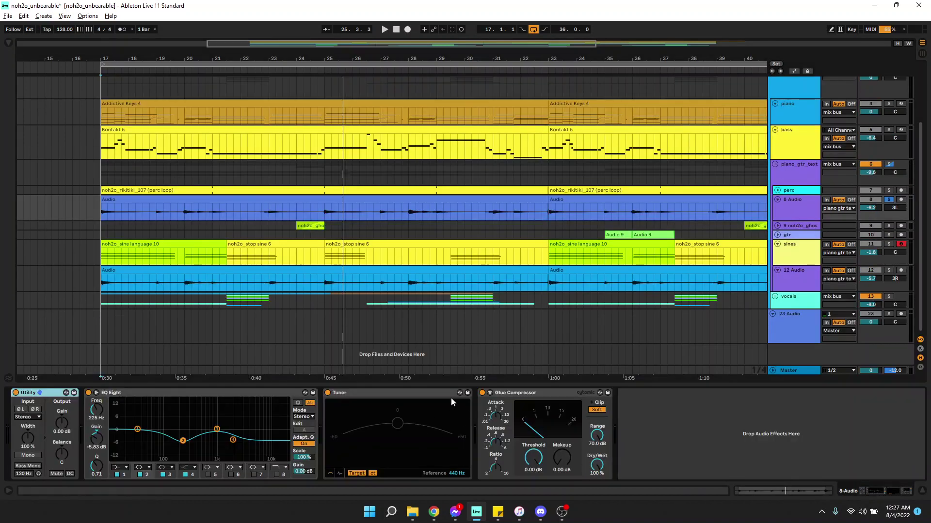
pyautogui.click(800, 180)
pyautogui.click(795, 201)
pyautogui.click(792, 262)
pyautogui.press('Down')
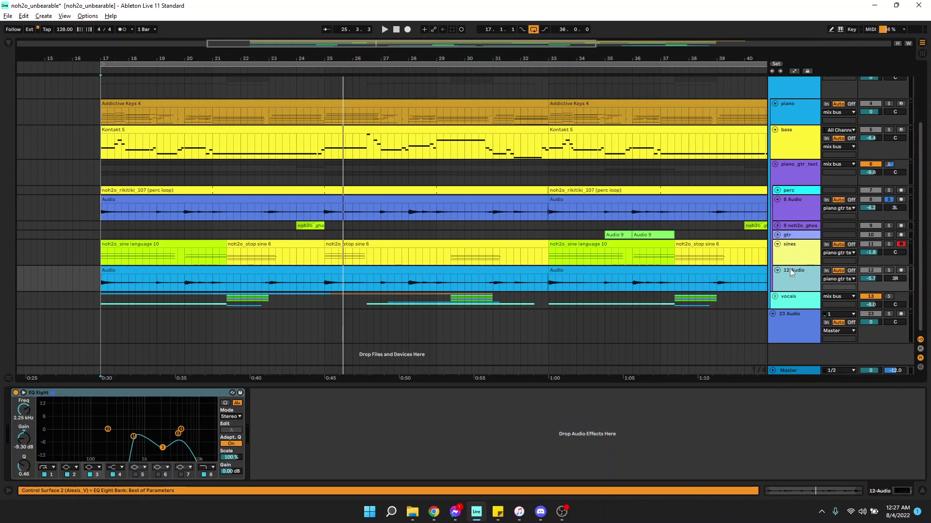
# - Open the first clip on the 12 Audio track to view its waveform, and play it soloed from bar 17
pyautogui.press('Home')
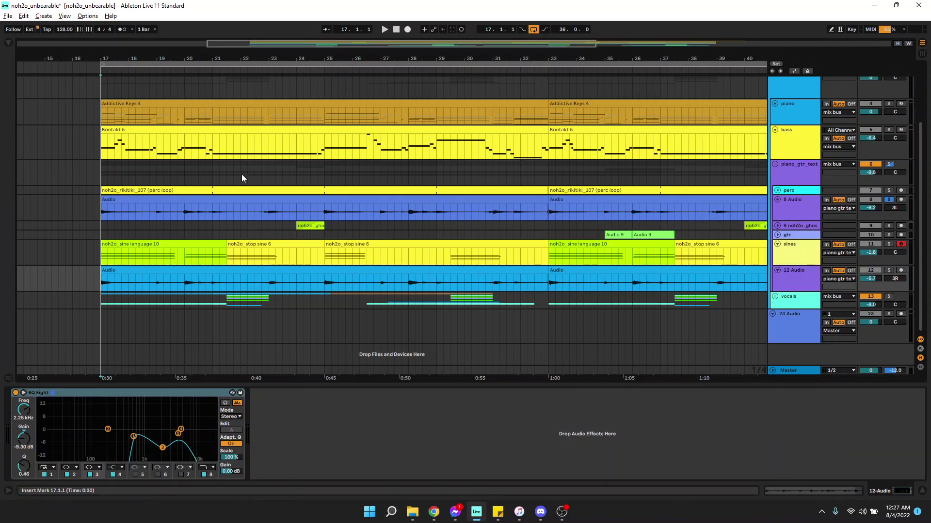
pyautogui.click(160, 272)
pyautogui.doubleClick(160, 272)
pyautogui.scroll(-2, 109, 256)
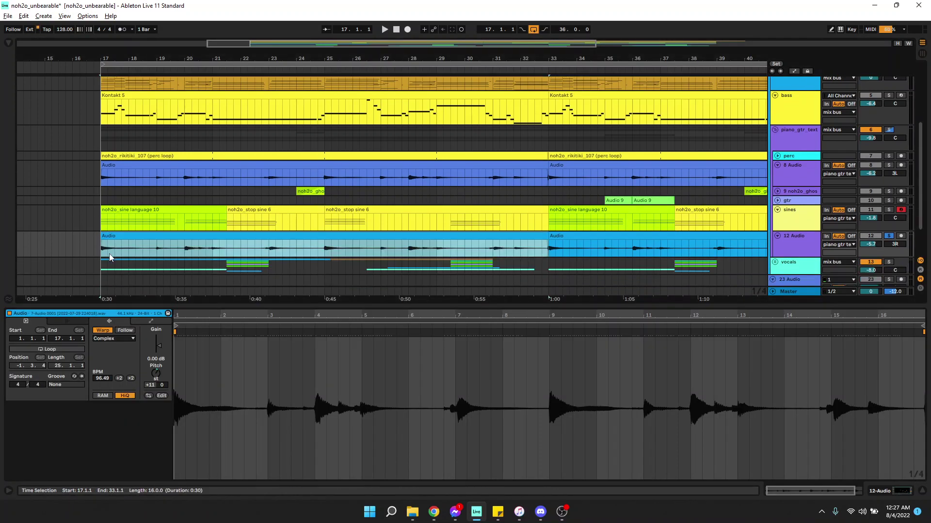
pyautogui.press('space')
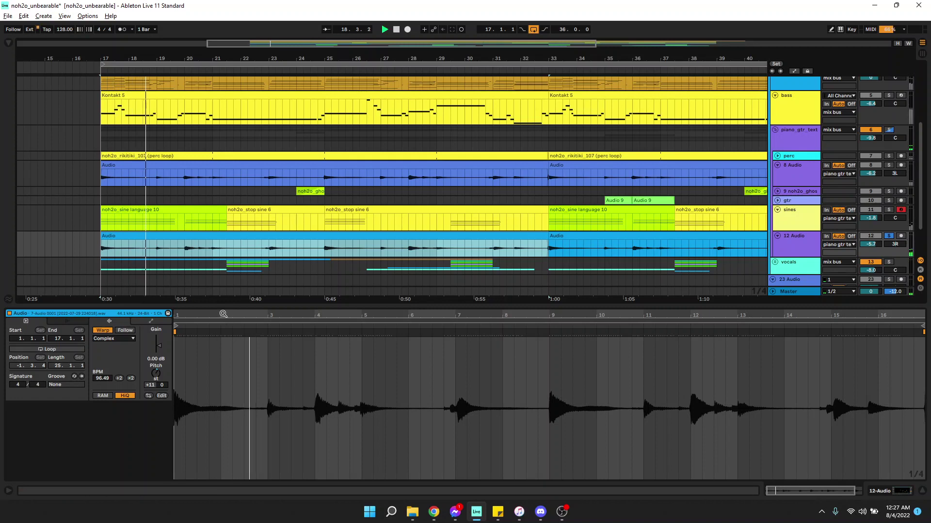
# - Examine the 12 Audio clip's waveform at closer range in the clip view during playback, then close the clip view
pyautogui.moveTo(224, 323); pyautogui.dragTo(223, 330)
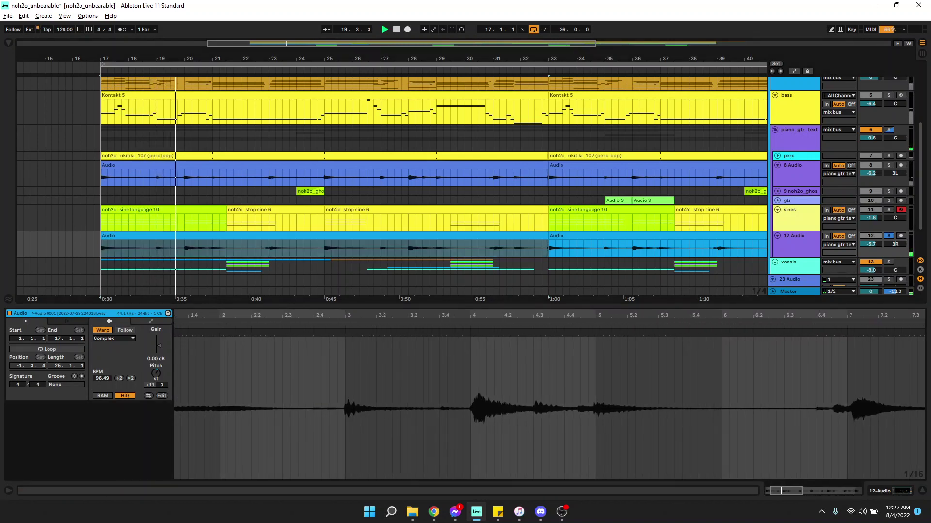
pyautogui.press('+')
pyautogui.press('-')
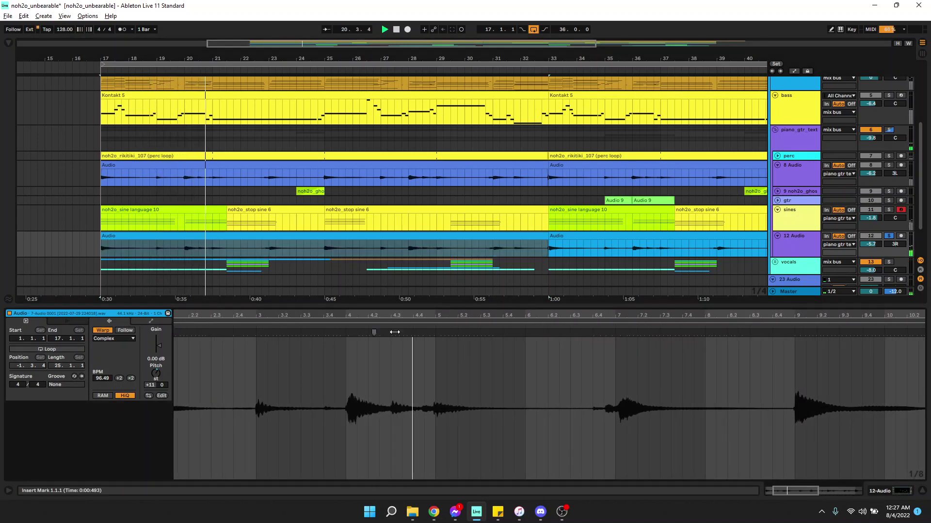
pyautogui.press('-')
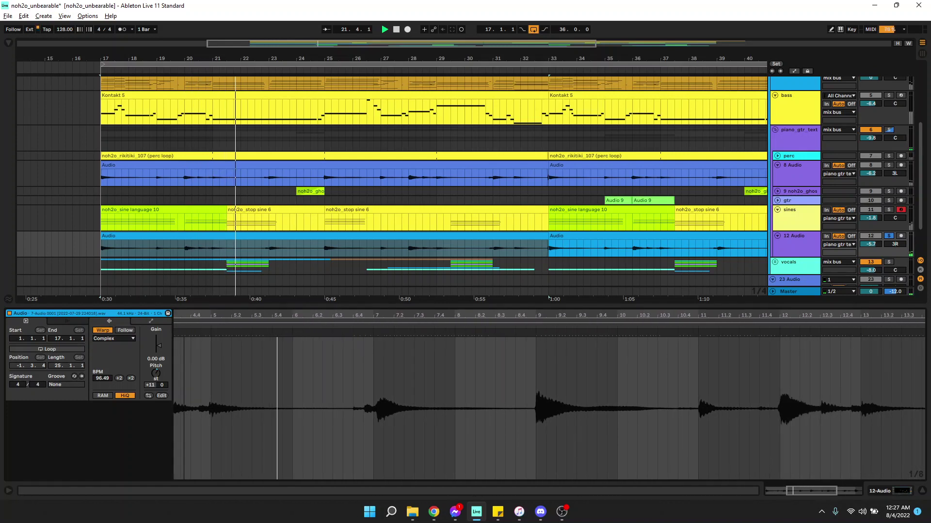
pyautogui.press('-')
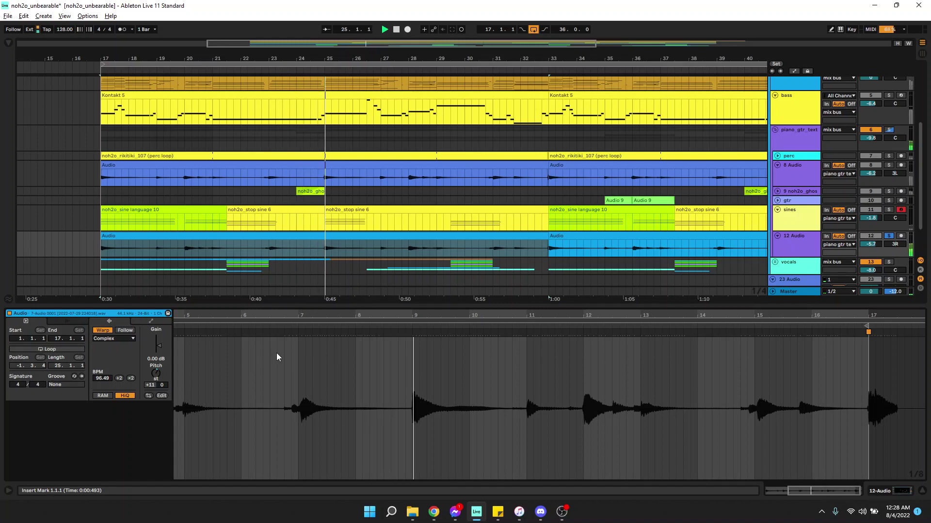
pyautogui.click(922, 491)
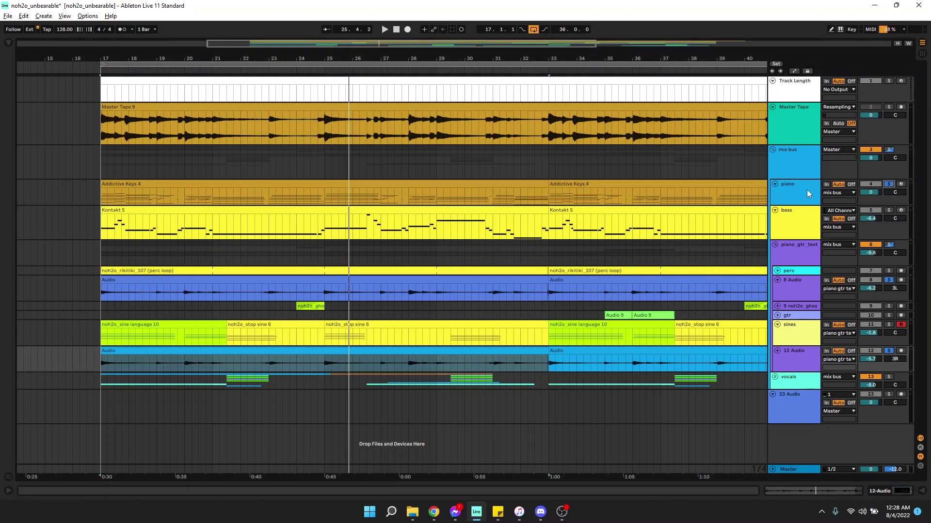
# - Play the soloed piano, 8 Audio and 12 Audio tracks together from bar 17, then stop playback
pyautogui.click(103, 197)
pyautogui.press('space')
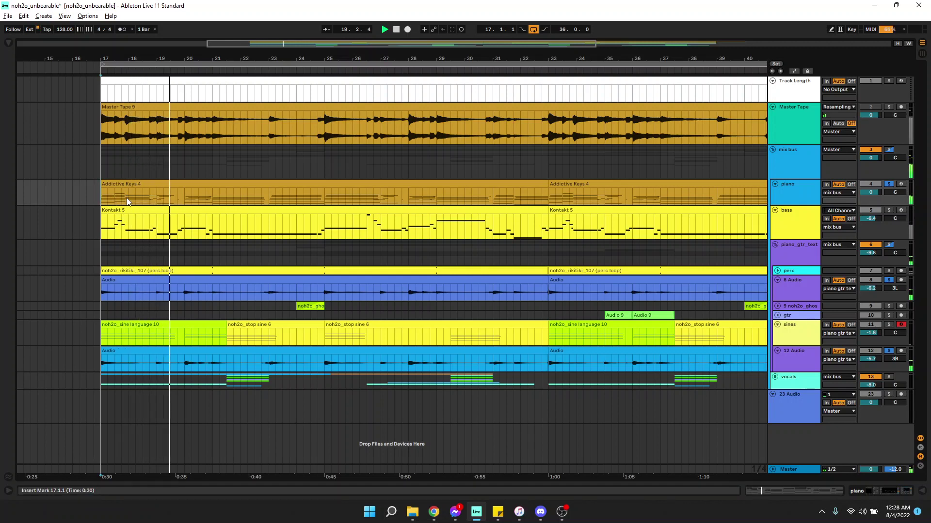
pyautogui.moveTo(870, 192); pyautogui.dragTo(870, 211)
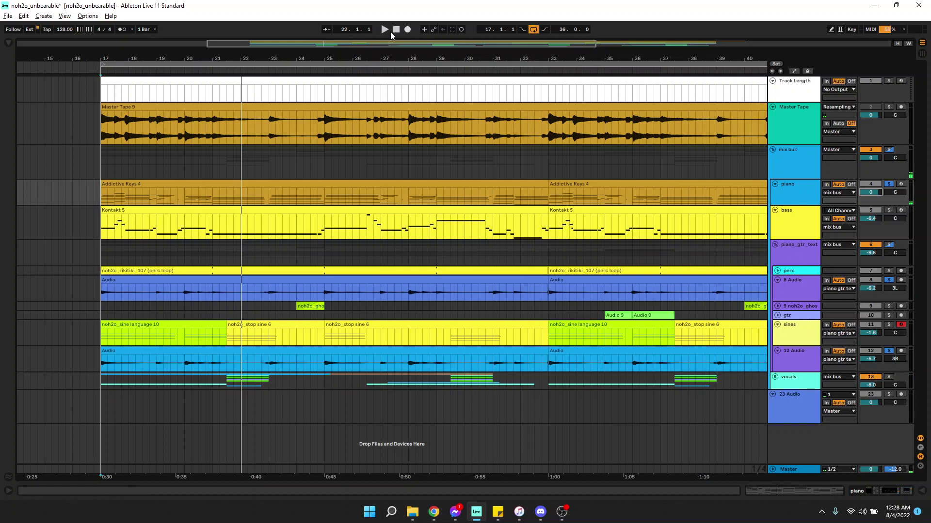
pyautogui.click(395, 30)
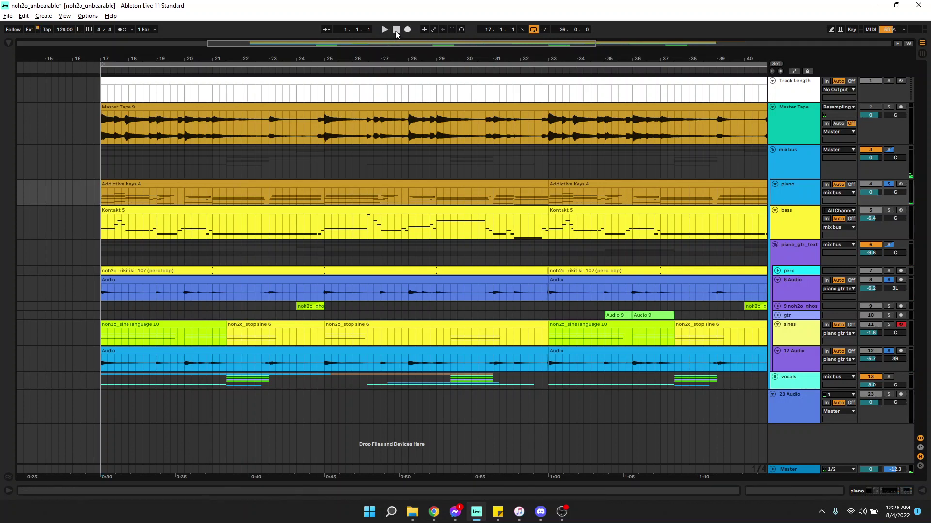
# - Unfold and solo the perc track, open its first noh2o_rikitiki_107 clip and play it from bar 17
pyautogui.click(100, 338)
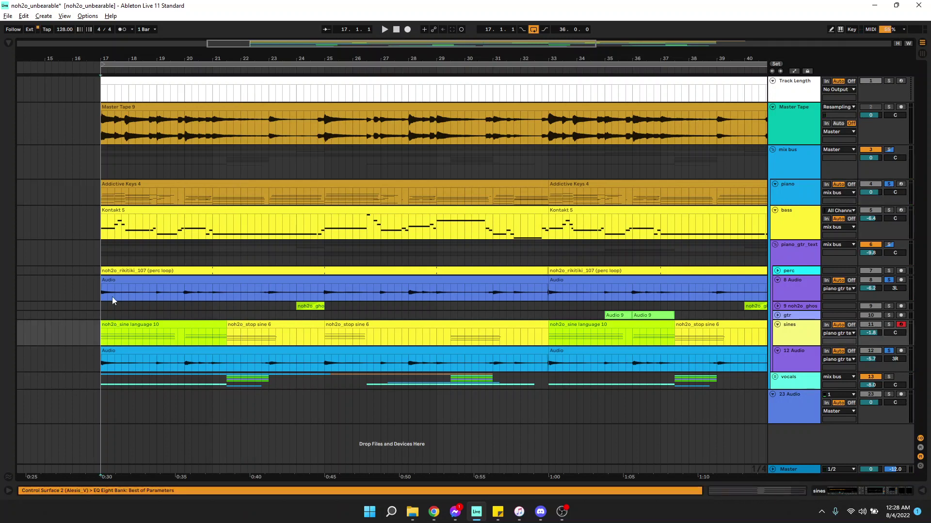
pyautogui.click(777, 273)
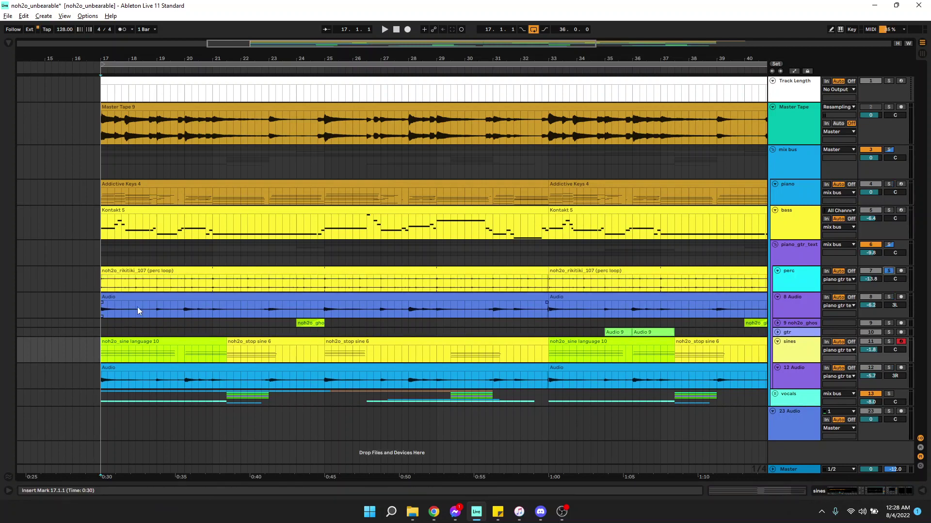
pyautogui.click(102, 285)
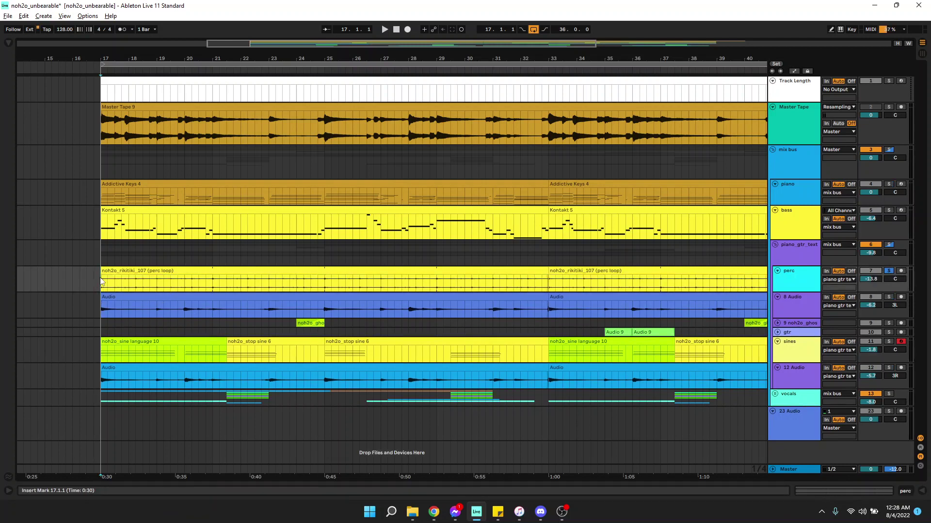
pyautogui.doubleClick(102, 282)
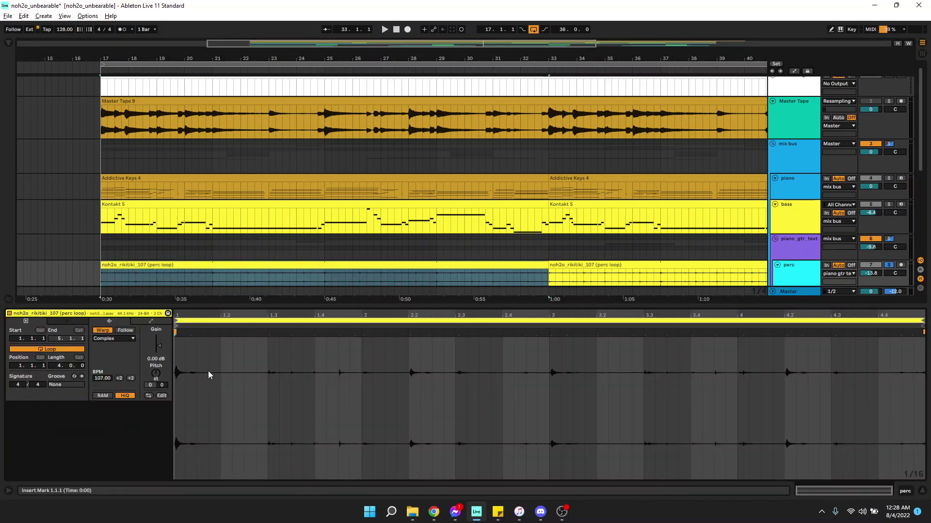
pyautogui.press('space')
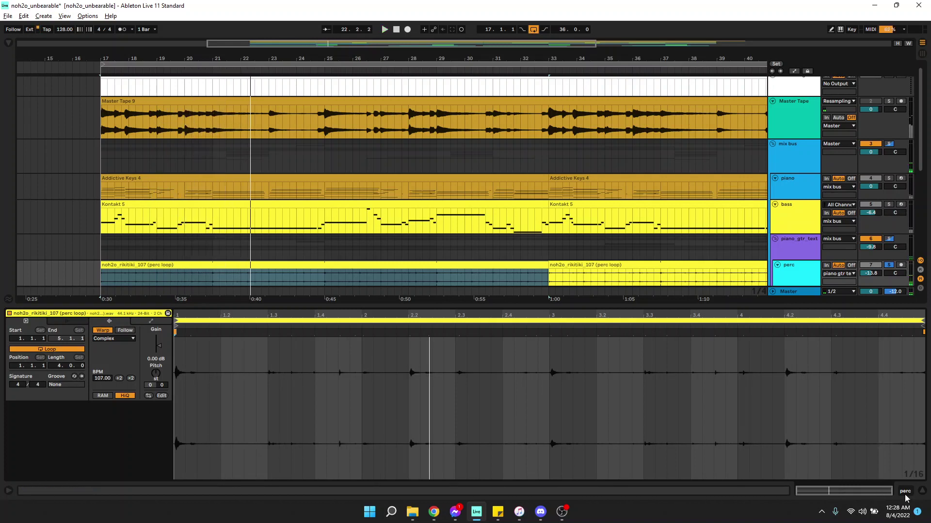
pyautogui.click(923, 491)
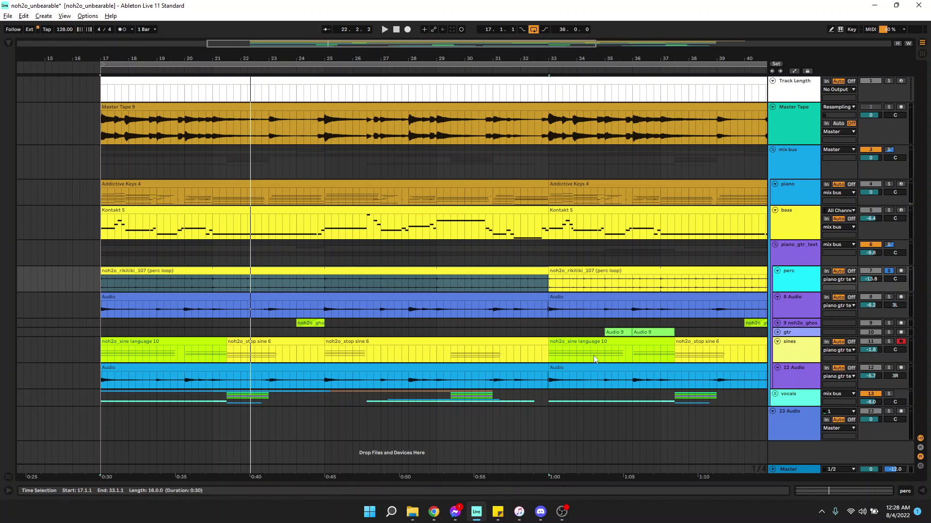
# - Unfold and solo the noh2o_ghostz track, and play its clip from bar 24
pyautogui.click(788, 333)
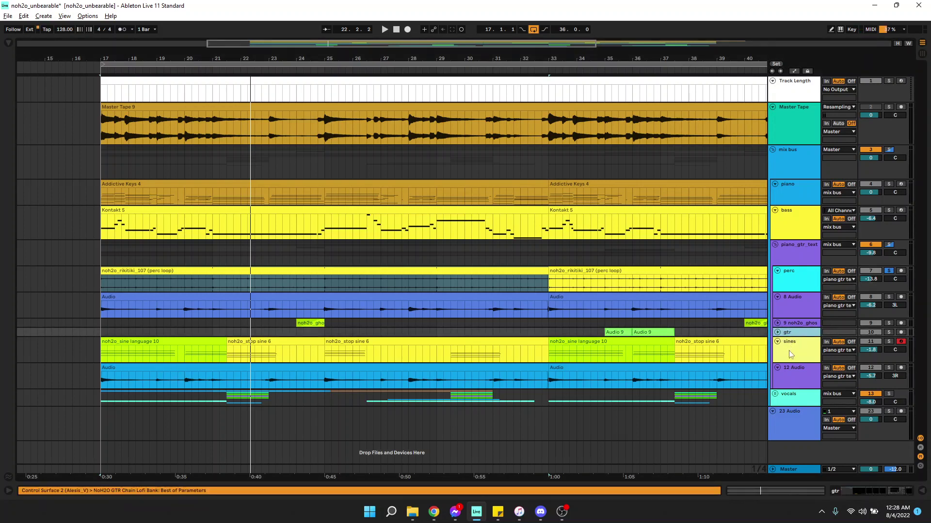
pyautogui.click(777, 323)
pyautogui.click(296, 337)
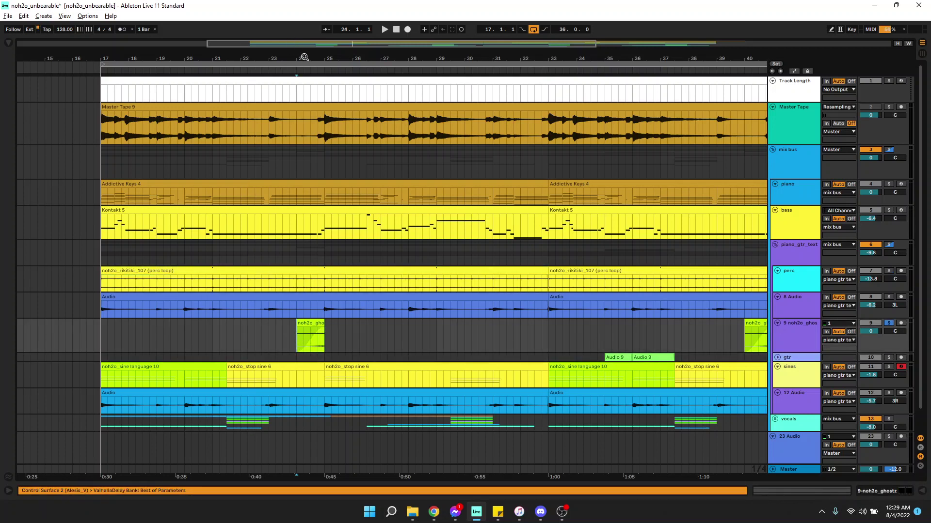
pyautogui.moveTo(304, 57); pyautogui.dragTo(275, 247)
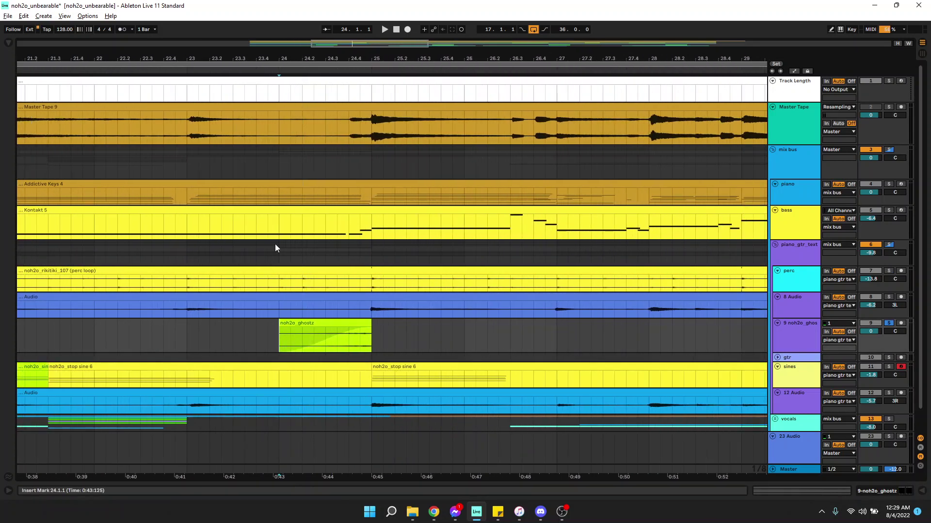
pyautogui.press('space')
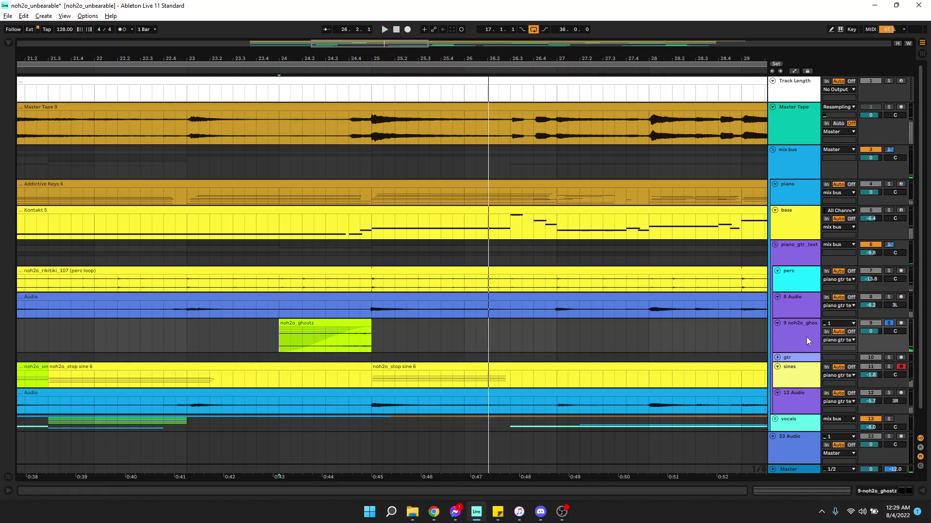
# - Review the ValhallaDelay and ValhallaPlate settings on the noh2o_ghostz track, then hide its device chain
pyautogui.doubleClick(734, 334)
pyautogui.click(32, 393)
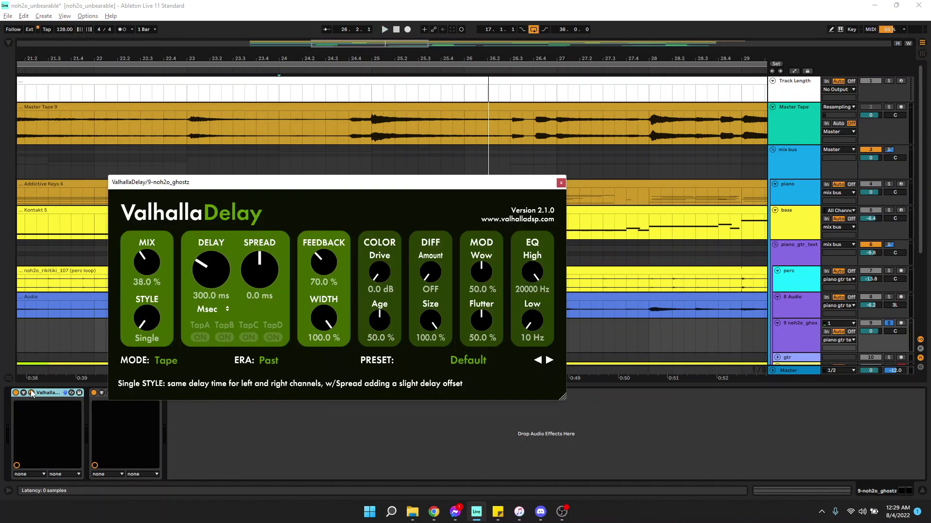
pyautogui.click(561, 184)
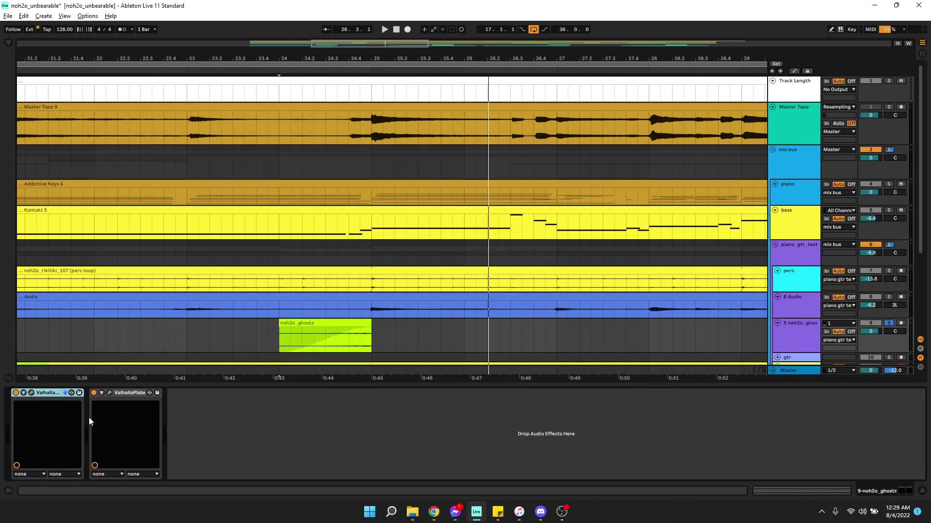
pyautogui.click(109, 393)
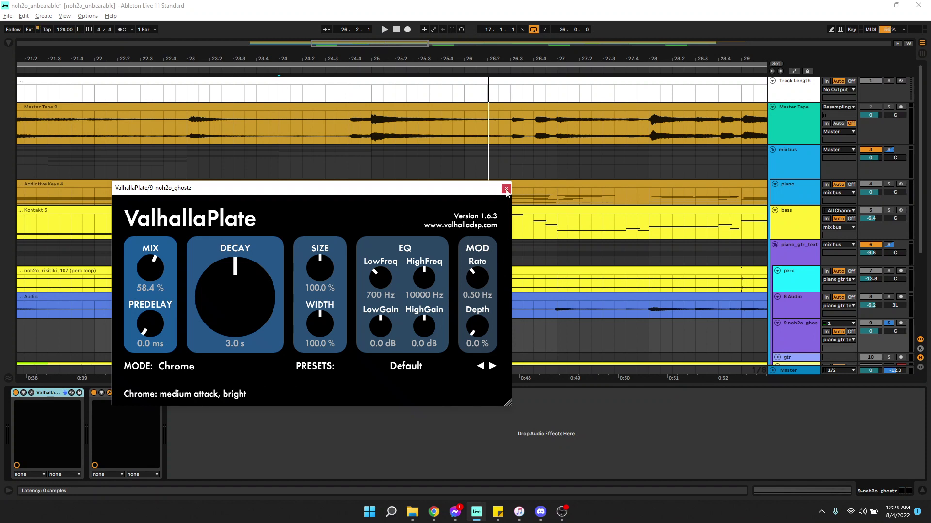
pyautogui.click(505, 189)
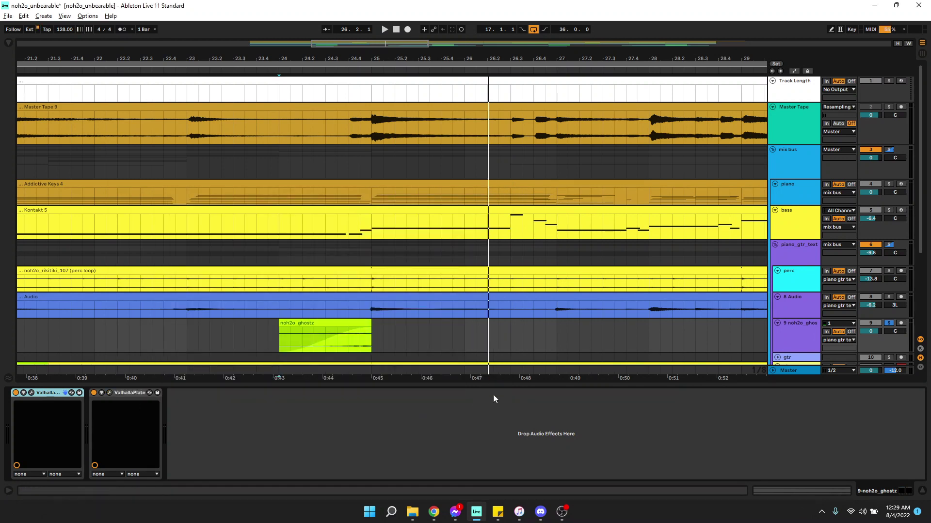
pyautogui.scroll(-4, 493, 359)
pyautogui.click(922, 492)
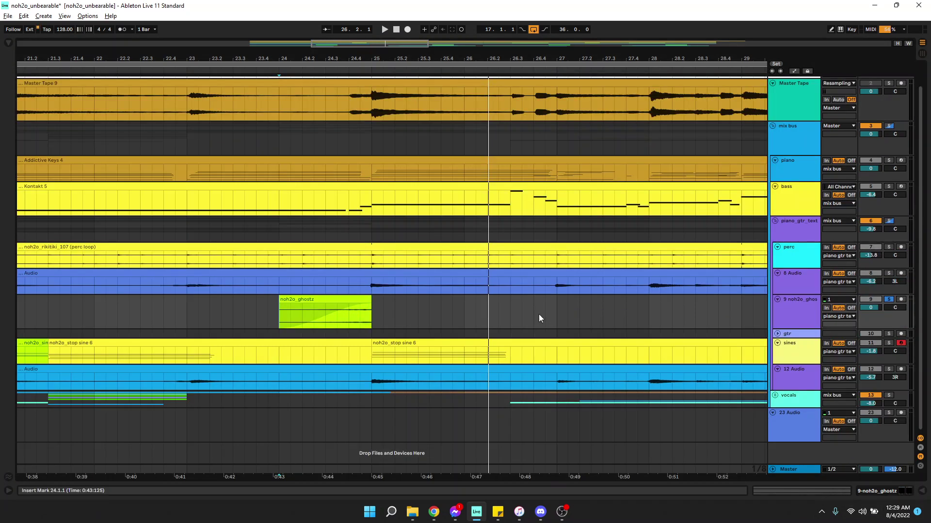
# - Fold the noh2o_ghostz track and delete the empty 23 Audio track below the vocals group
pyautogui.scroll(-3, 539, 314)
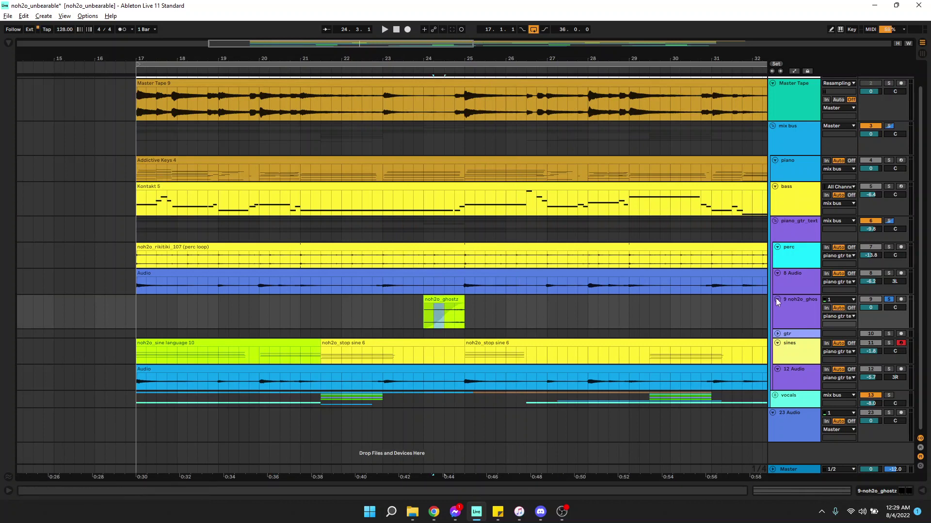
pyautogui.click(777, 300)
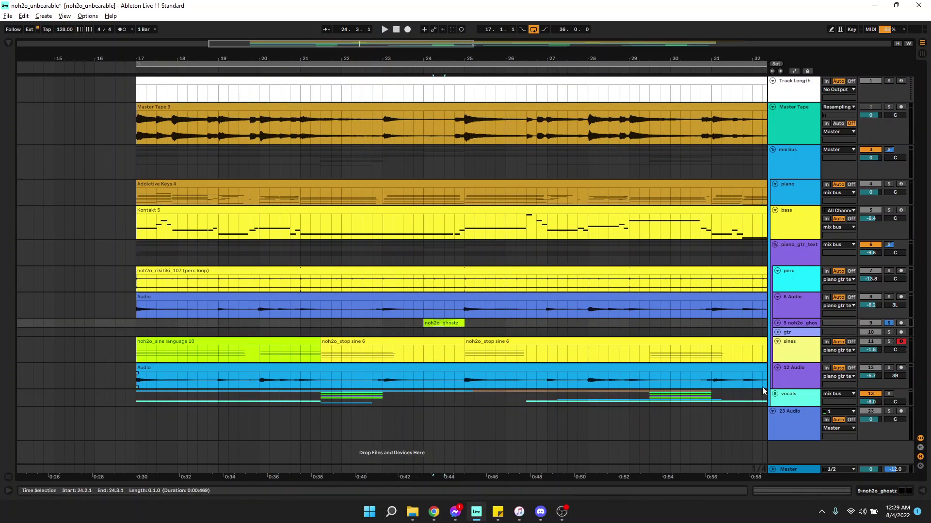
pyautogui.click(792, 420)
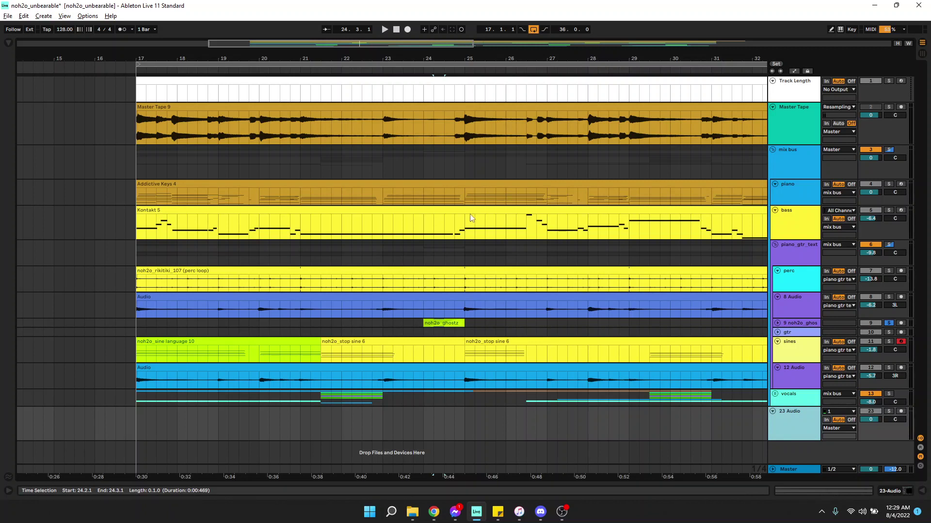
pyautogui.press('Delete')
# - Unfold the gtr track and copy its one-bar Audio 9 clip from bar 35 to bar 31
pyautogui.hscroll(1, 395, 211)
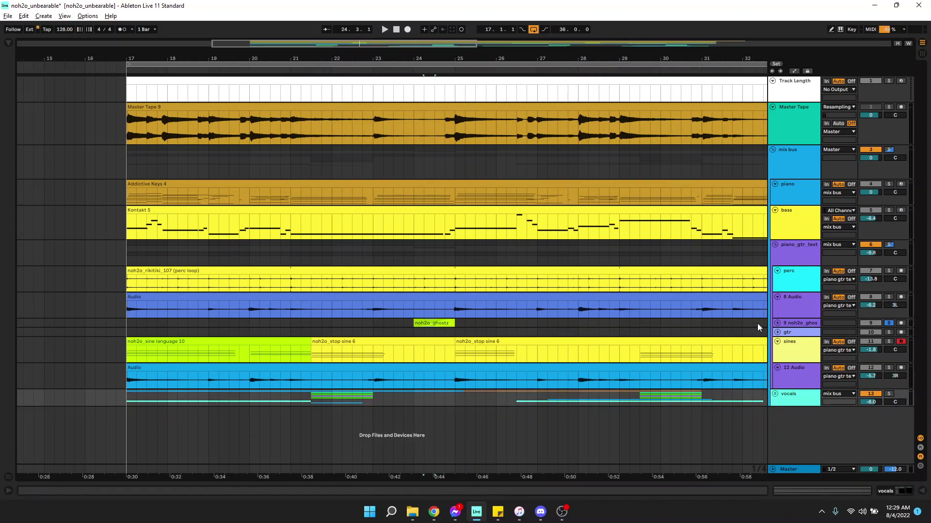
pyautogui.hscroll(8, 684, 320)
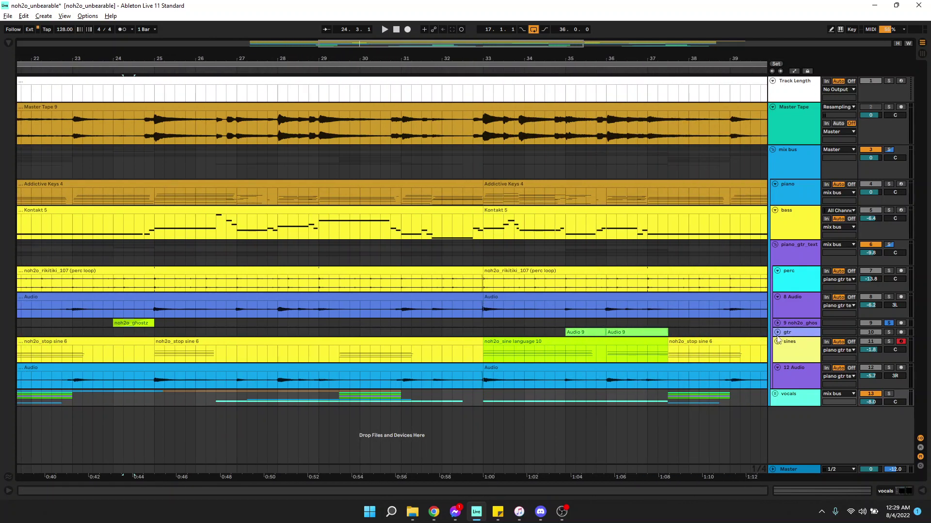
pyautogui.hscroll(-3, 515, 295)
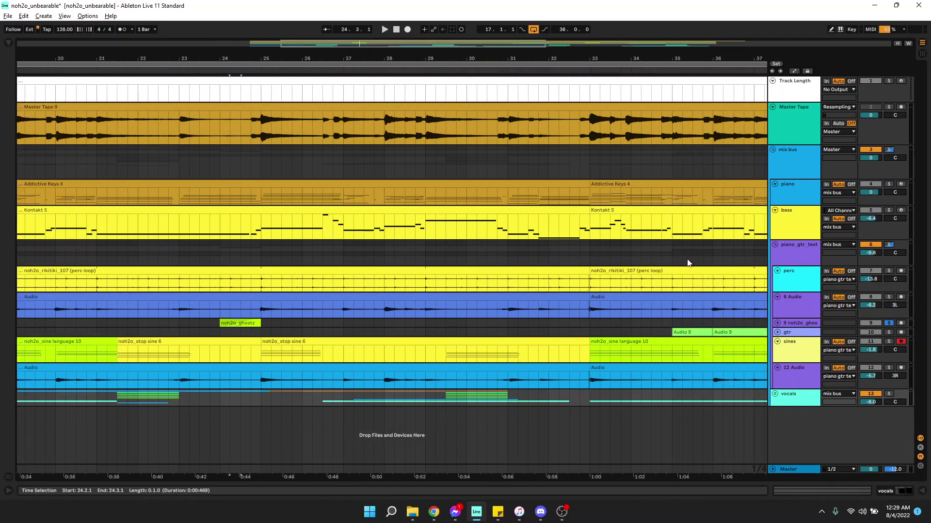
pyautogui.hscroll(2, 510, 290)
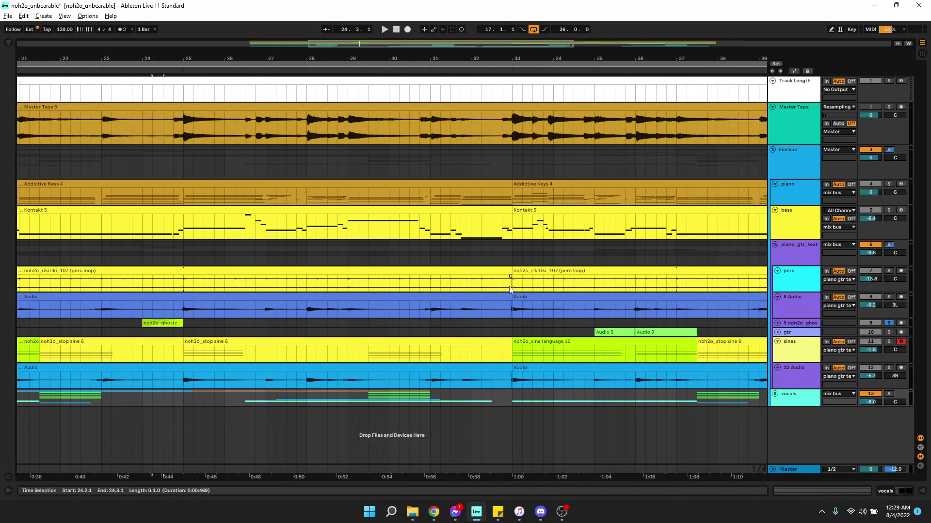
pyautogui.hscroll(3, 510, 289)
pyautogui.click(778, 333)
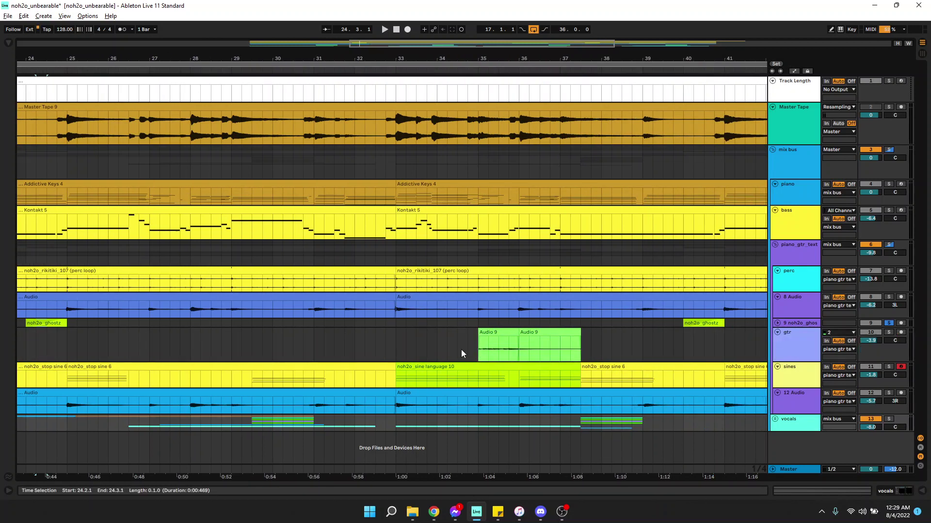
pyautogui.hscroll(1, 461, 350)
pyautogui.click(475, 344)
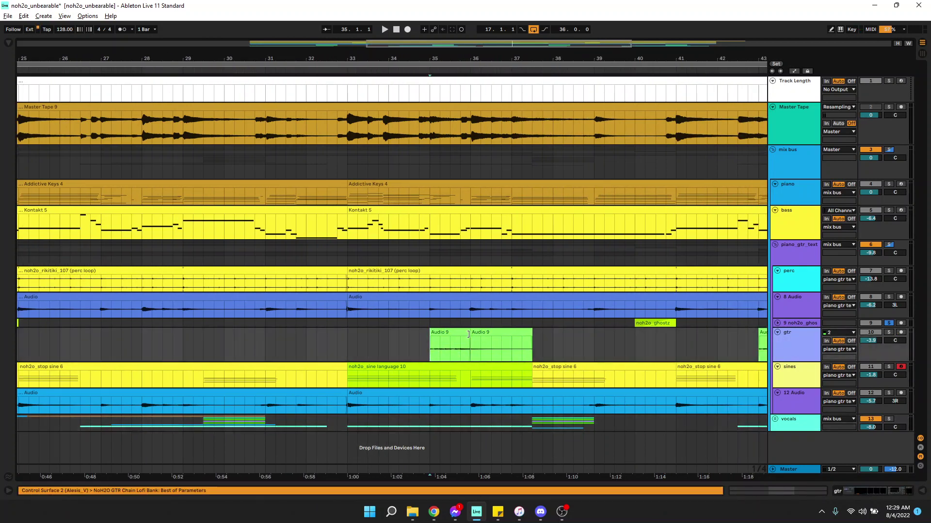
pyautogui.moveTo(451, 335); pyautogui.dragTo(284, 345)
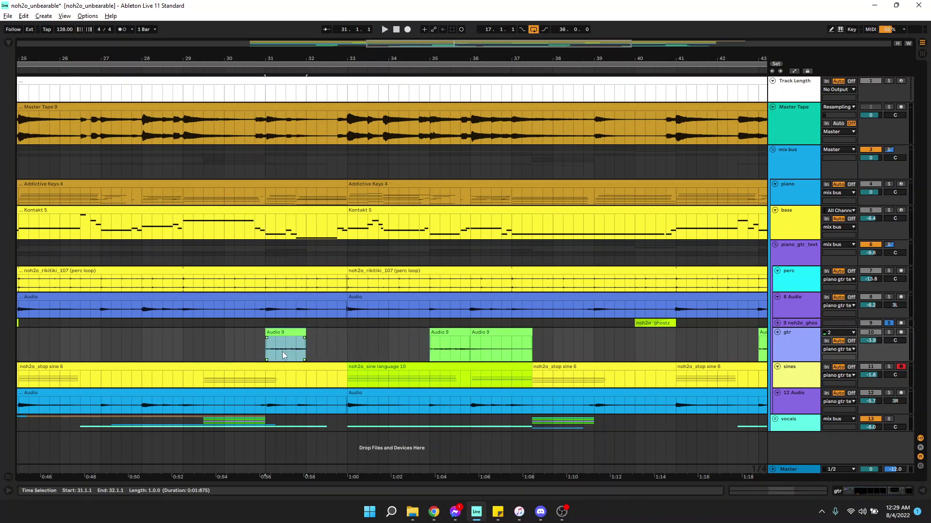
# - Insert a new audio track and move it out of the texture group to below the vocals group
pyautogui.hotkey('ctrl', 't')
pyautogui.scroll(-1, 330, 347)
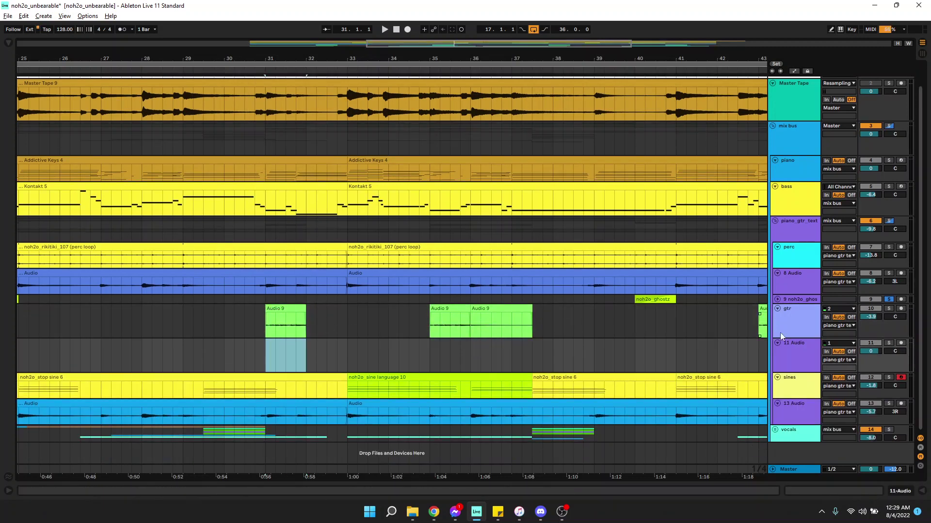
pyautogui.moveTo(781, 345); pyautogui.dragTo(790, 441)
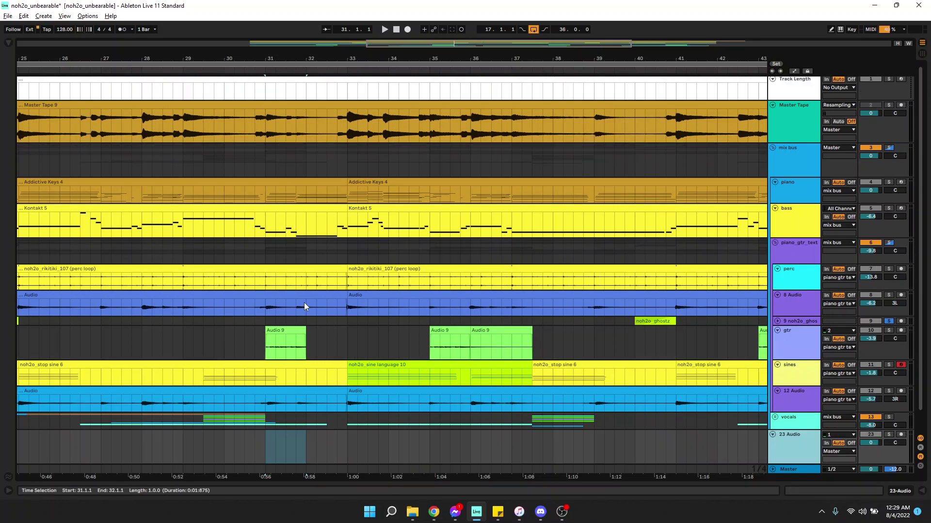
# - Move the bar 31 Audio 9 clip from the gtr track to the 23 Audio track and delete all its warp markers
pyautogui.moveTo(293, 330); pyautogui.dragTo(342, 438)
pyautogui.doubleClick(324, 437)
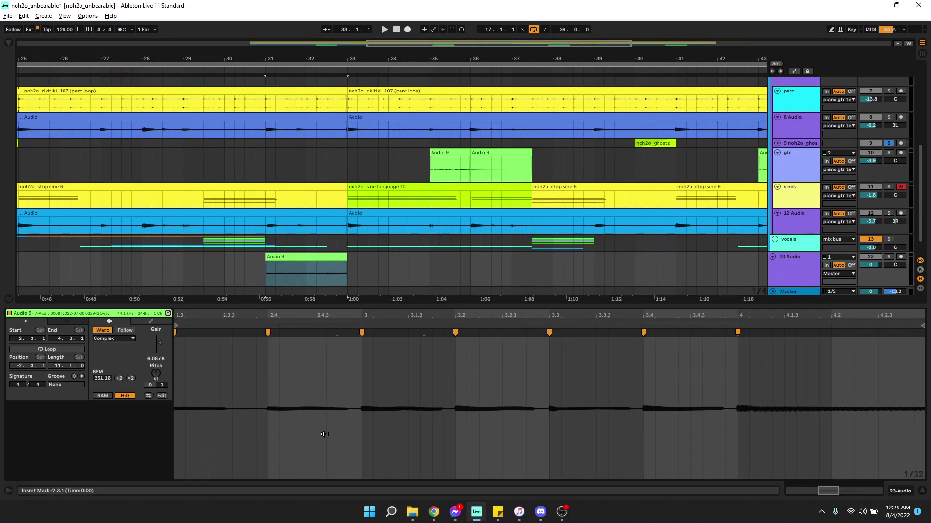
pyautogui.hotkey('ctrl', 'a')
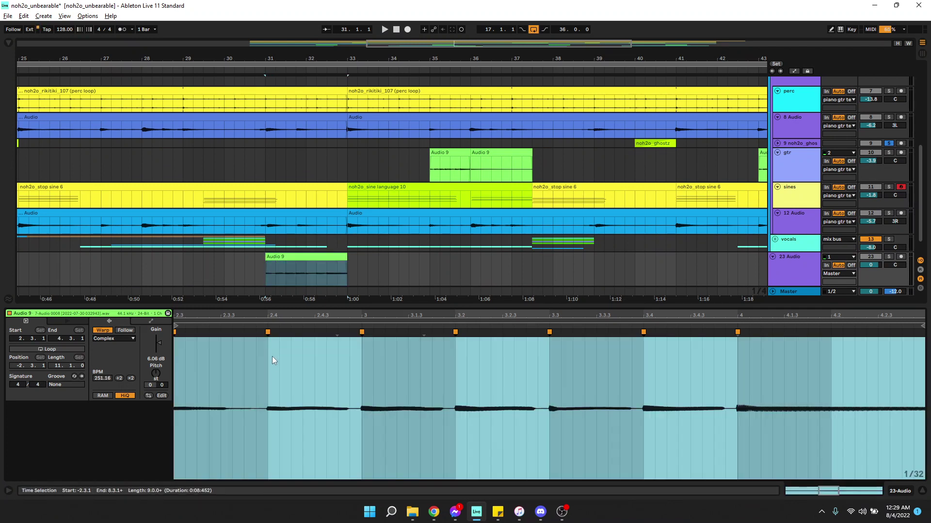
pyautogui.press('Delete')
pyautogui.click(267, 354)
pyautogui.hscroll(-2, 215, 345)
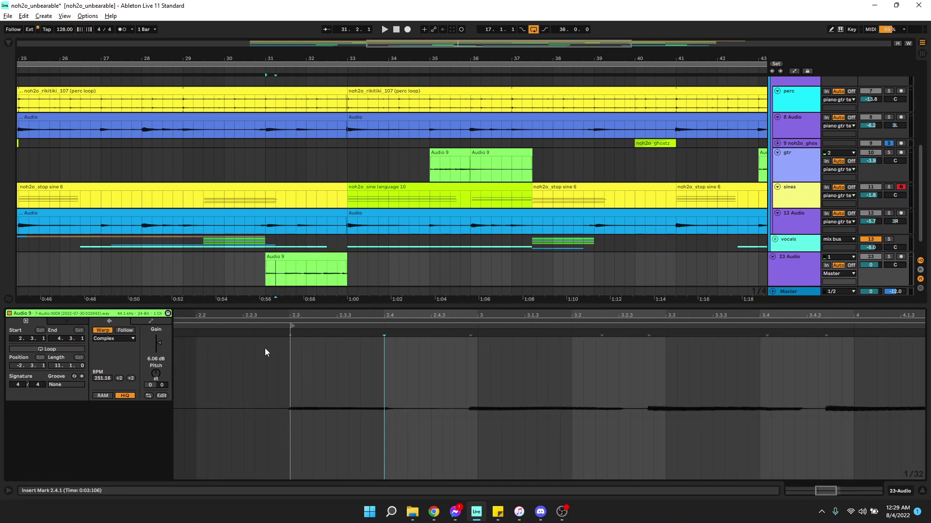
# - Lengthen the Audio 9 clip on 23 Audio, turn off its warping, and audition it soloed from bar 31
pyautogui.moveTo(292, 319); pyautogui.dragTo(540, 274)
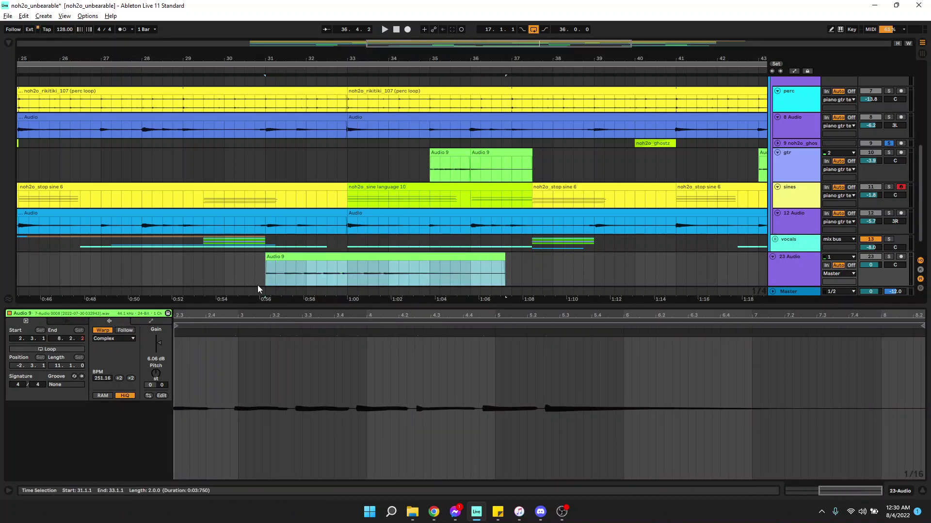
pyautogui.click(103, 330)
pyautogui.click(267, 278)
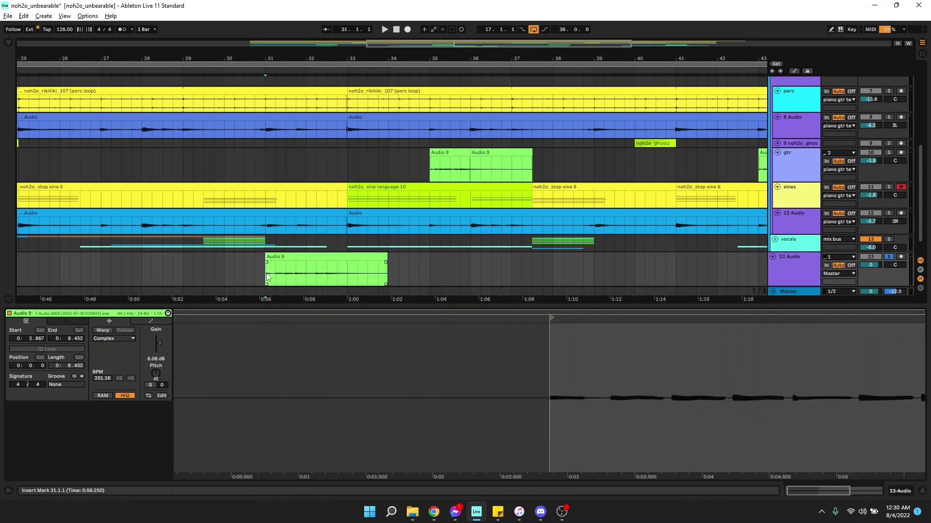
pyautogui.press('space')
pyautogui.press('space')
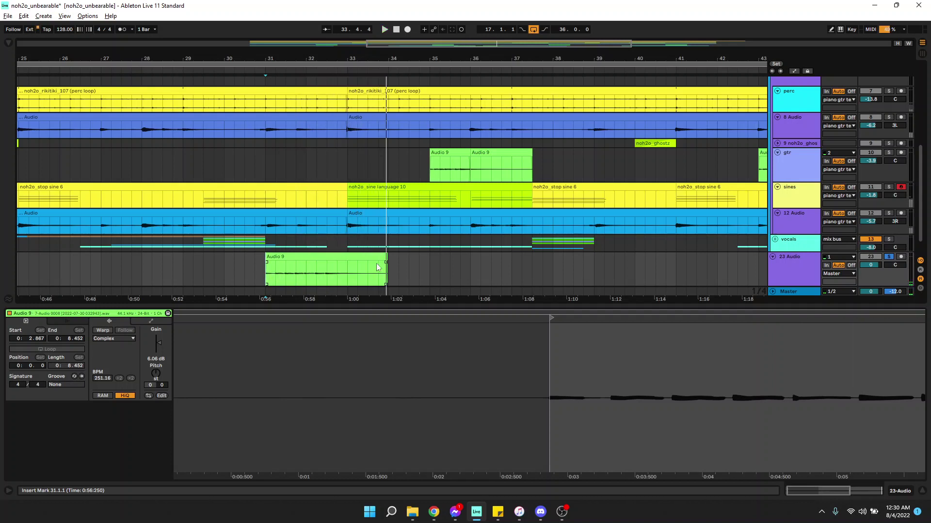
# - Delete the Audio 9 clip from the 23 Audio track and inspect the warp markers of the gtr clip at bar 35
pyautogui.click(290, 256)
pyautogui.press('Delete')
pyautogui.click(431, 169)
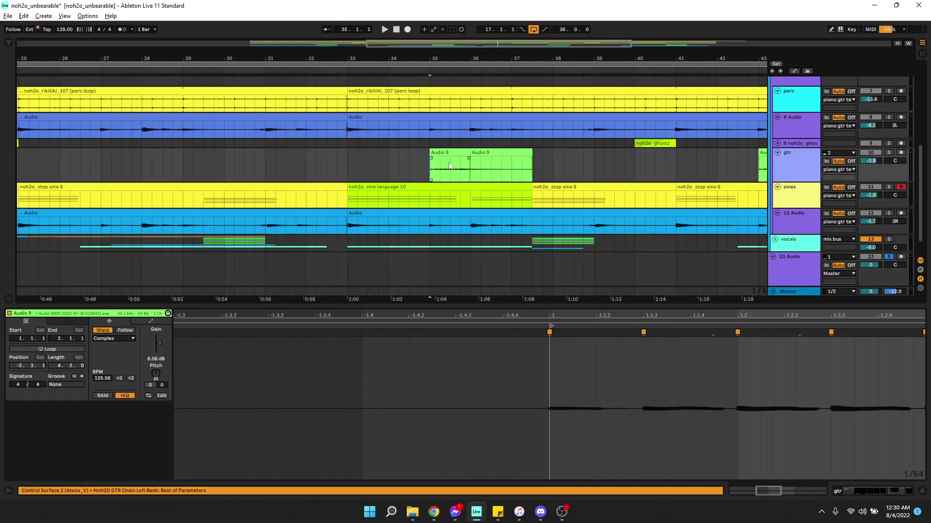
pyautogui.click(458, 152)
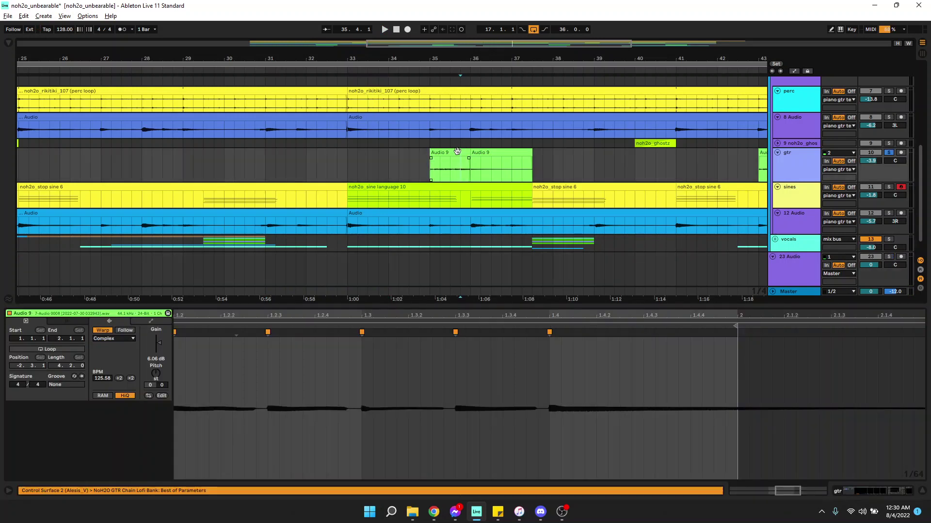
pyautogui.moveTo(341, 316); pyautogui.dragTo(335, 296)
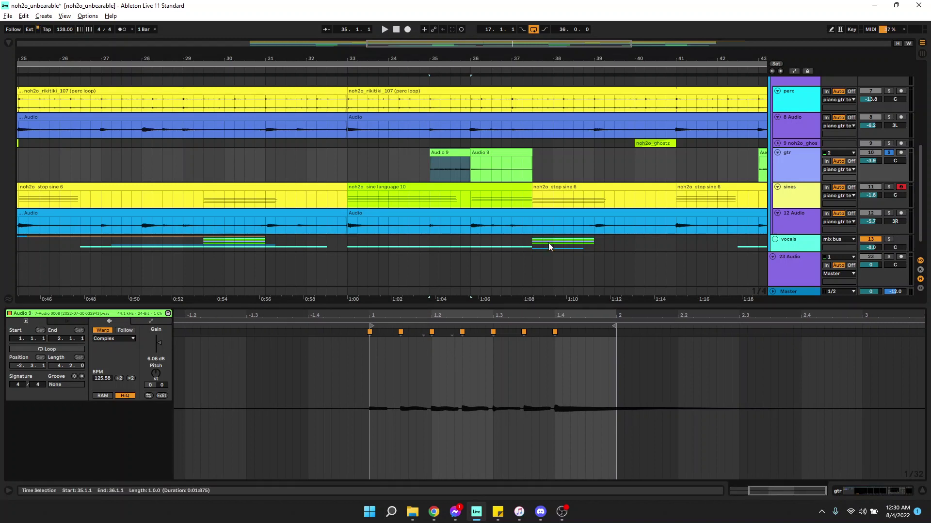
# - Audition the gtr clips from bar 35 with the NoH2O GTR Chain Lofi rack and EchoBoy bypassed, check EchoBoy's settings, and re-enable both
pyautogui.click(732, 172)
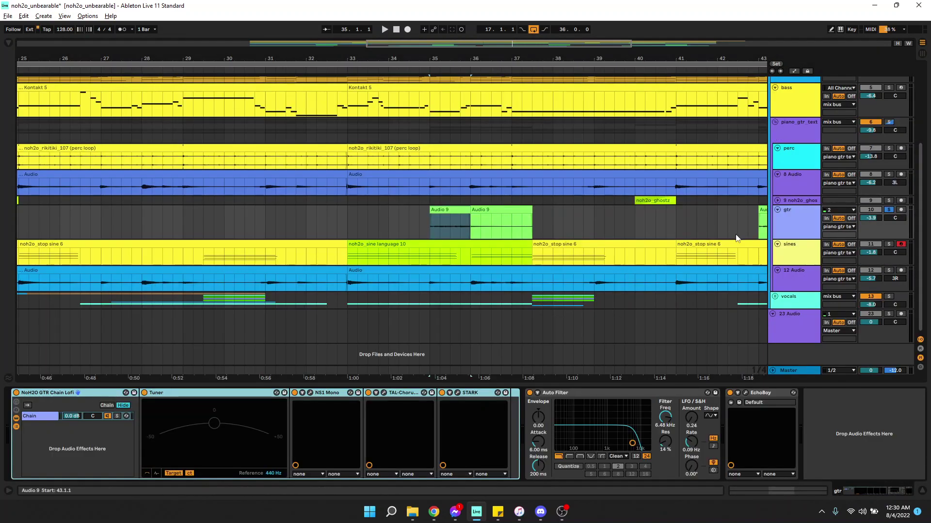
pyautogui.click(16, 393)
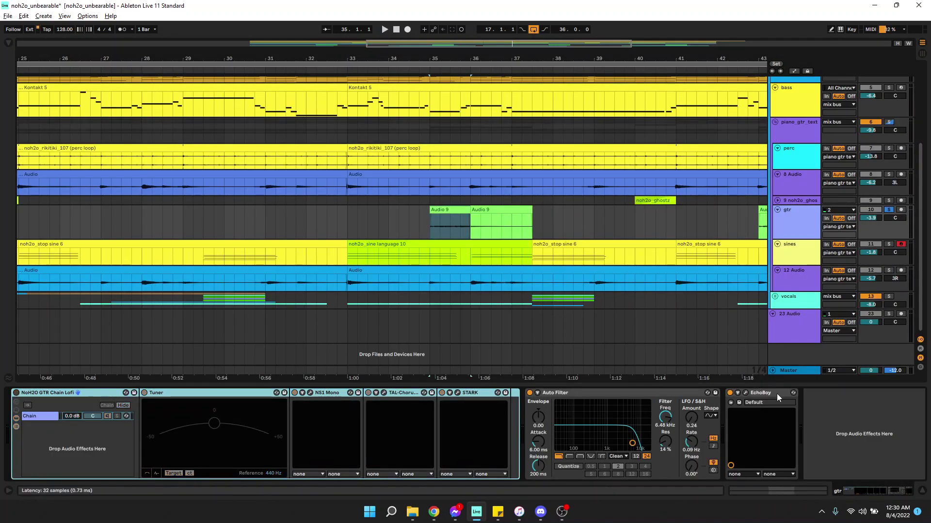
pyautogui.press('space')
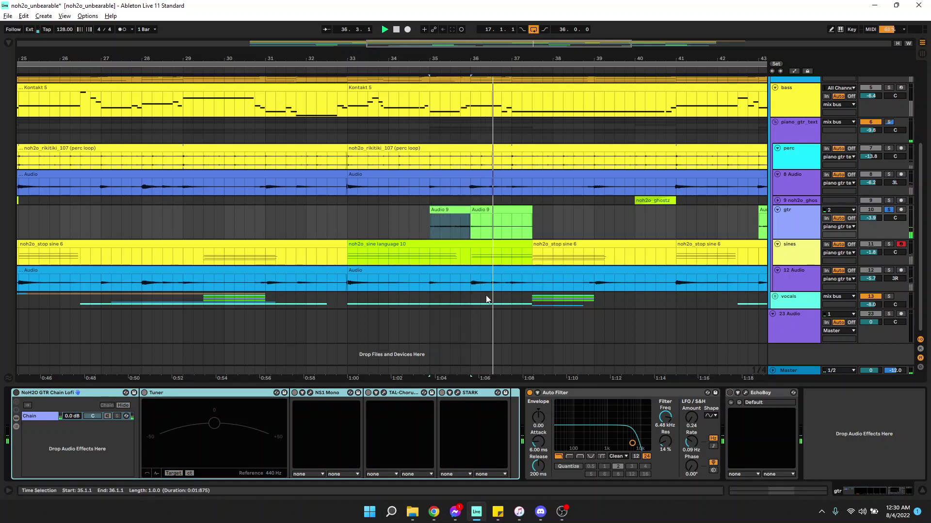
pyautogui.click(431, 226)
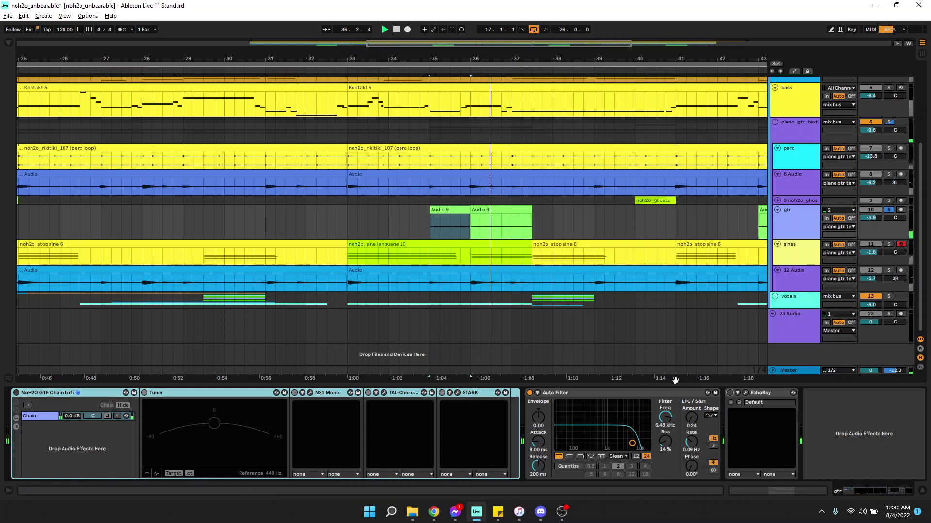
pyautogui.click(745, 393)
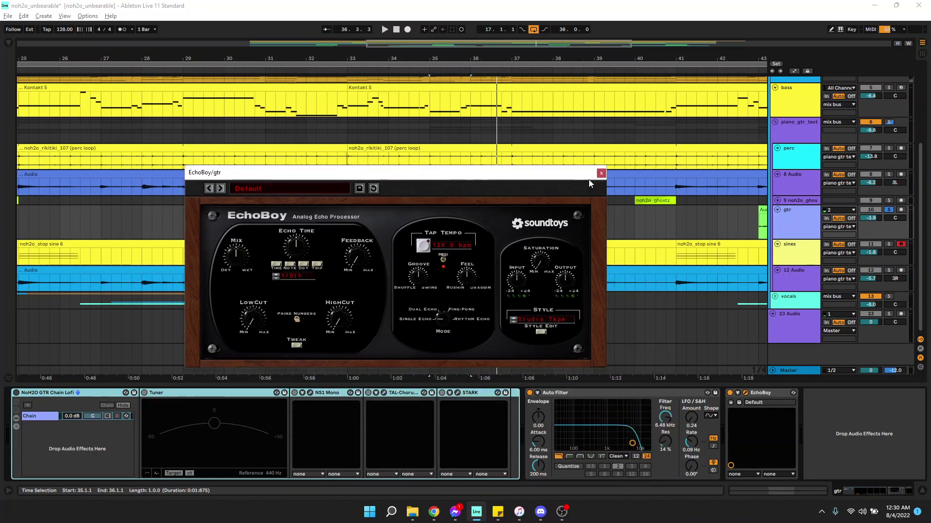
pyautogui.click(601, 173)
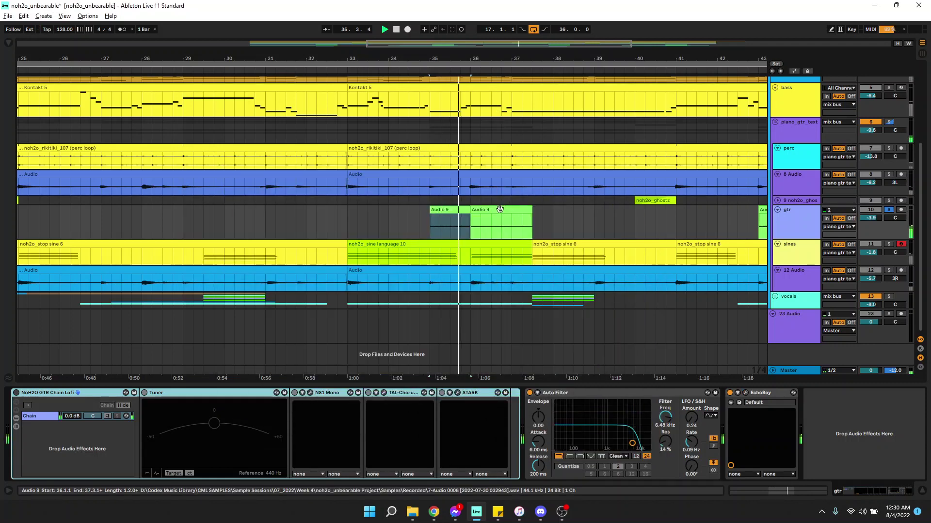
pyautogui.click(16, 394)
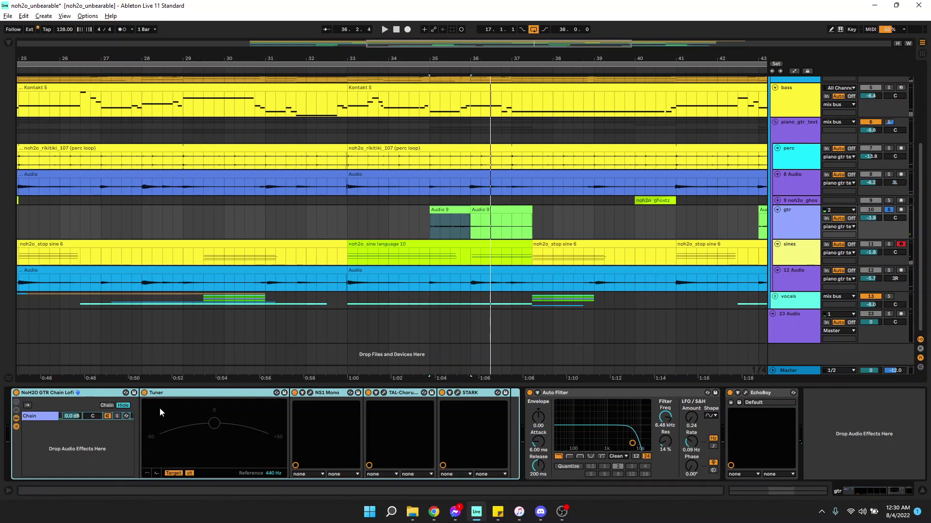
# - Review the NS1 Mono, TAL-Chorus-LX and STARK plug-in settings in the gtr rack, closing their windows when done
pyautogui.click(311, 393)
pyautogui.click(383, 393)
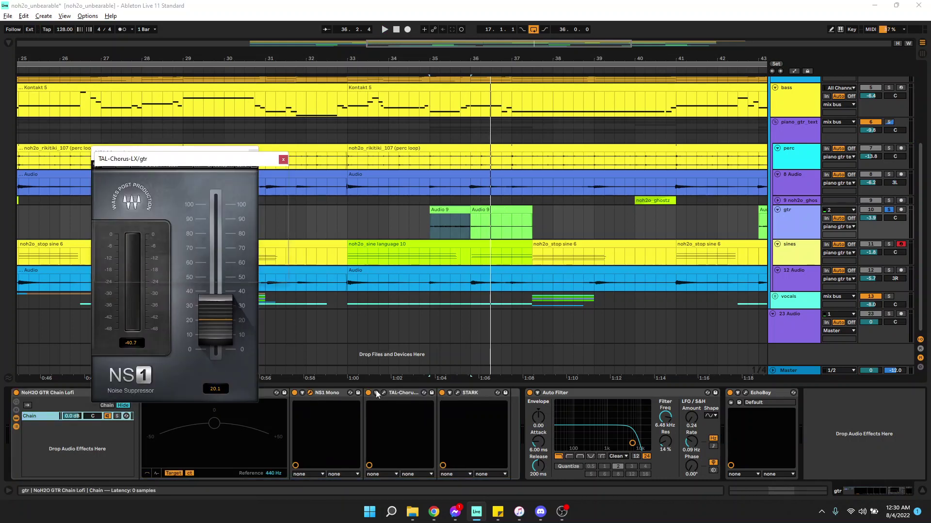
pyautogui.click(456, 392)
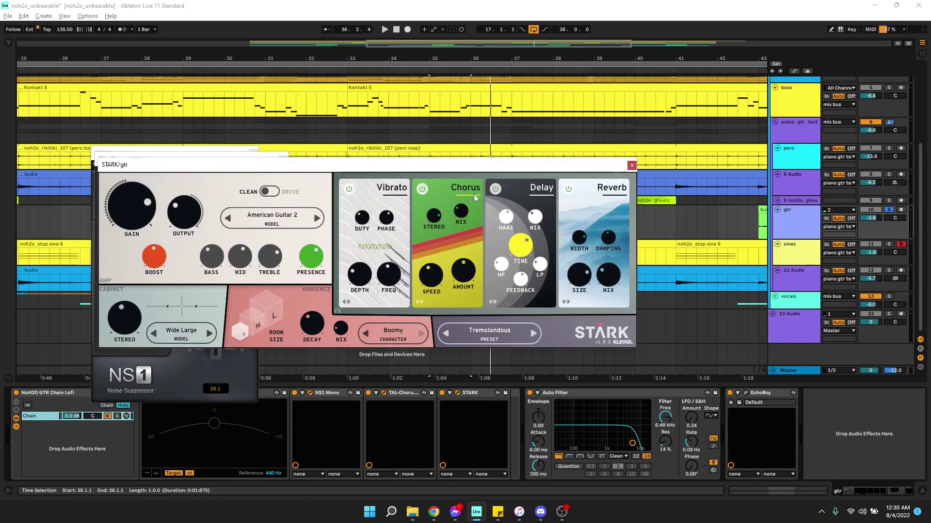
pyautogui.click(632, 165)
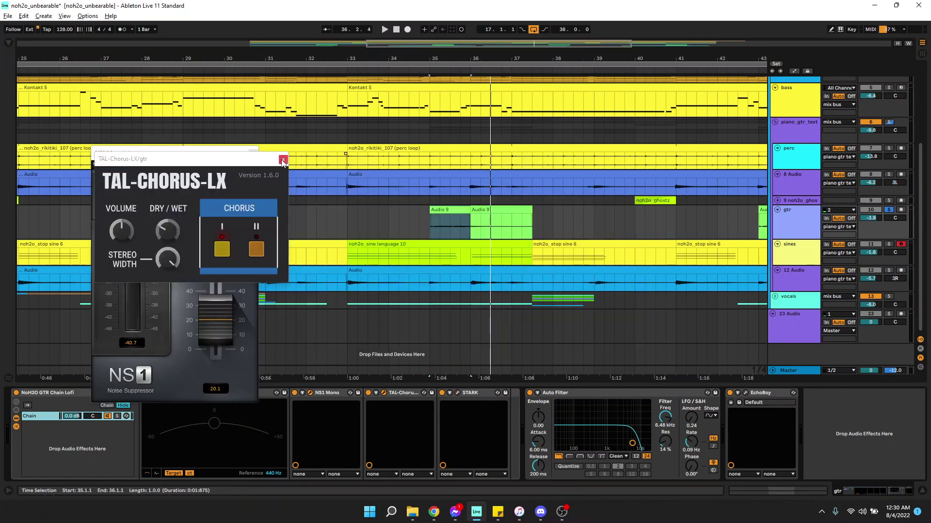
pyautogui.click(283, 160)
pyautogui.click(252, 152)
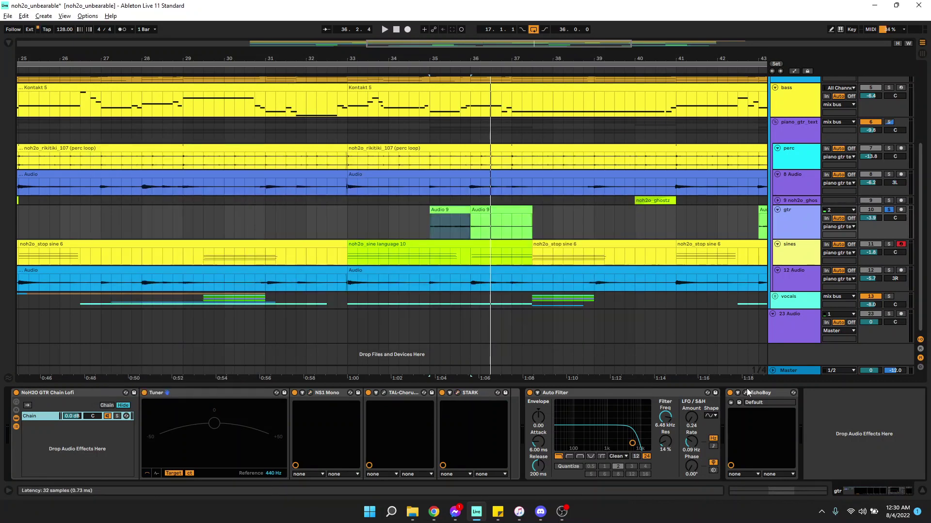
# - Set the gtr track's Auto Filter frequency to 6.34 kHz and audition the processed clips from bar 35
pyautogui.moveTo(668, 420); pyautogui.dragTo(668, 418)
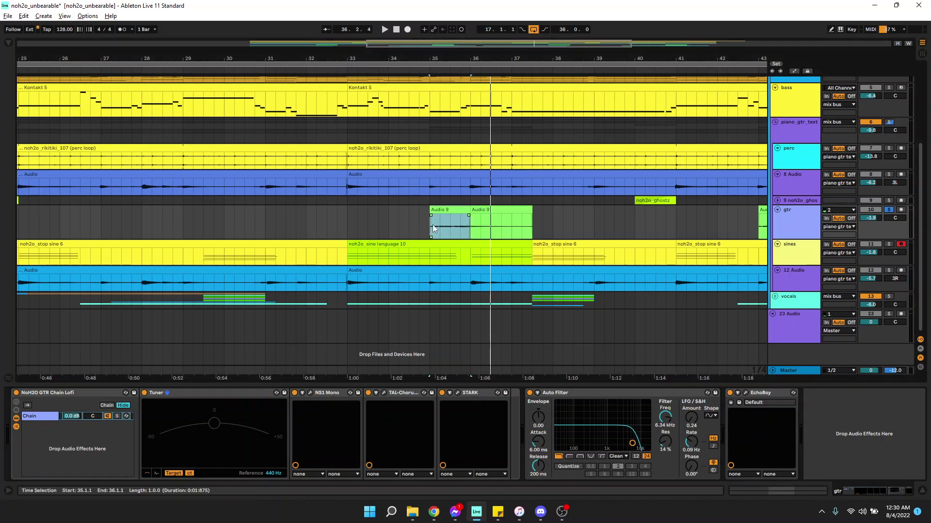
pyautogui.press('space')
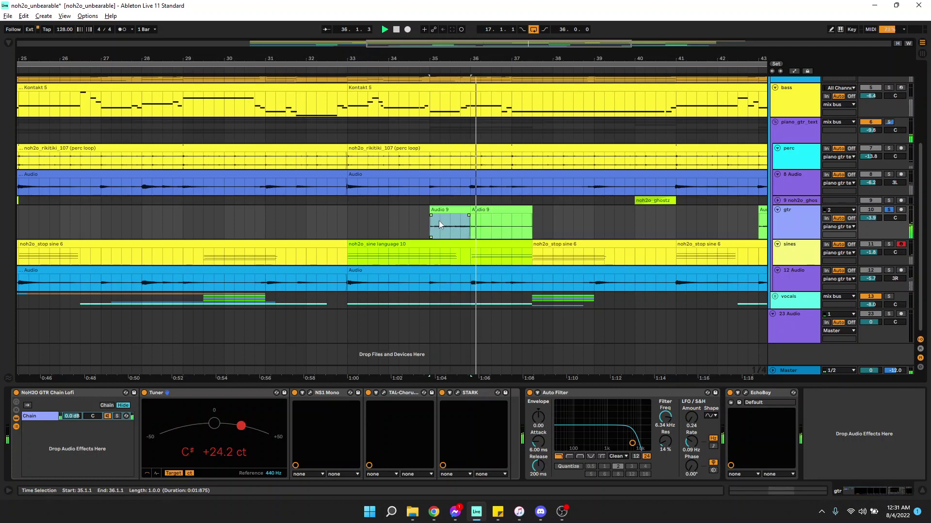
pyautogui.press('space')
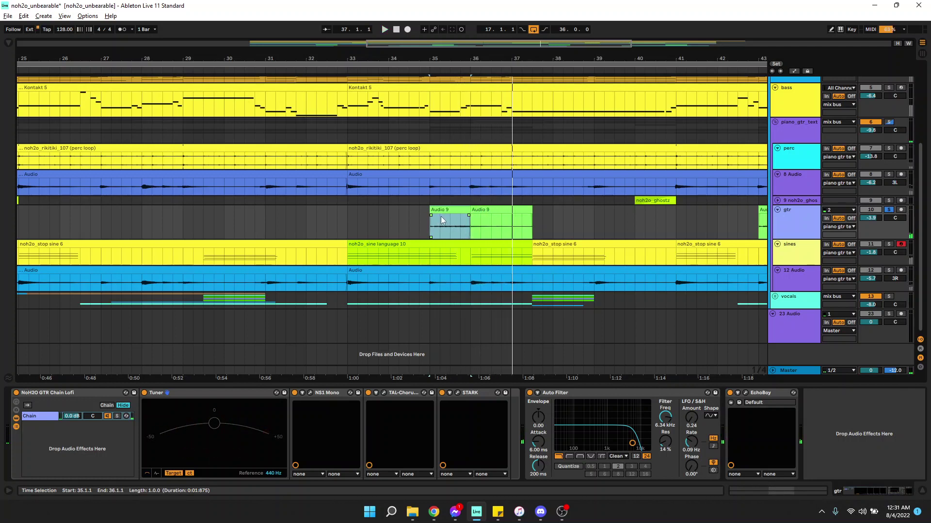
# - Unsolo the gtr track and play the arrangement from bar 33 to hear the guitar in context
pyautogui.click(429, 228)
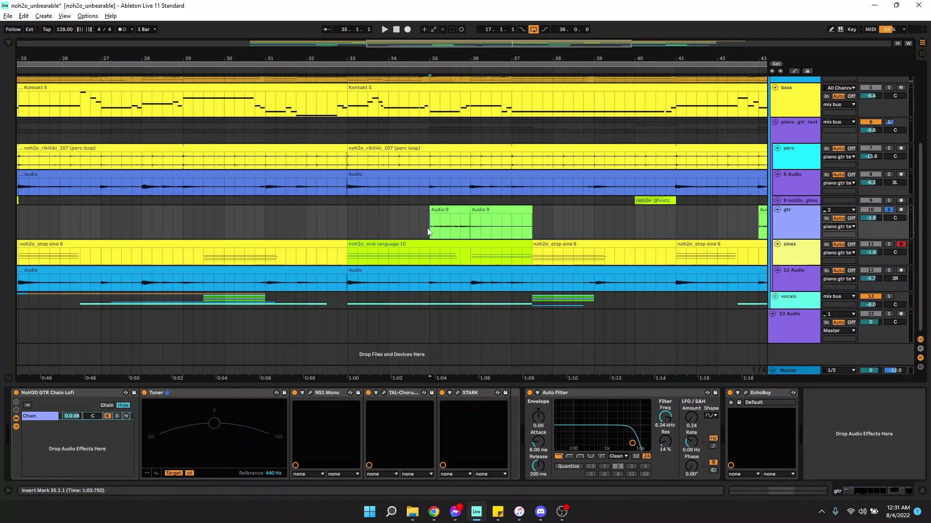
pyautogui.hotkey('ctrl', 'a')
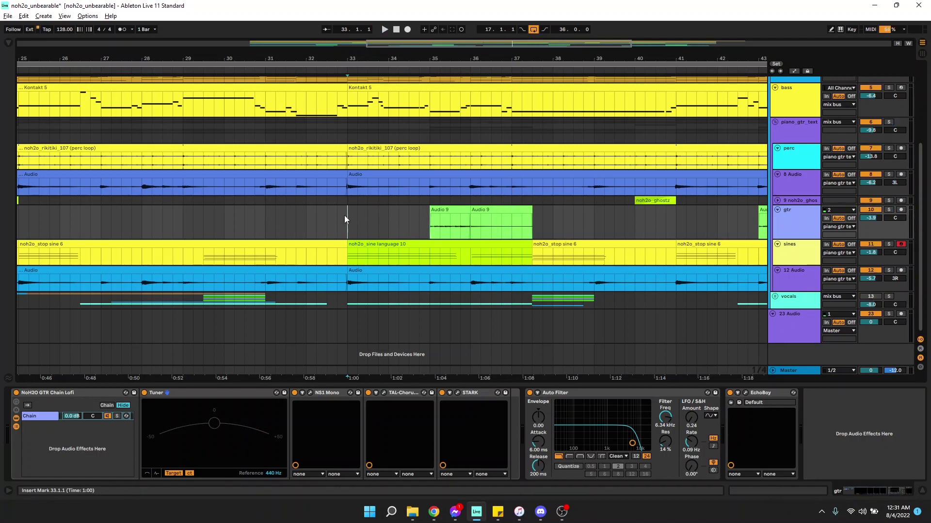
pyautogui.press('space')
pyautogui.hscroll(-4, 509, 221)
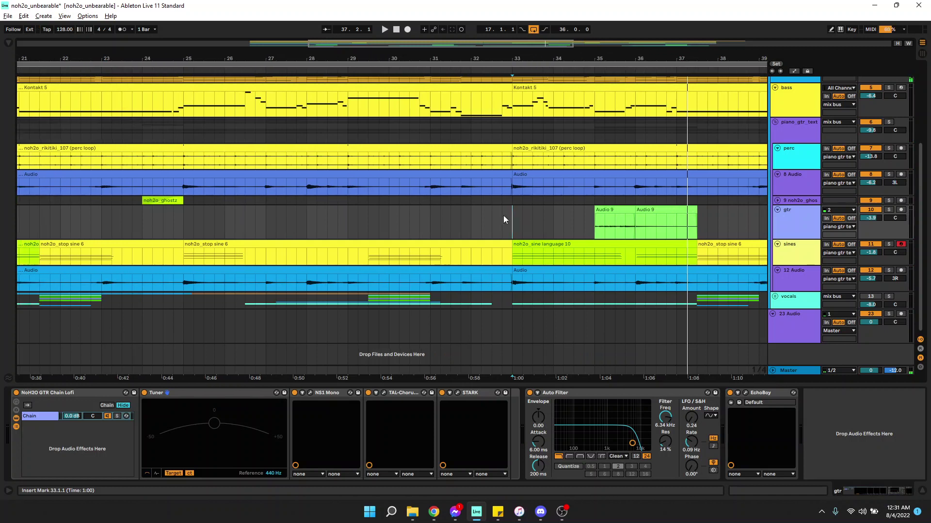
# - Fold the gtr track and look over the remaining tracks from bar 17
pyautogui.click(776, 210)
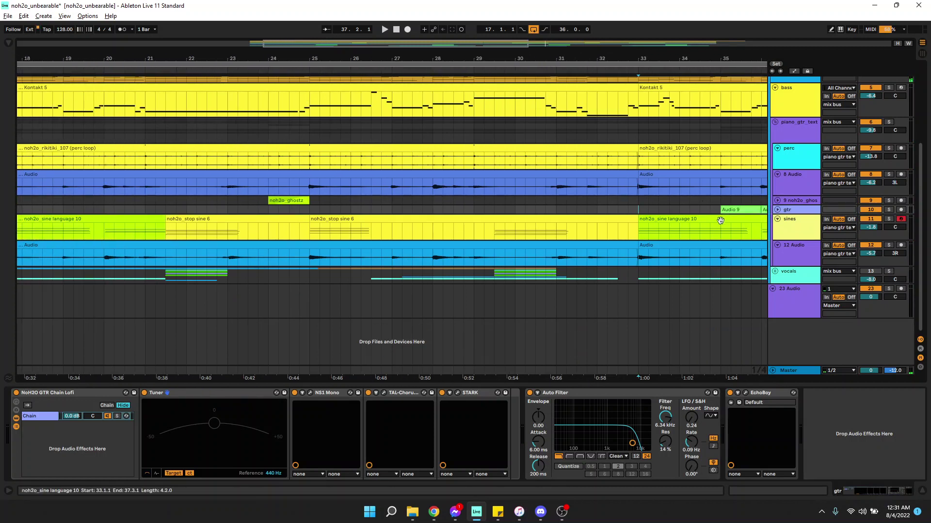
pyautogui.hscroll(-4, 590, 226)
pyautogui.hscroll(-2, 589, 232)
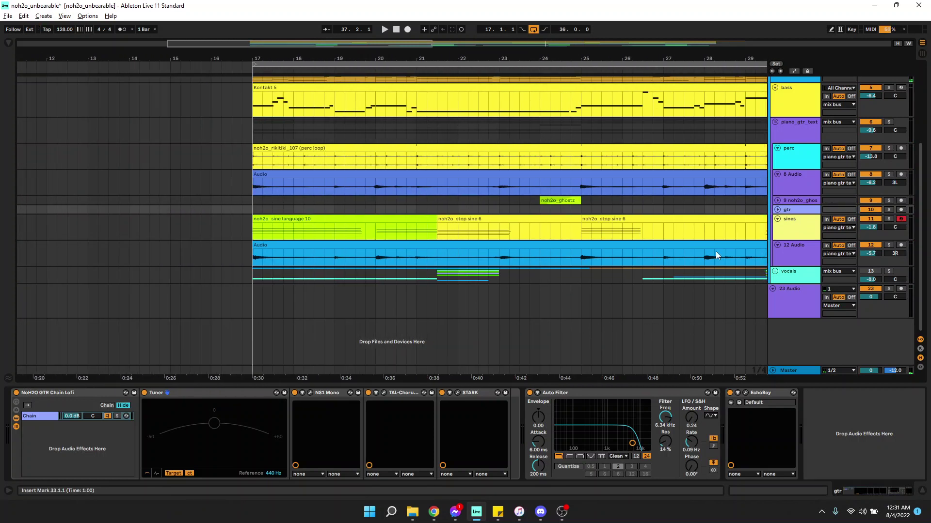
pyautogui.scroll(5, 447, 273)
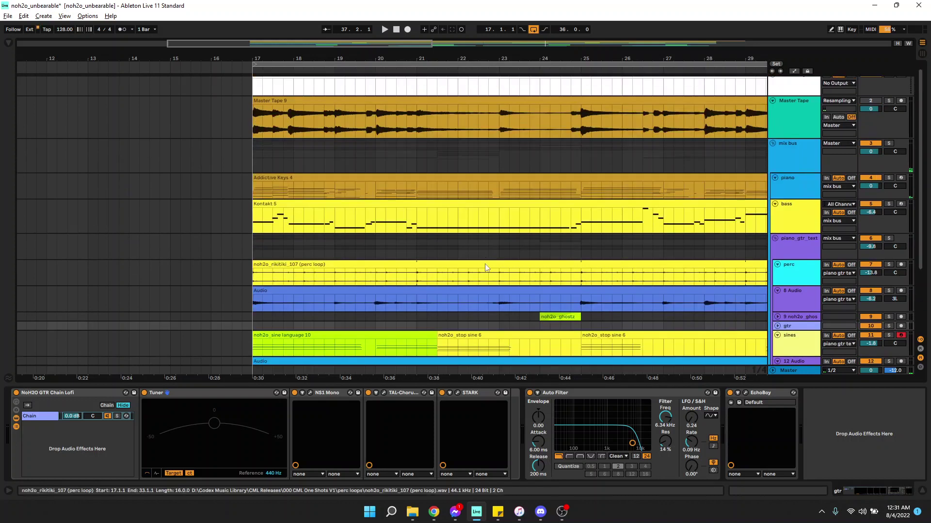
pyautogui.scroll(-3, 485, 262)
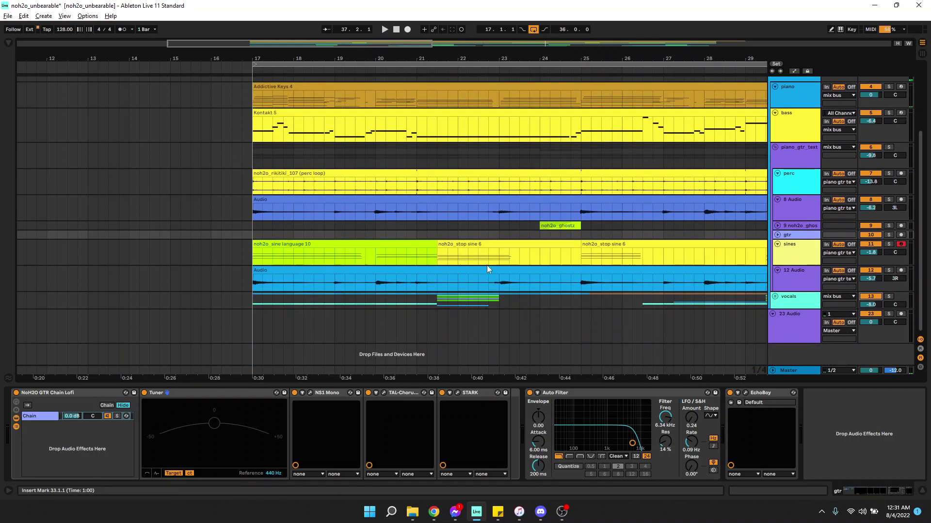
# - Unfold and solo the vocals group, and hide the device chain
pyautogui.click(775, 296)
pyautogui.scroll(-3, 866, 299)
pyautogui.scroll(-10, 548, 279)
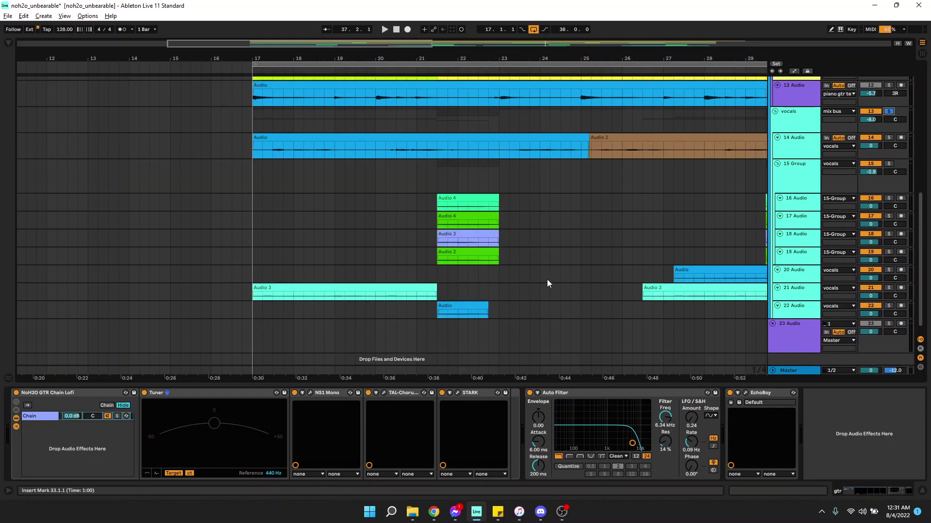
pyautogui.hotkey('ctrl', 'alt', 'l')
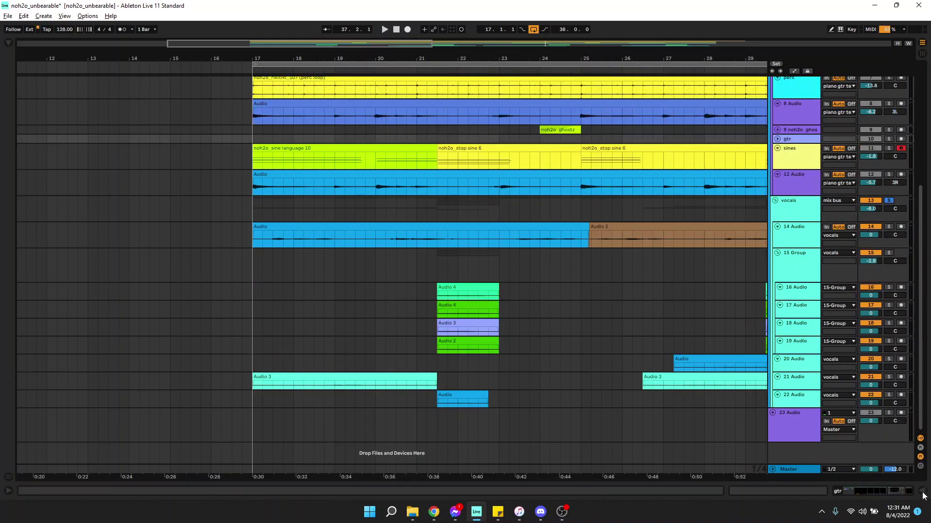
# - Play the soloed vocals group from bar 17 and follow its layered clips through the arrangement
pyautogui.click(250, 240)
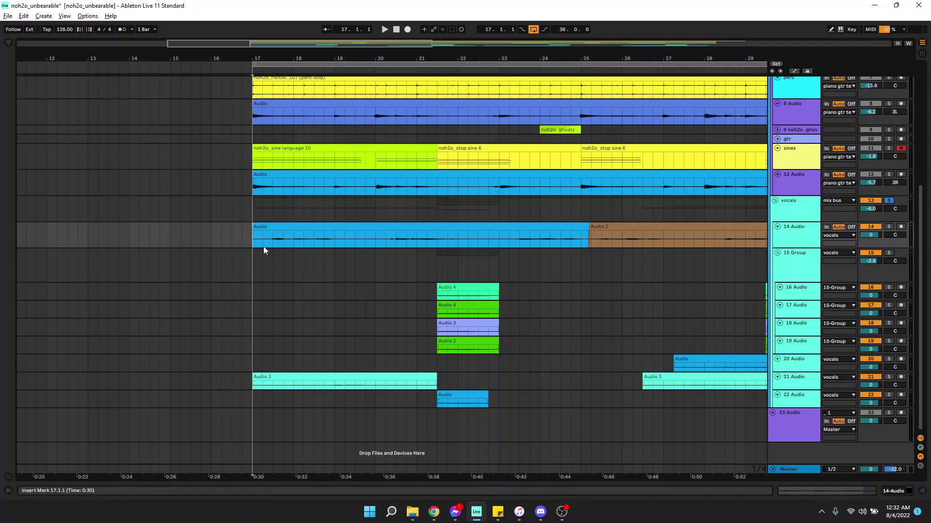
pyautogui.press('space')
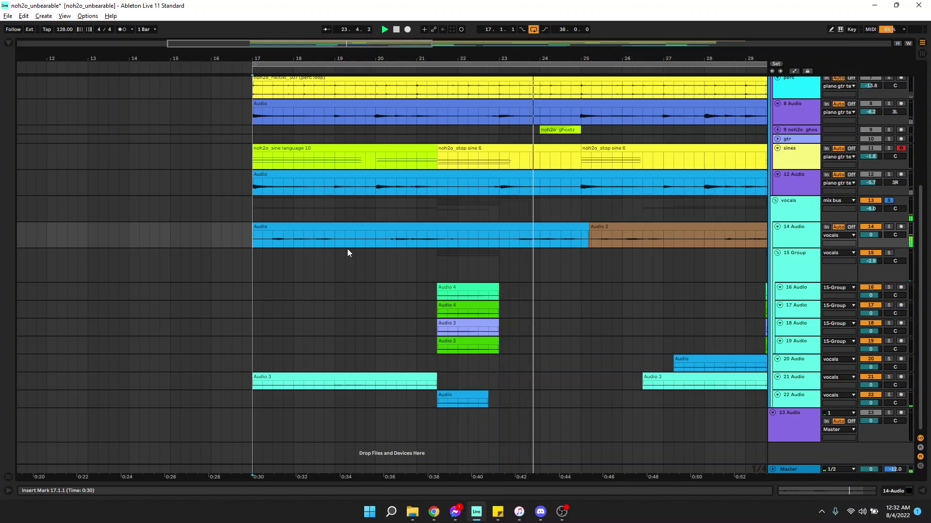
pyautogui.hscroll(3, 347, 254)
pyautogui.hscroll(3, 347, 253)
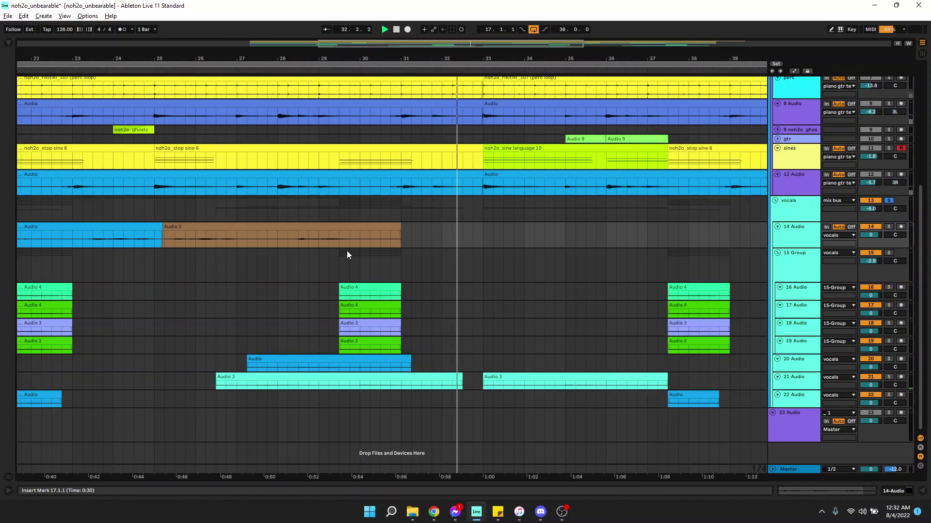
# - Stop playback, bring back the device chain and examine the Waves Tune Real-Time settings on the 14 Audio vocal track
pyautogui.hscroll(-10, 345, 255)
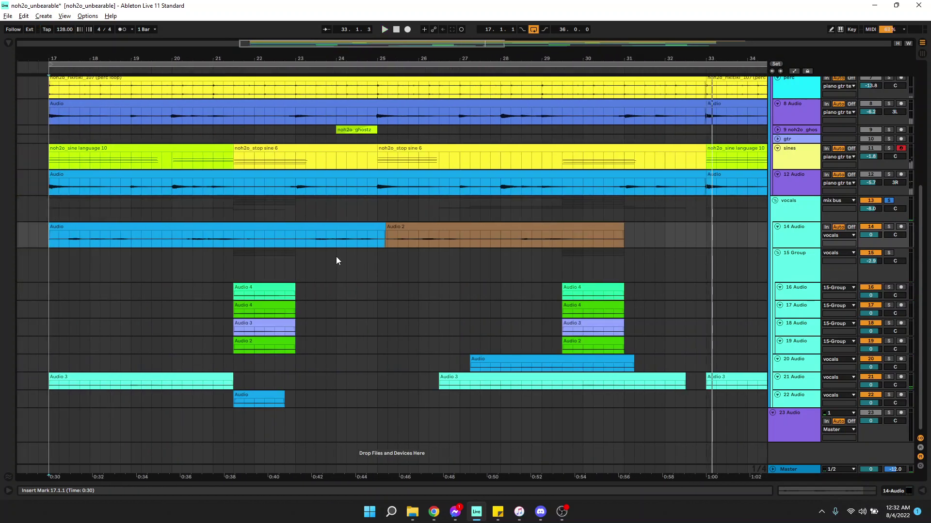
pyautogui.press('space')
pyautogui.hotkey('ctrl', 'alt', 'l')
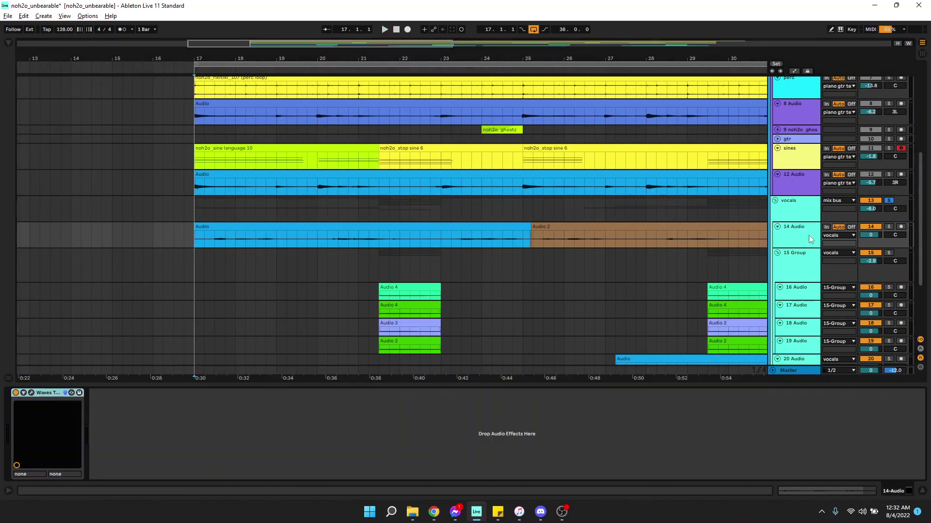
pyautogui.click(31, 392)
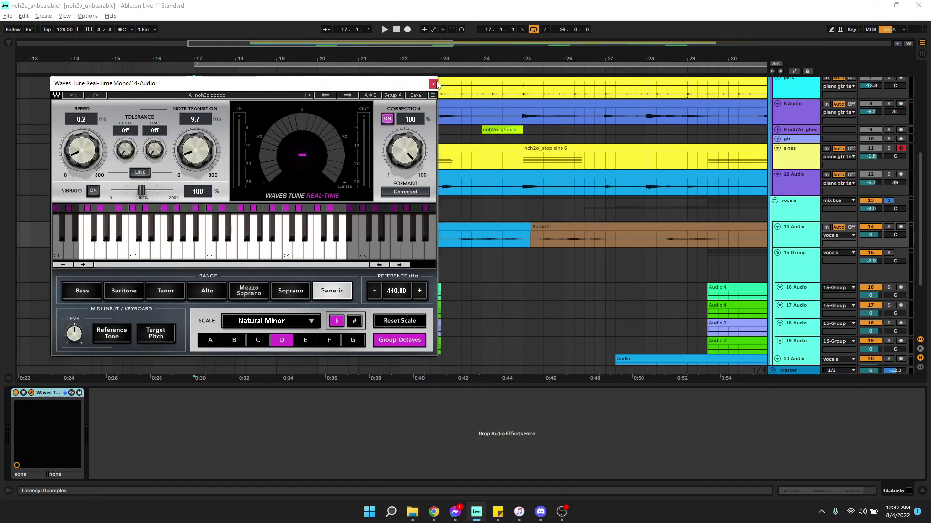
pyautogui.click(434, 85)
# - Examine the effects on the 15 Group harmony vocals, opening ValhallaPlate to view its reverb settings
pyautogui.scroll(-2, 727, 256)
pyautogui.click(805, 219)
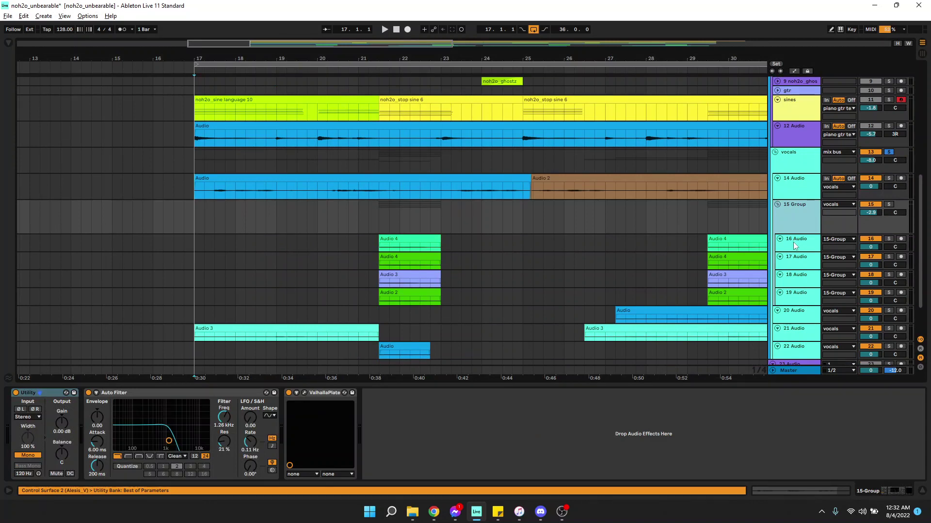
pyautogui.click(795, 246)
pyautogui.scroll(-2, 376, 303)
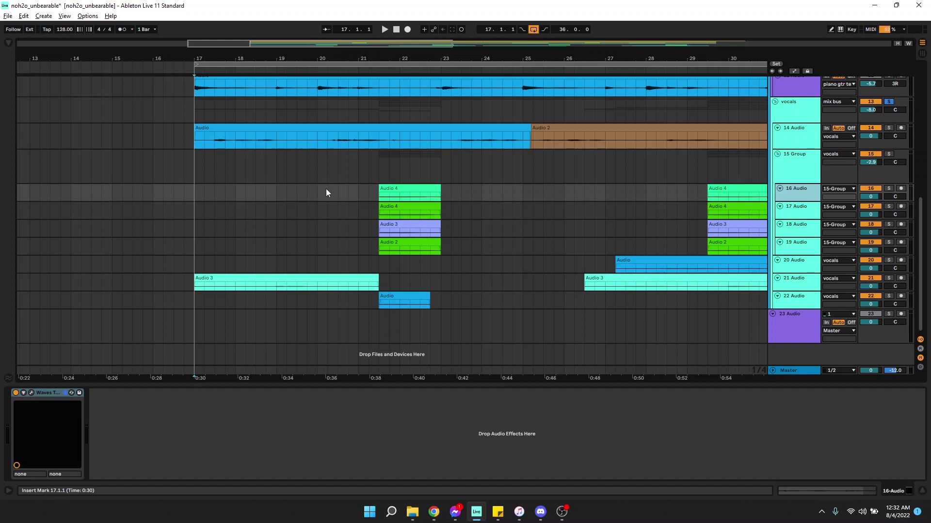
pyautogui.click(797, 175)
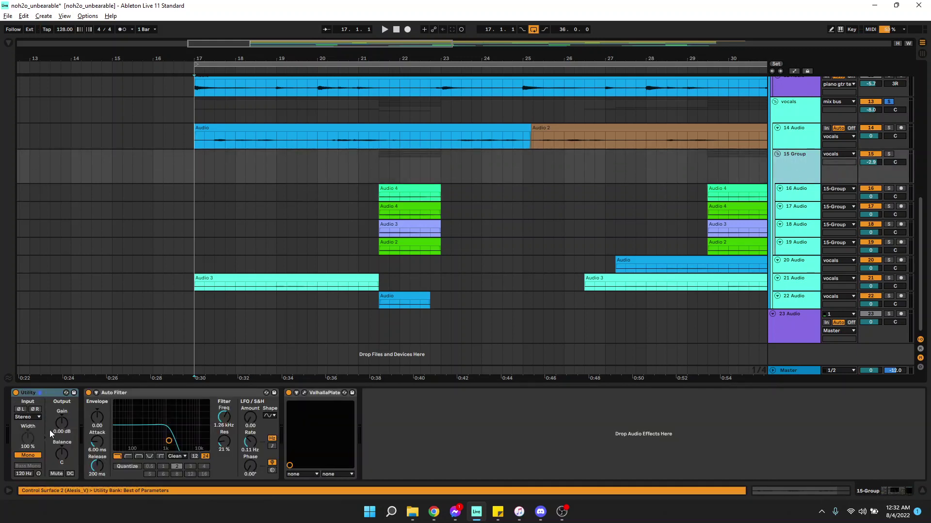
pyautogui.click(304, 393)
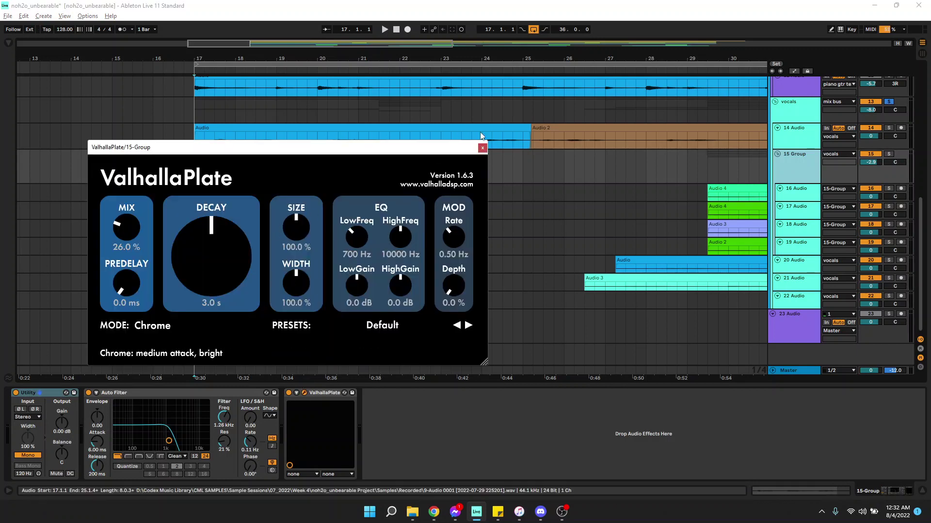
pyautogui.click(483, 148)
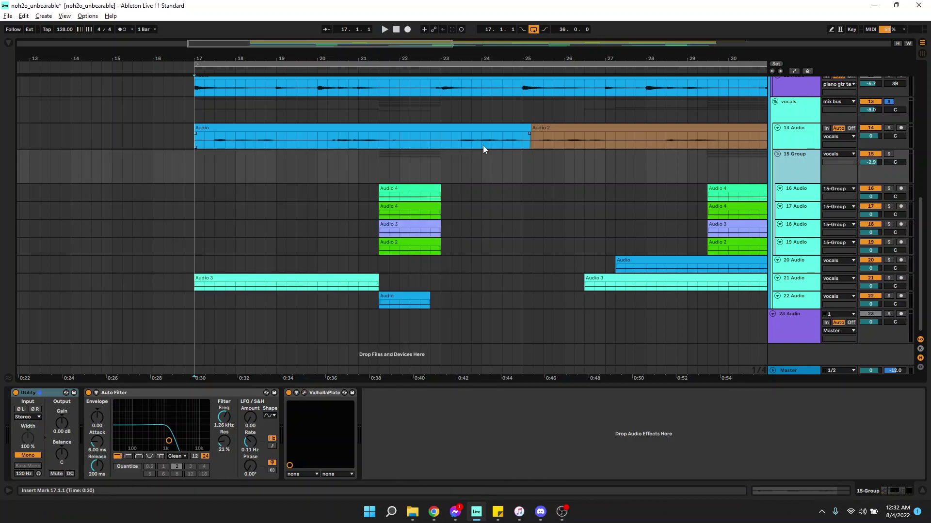
pyautogui.click(305, 393)
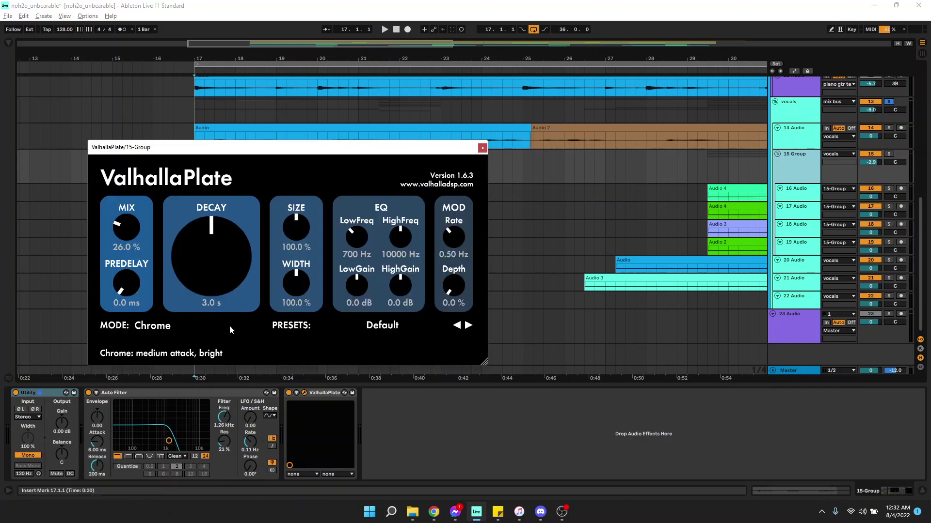
pyautogui.click(483, 148)
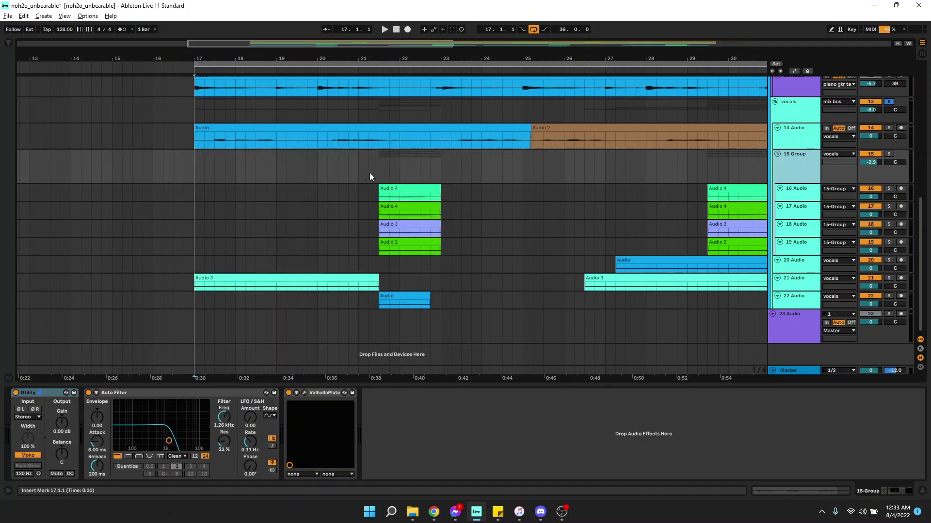
# - Examine the FabFilter Pro-Q 3 and ValhallaPlate settings on the vocals group
pyautogui.click(204, 137)
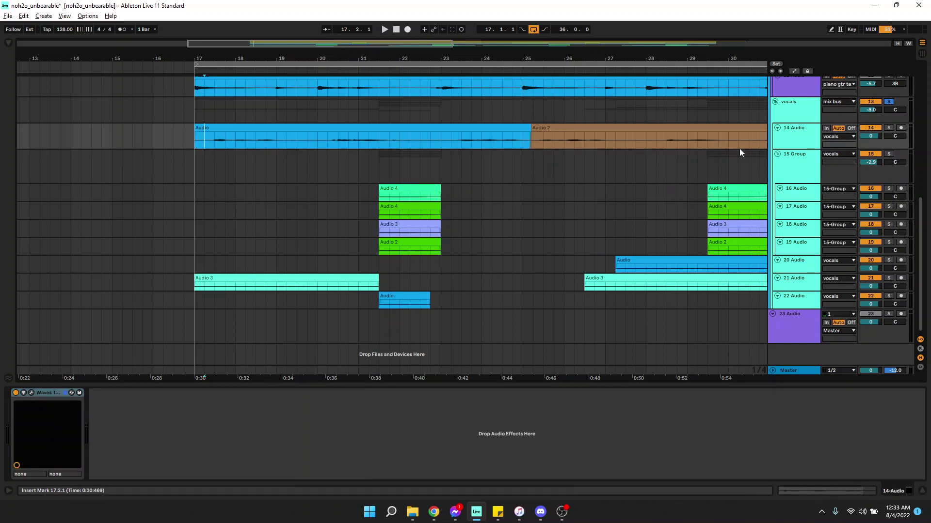
pyautogui.click(810, 116)
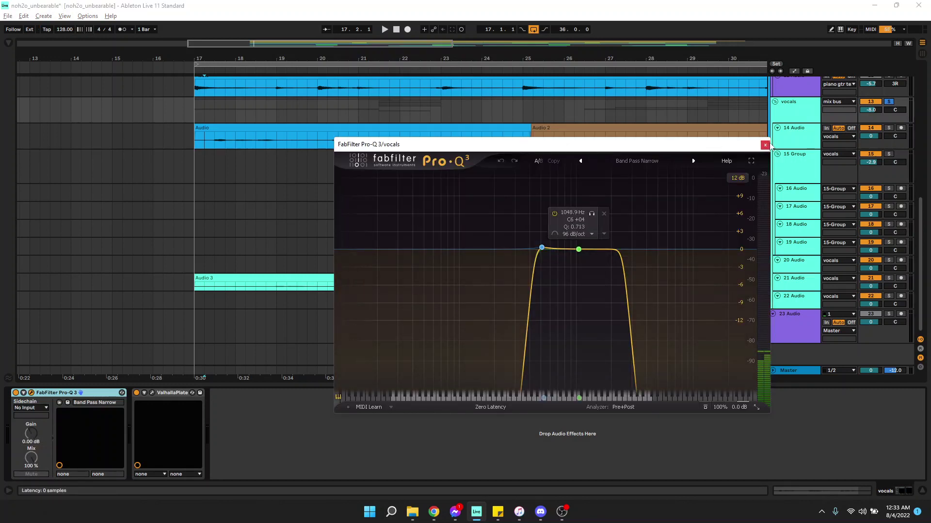
pyautogui.click(764, 144)
pyautogui.click(151, 393)
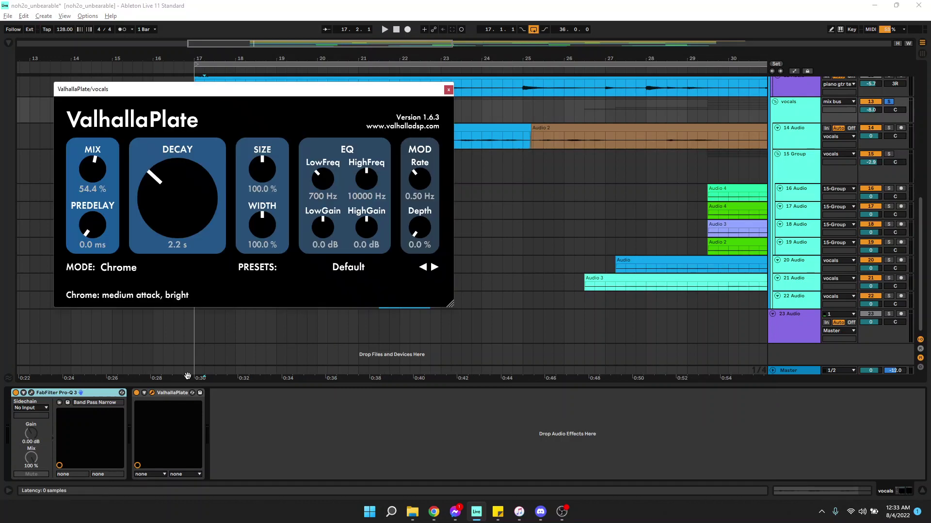
pyautogui.click(448, 90)
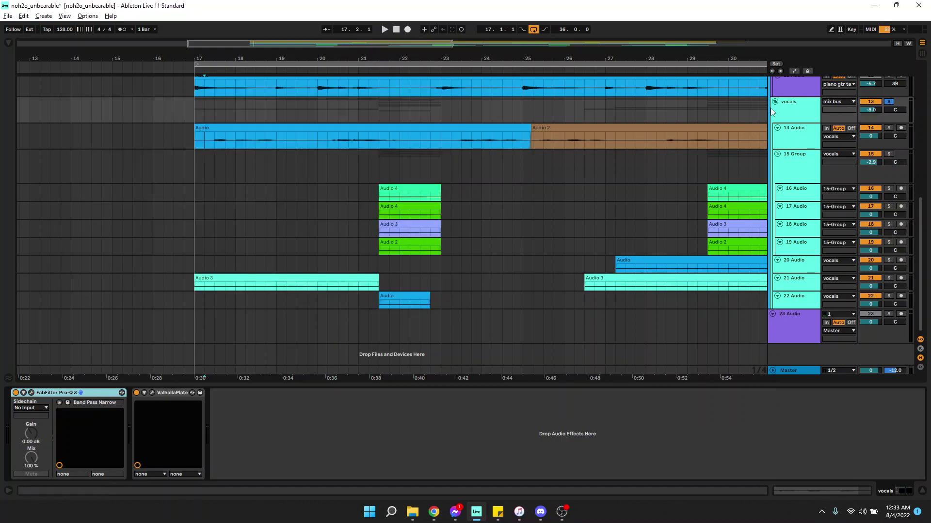
# - Compare the device chains of the 20, 21 and 22 Audio vocal tracks
pyautogui.click(188, 289)
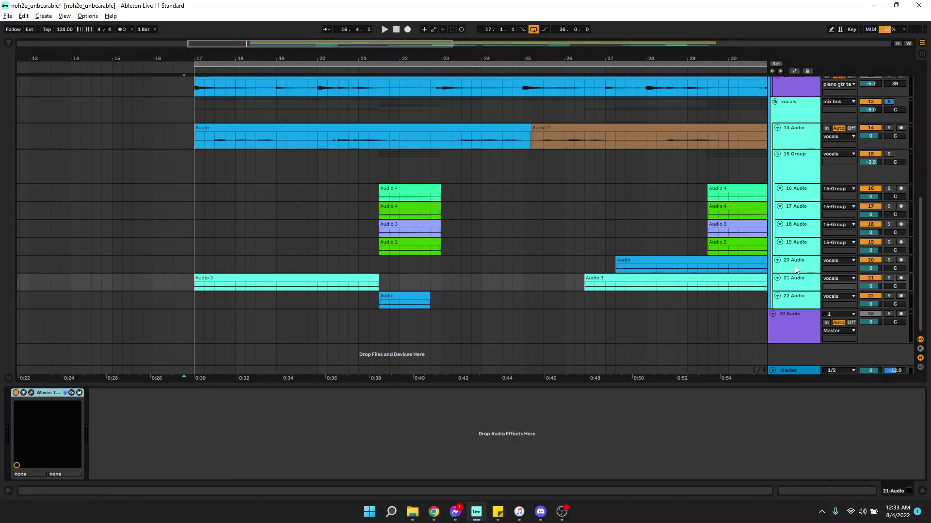
pyautogui.click(795, 299)
pyautogui.click(792, 280)
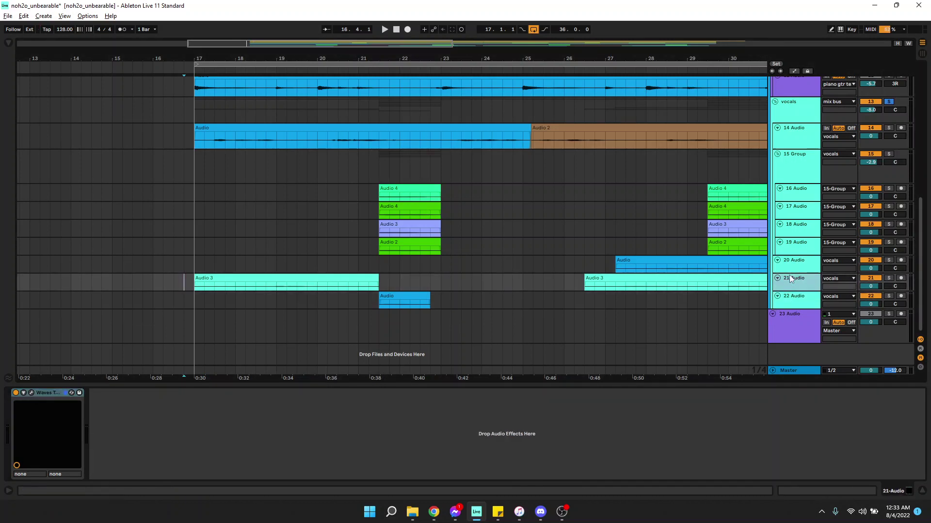
pyautogui.click(792, 298)
pyautogui.click(790, 264)
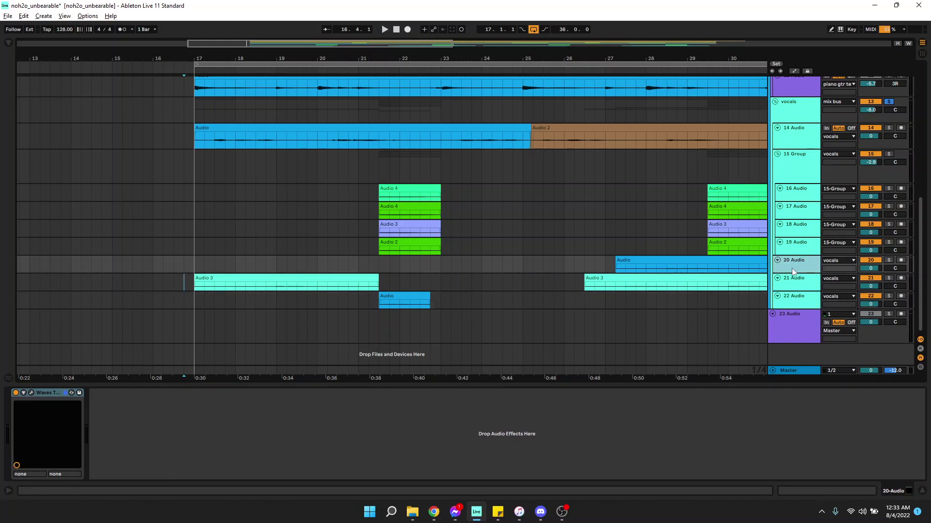
pyautogui.click(790, 281)
pyautogui.click(790, 299)
# - View ValhallaDelay on the 22 Audio track and play that track soloed from bar 21.3
pyautogui.click(377, 302)
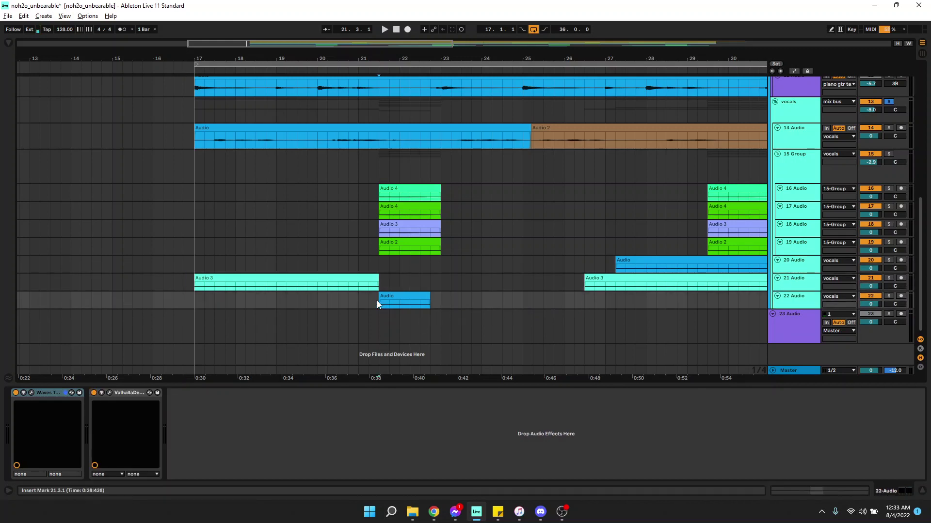
pyautogui.click(109, 393)
pyautogui.press('space')
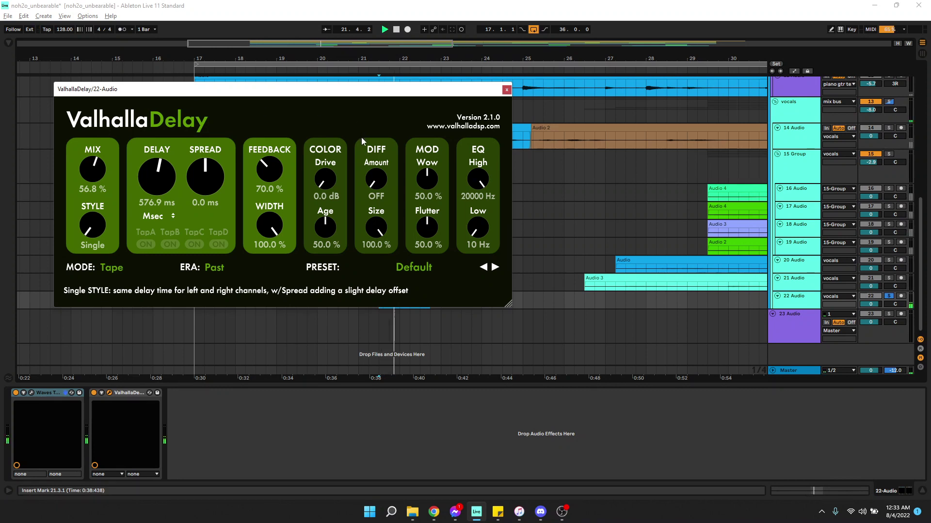
pyautogui.click(507, 90)
pyautogui.hscroll(3, 367, 238)
pyautogui.press('space')
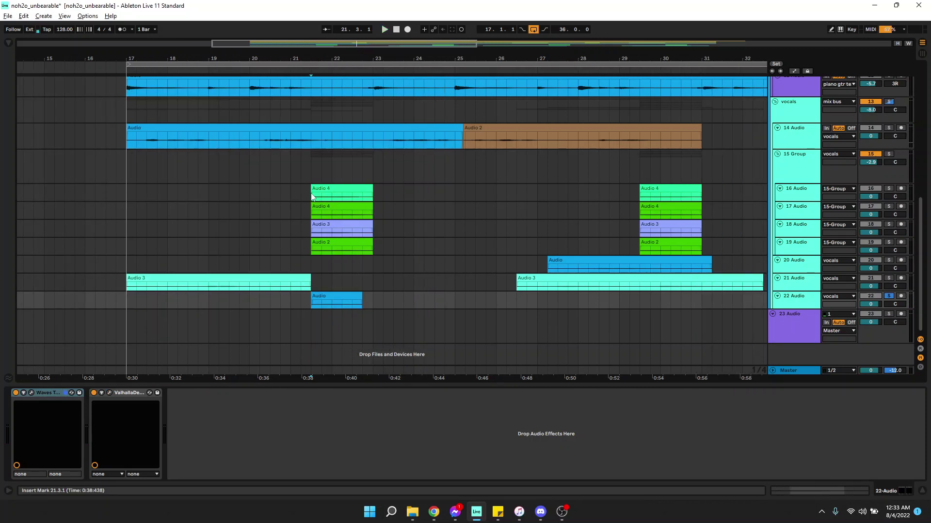
# - Check the device chains of the harmony vocal tracks inside 15 Group, leaving their lanes unfolded
pyautogui.click(799, 193)
pyautogui.press('u')
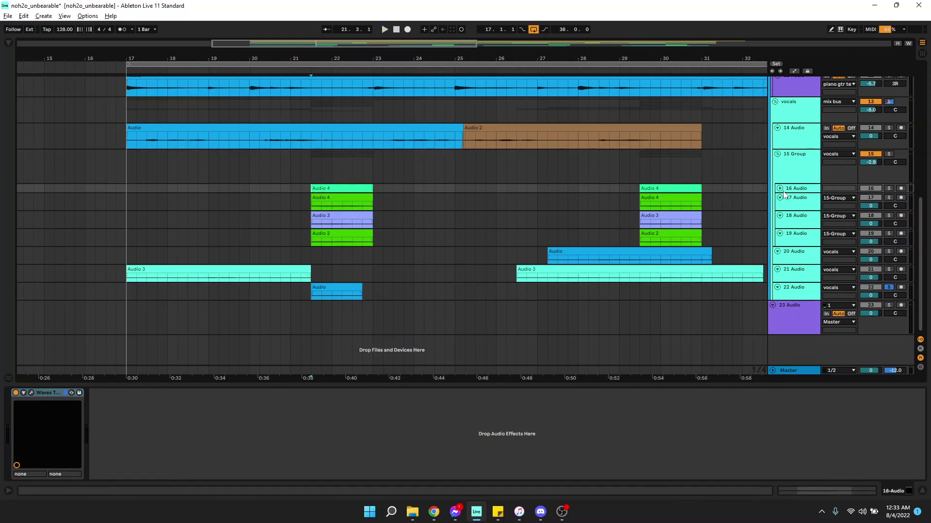
pyautogui.press('u')
pyautogui.click(796, 210)
pyautogui.click(796, 251)
pyautogui.click(790, 229)
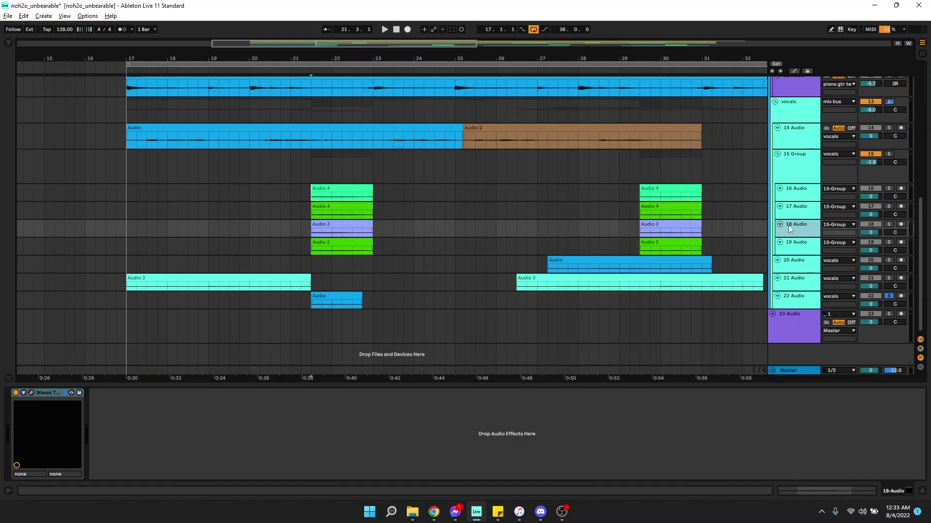
pyautogui.click(806, 194)
# - Return to the 15 Group effects and review the group's ValhallaPlate settings again
pyautogui.click(800, 173)
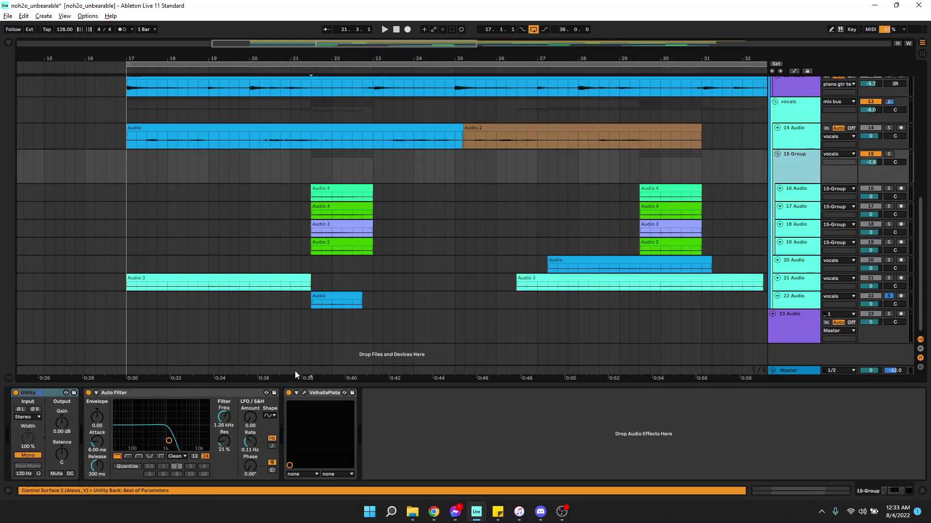
pyautogui.click(304, 394)
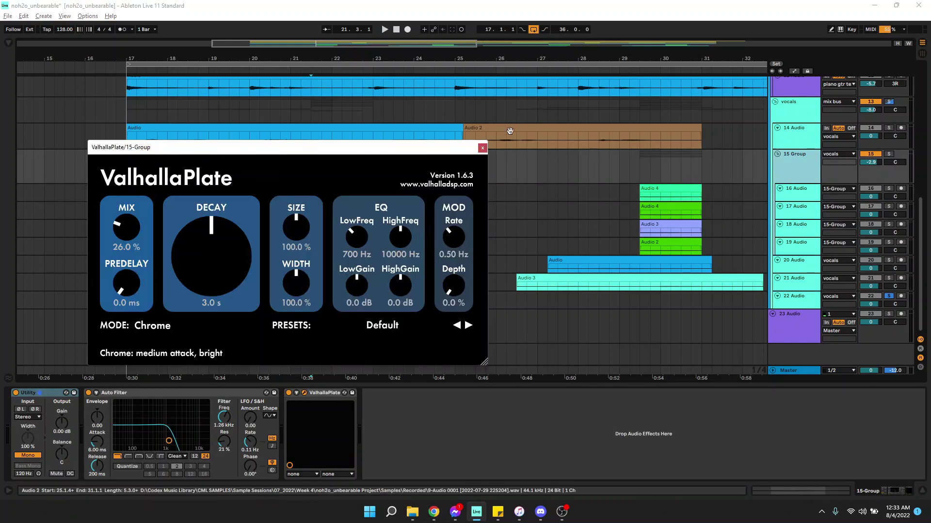
pyautogui.click(482, 148)
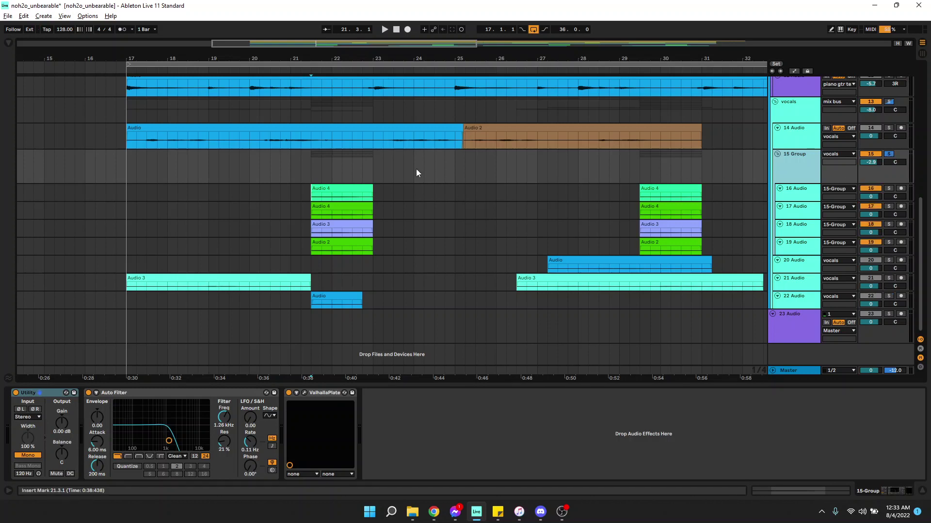
# - Play the soloed 15 Group harmonies from bars 21.3 and 29.3, and replay the first section while checking the Auto Filter
pyautogui.press('space')
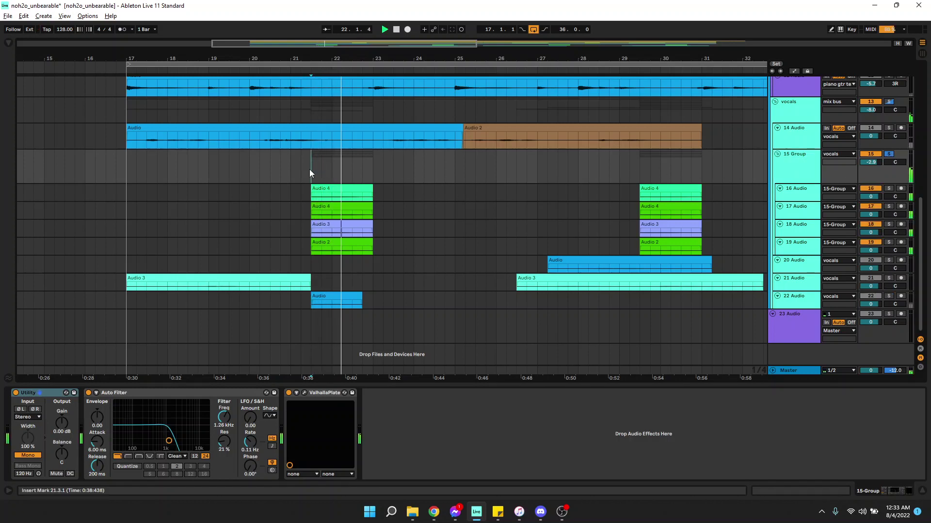
pyautogui.click(639, 170)
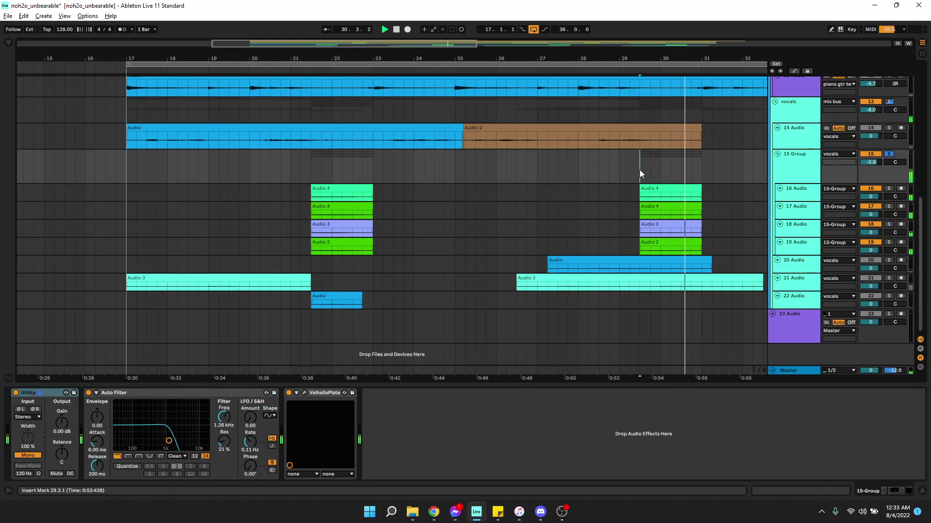
pyautogui.press('space')
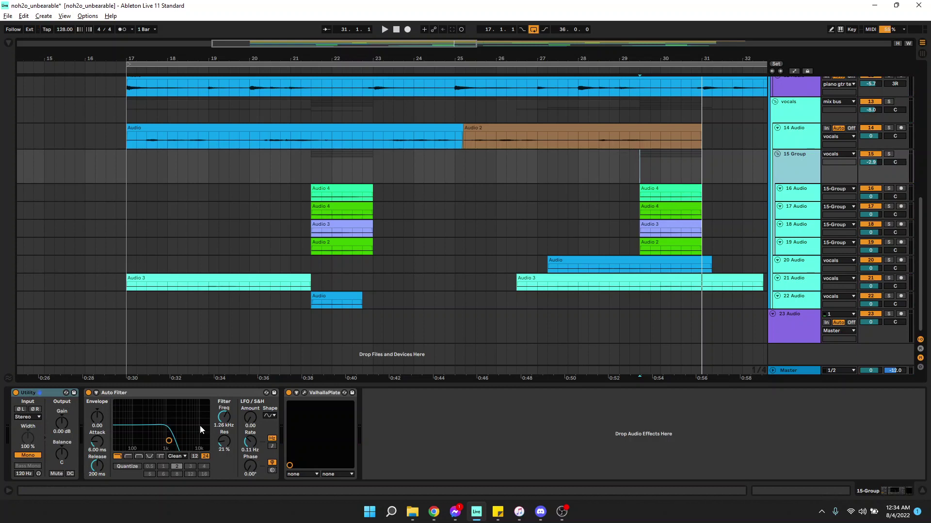
pyautogui.click(309, 176)
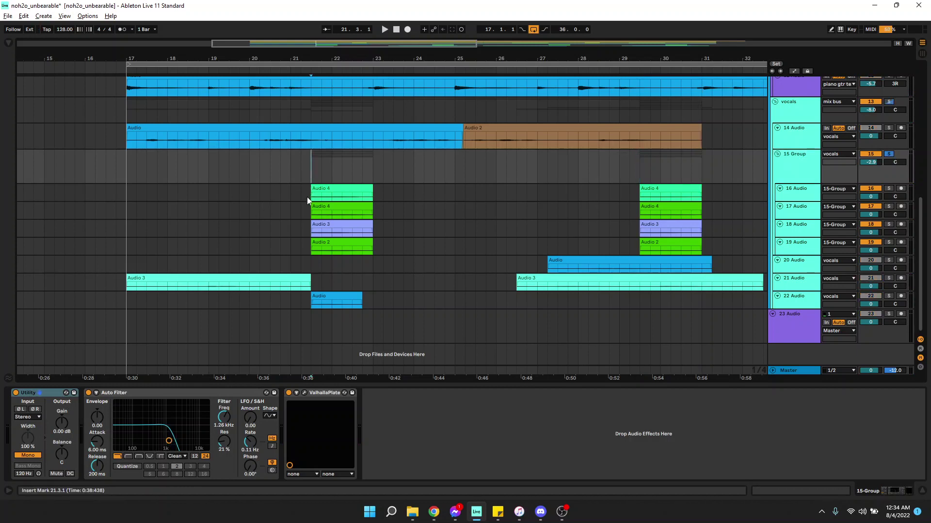
pyautogui.press('space')
pyautogui.moveTo(169, 441)
pyautogui.mouseDown()
pyautogui.moveTo(199, 443)
pyautogui.moveTo(169, 441)
pyautogui.mouseUp()
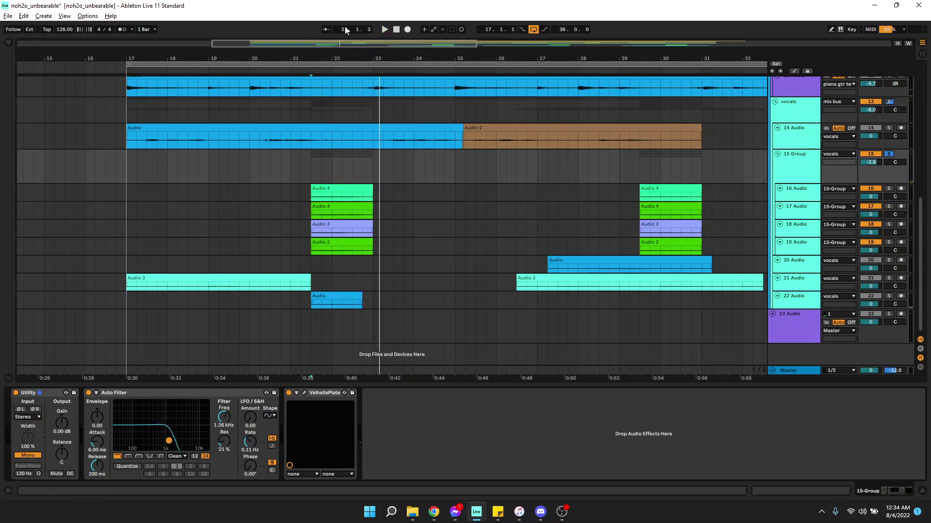
# - Recheck the device chains across the individual vocal tracks and 15 Group, ending on the vocals group's effects at bar 24
pyautogui.click(795, 136)
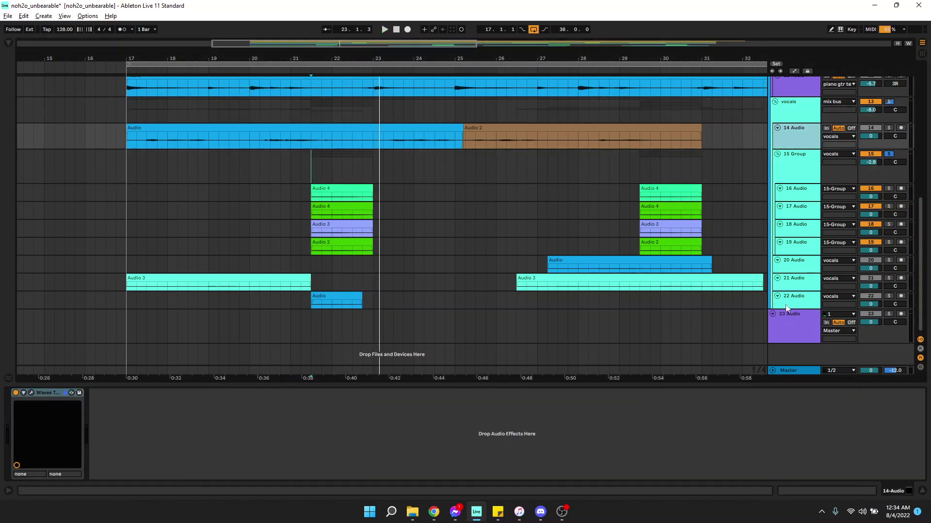
pyautogui.click(786, 303)
pyautogui.click(789, 283)
pyautogui.click(794, 248)
pyautogui.click(796, 233)
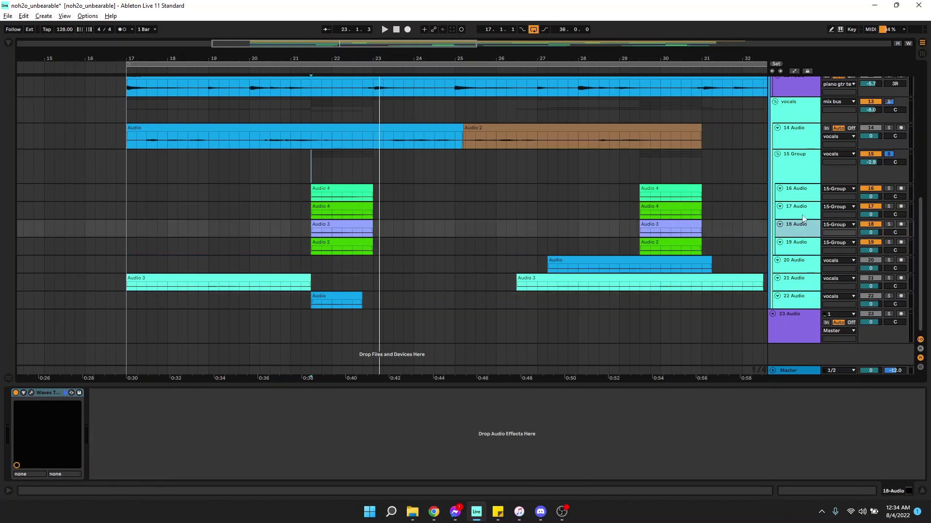
pyautogui.click(796, 165)
pyautogui.click(800, 201)
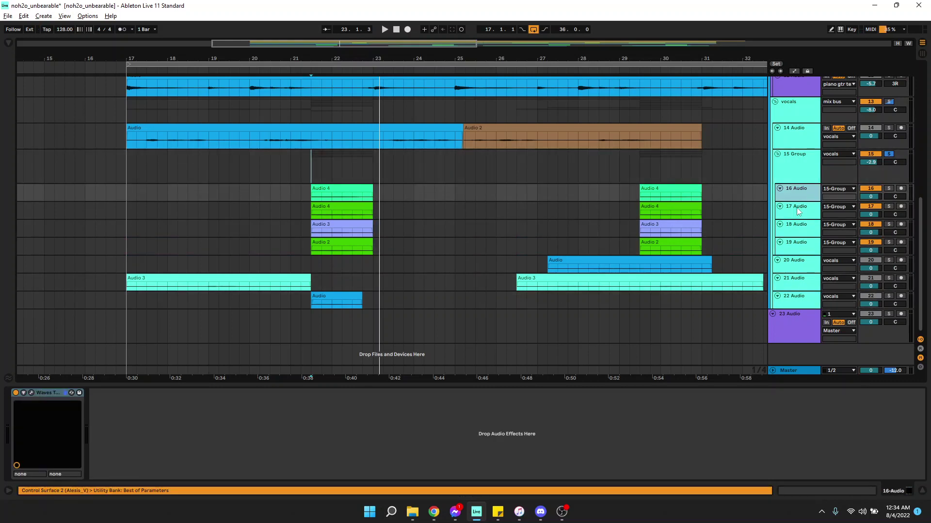
pyautogui.click(795, 211)
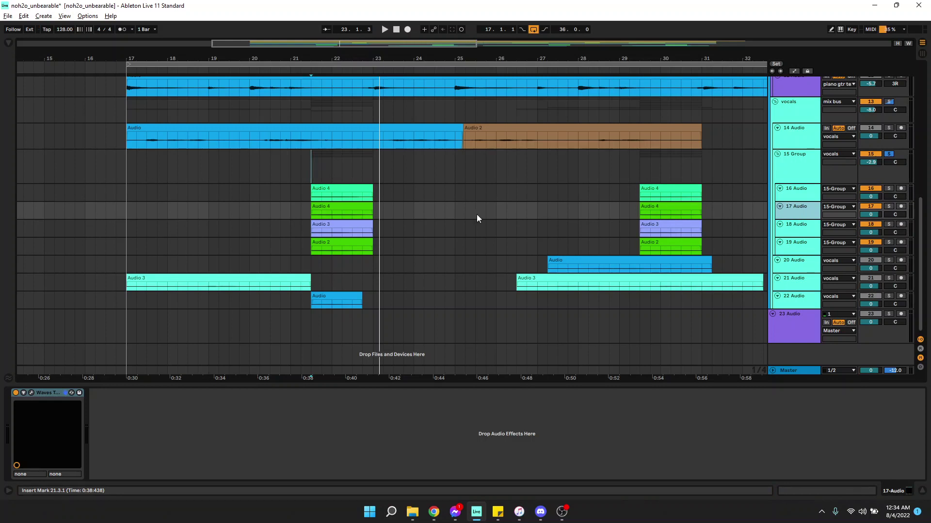
pyautogui.click(413, 117)
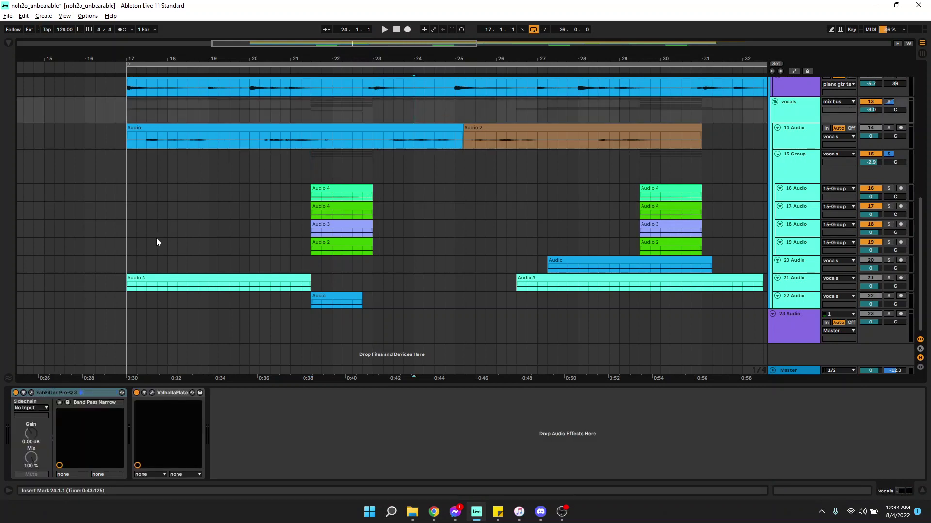
# - Survey the vocal clips over a wider stretch of the arrangement and fold the 15 Group harmony tracks
pyautogui.hscroll(5, 290, 234)
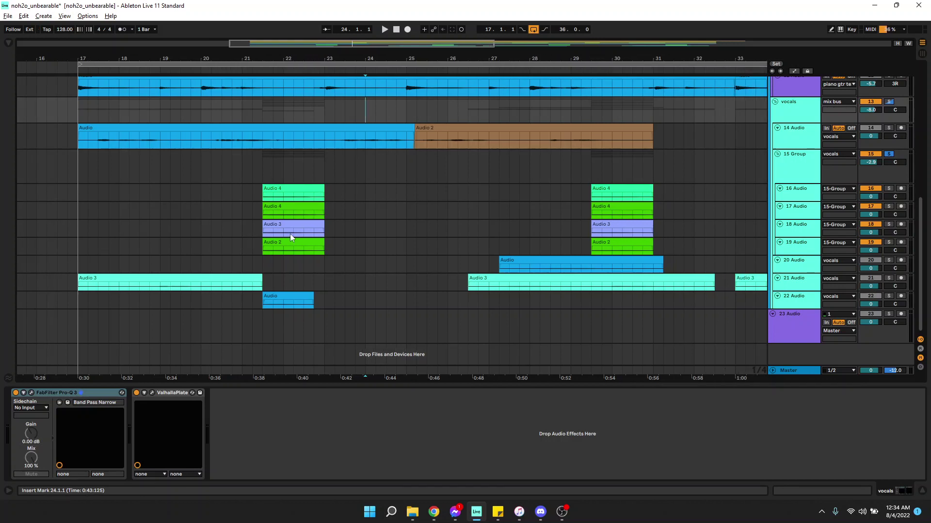
pyautogui.hscroll(-4, 290, 234)
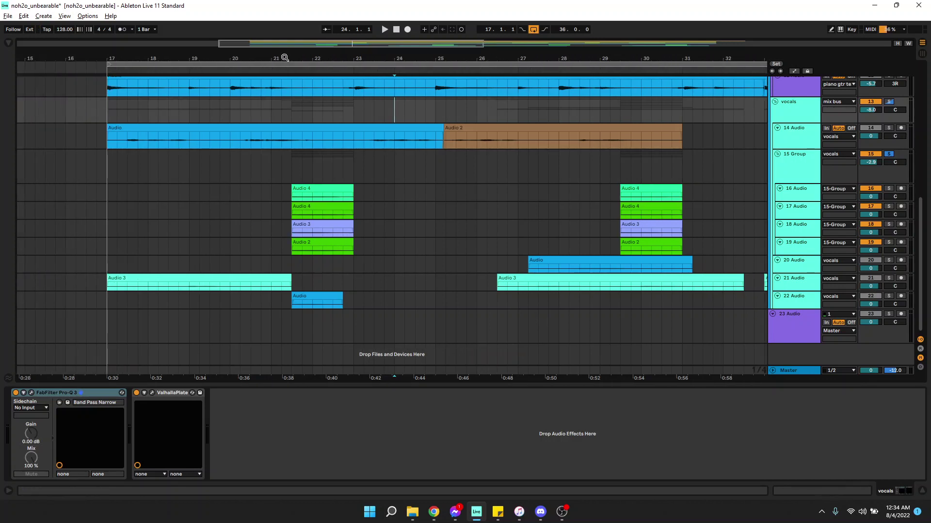
pyautogui.moveTo(285, 59); pyautogui.dragTo(318, 90)
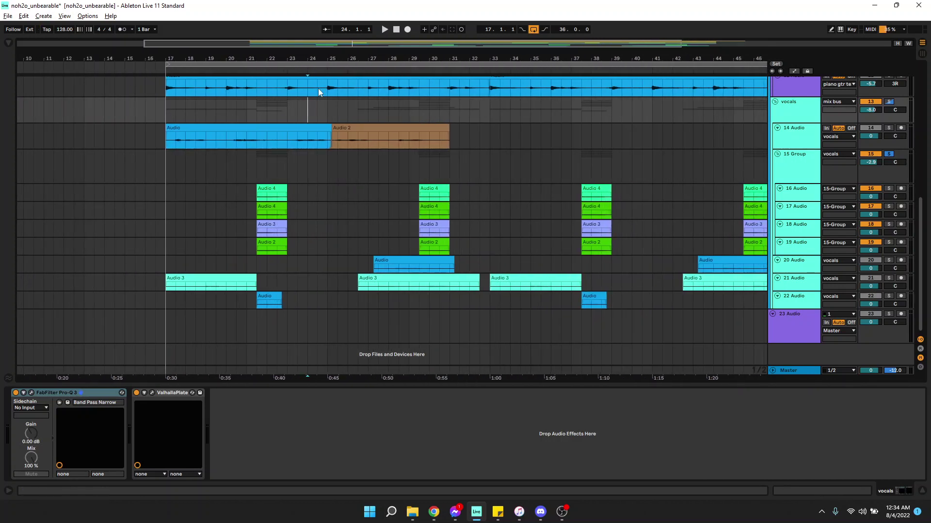
pyautogui.click(778, 155)
pyautogui.scroll(5, 432, 268)
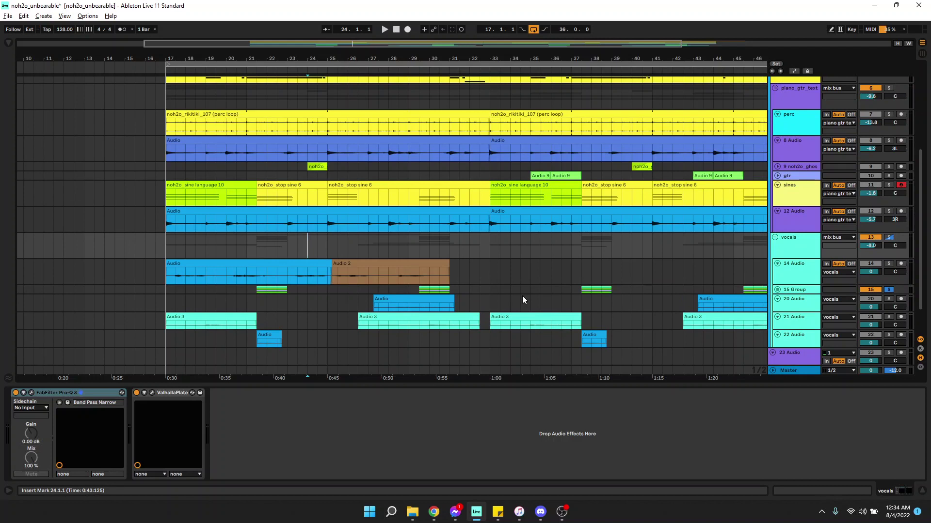
# - Check the 14 Audio track's effects at bar 25 and look over the full arrangement of vocal and instrument clips
pyautogui.scroll(-1, 522, 296)
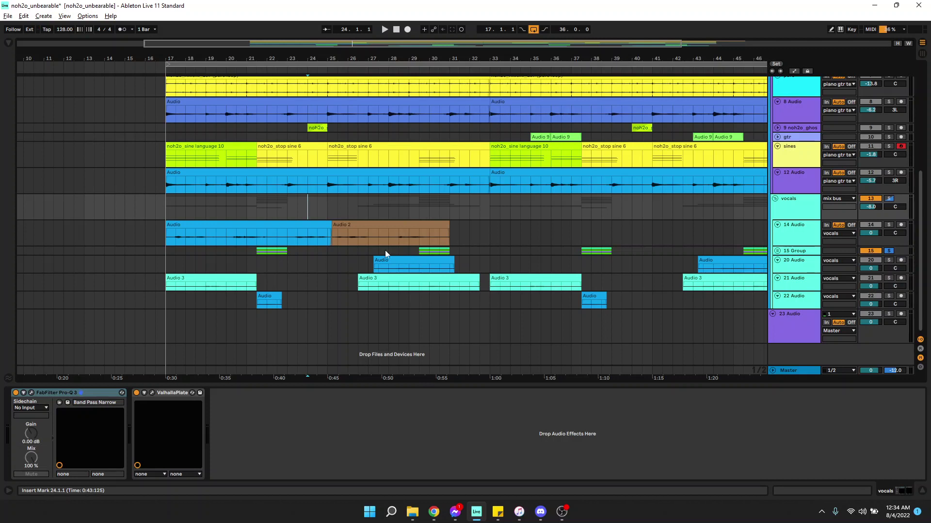
pyautogui.click(327, 239)
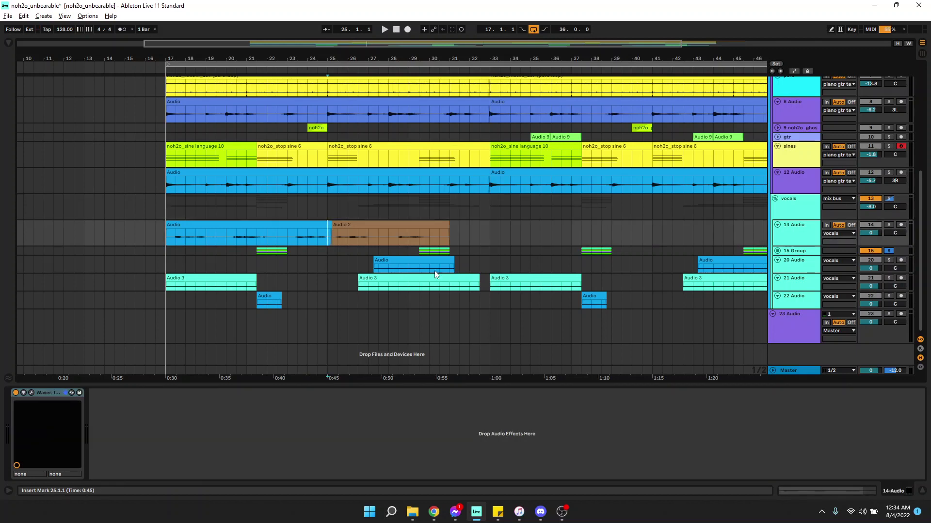
pyautogui.hscroll(5, 461, 237)
pyautogui.hscroll(-3, 470, 243)
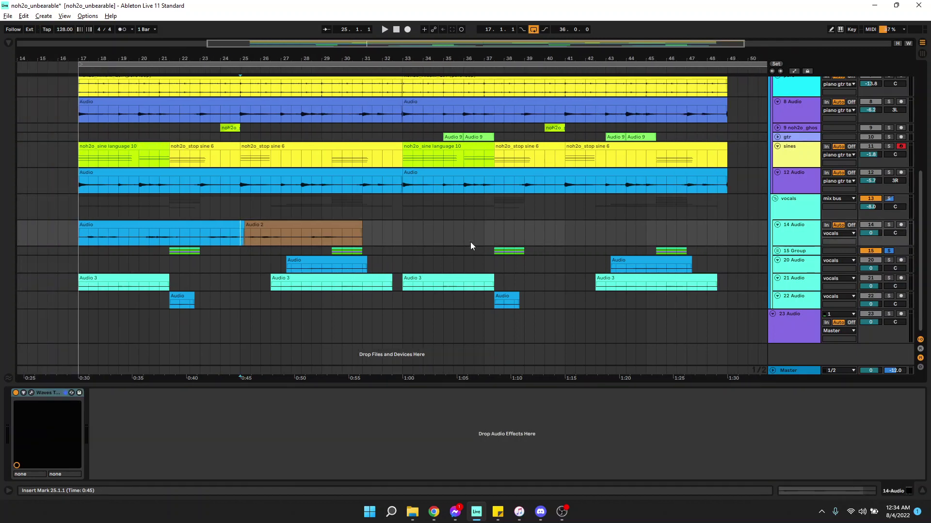
pyautogui.scroll(5, 470, 243)
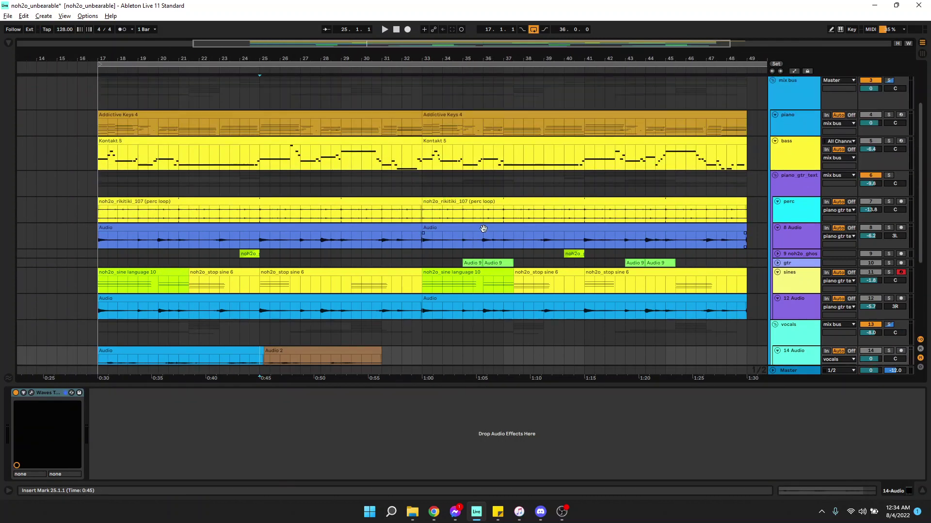
pyautogui.hscroll(-3, 475, 233)
pyautogui.scroll(-2, 465, 223)
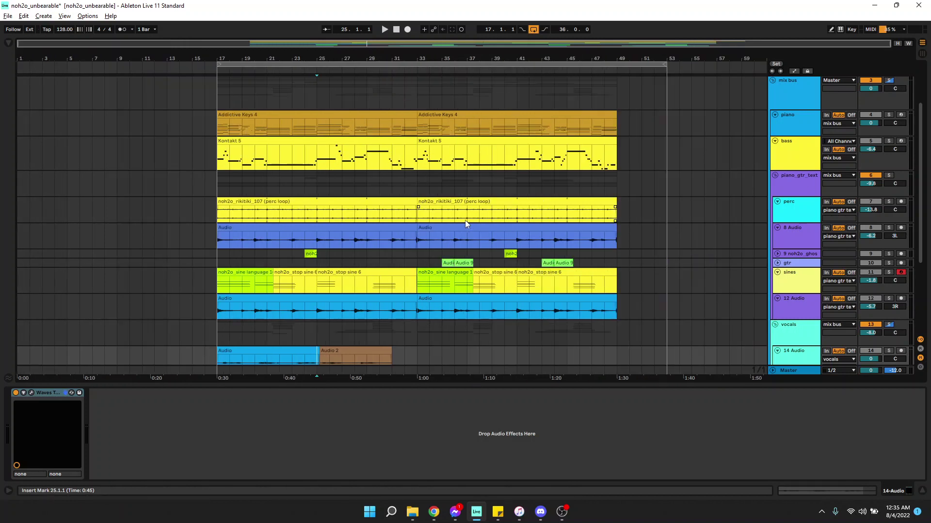
# - Display the mix bus device chain and open its soothe2, Ozone 9 Elements and Ghz Tone Control 3 windows together
pyautogui.click(216, 126)
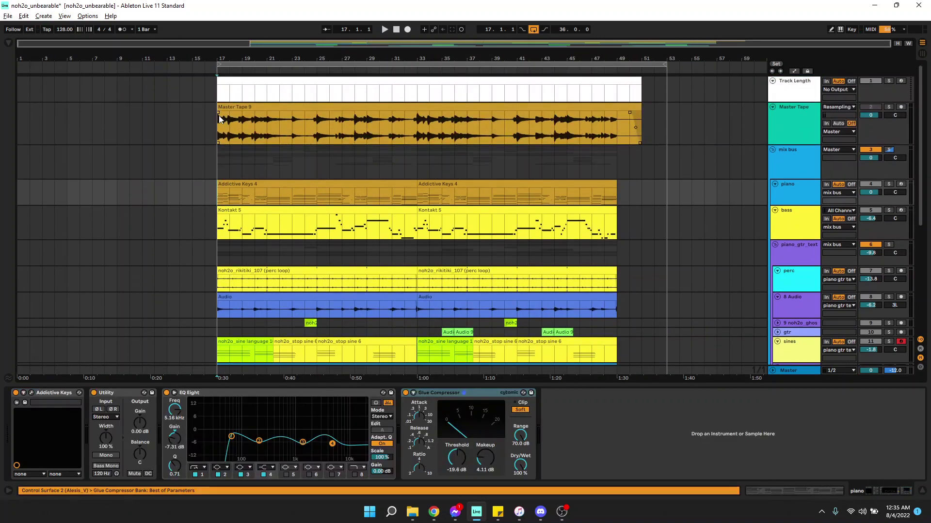
pyautogui.click(787, 167)
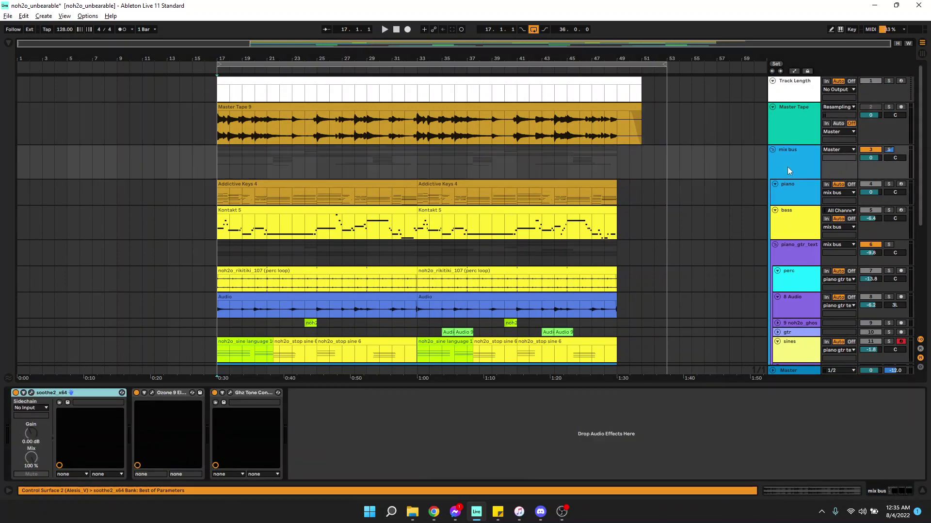
pyautogui.click(793, 124)
pyautogui.click(794, 163)
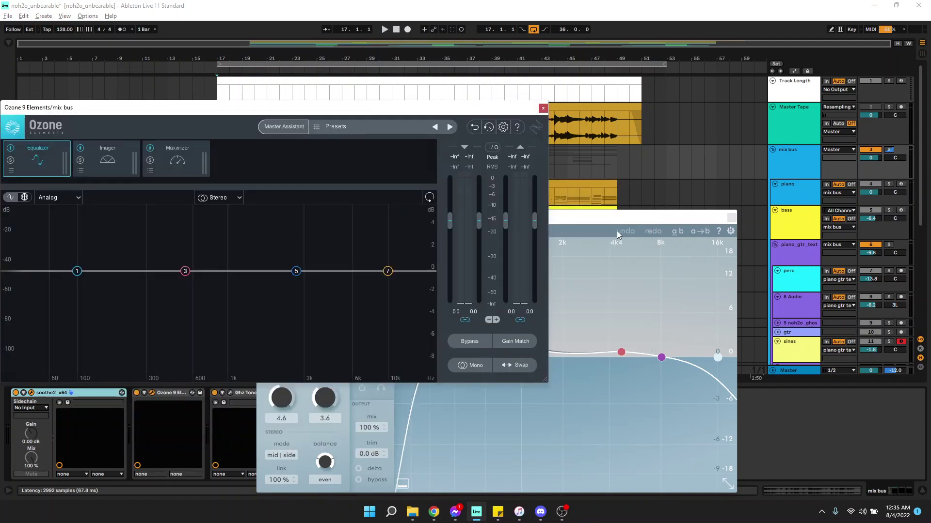
pyautogui.moveTo(617, 218); pyautogui.dragTo(737, 118)
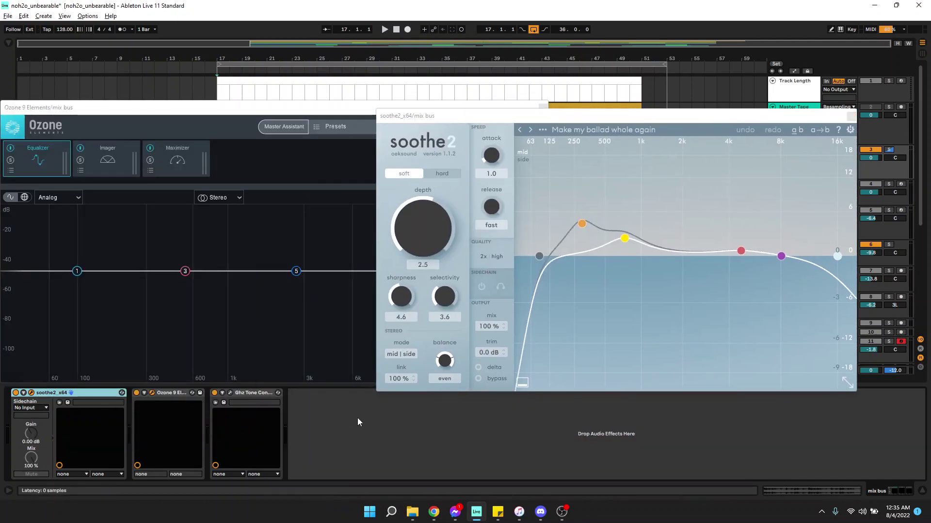
pyautogui.moveTo(385, 275); pyautogui.dragTo(326, 302)
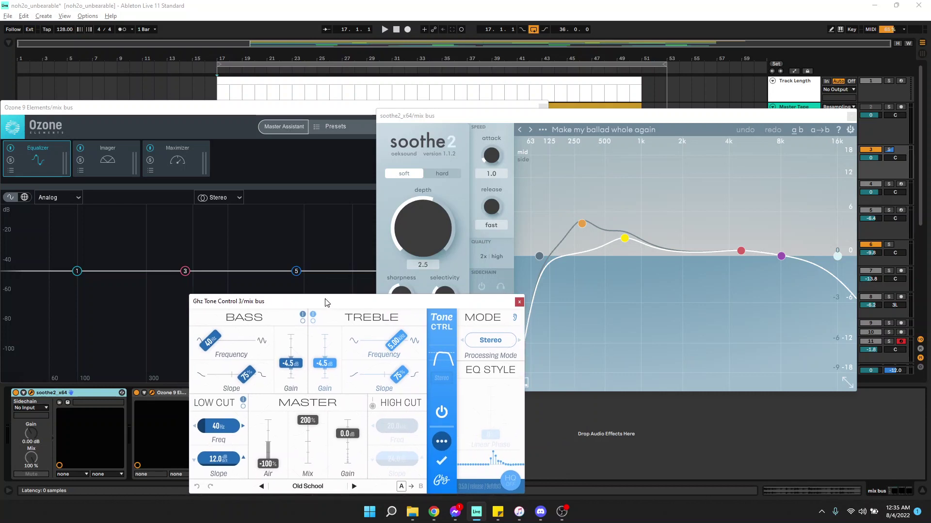
# - Review the soothe2 settings on the mix bus, including depth, and close the plug-in window
pyautogui.click(584, 117)
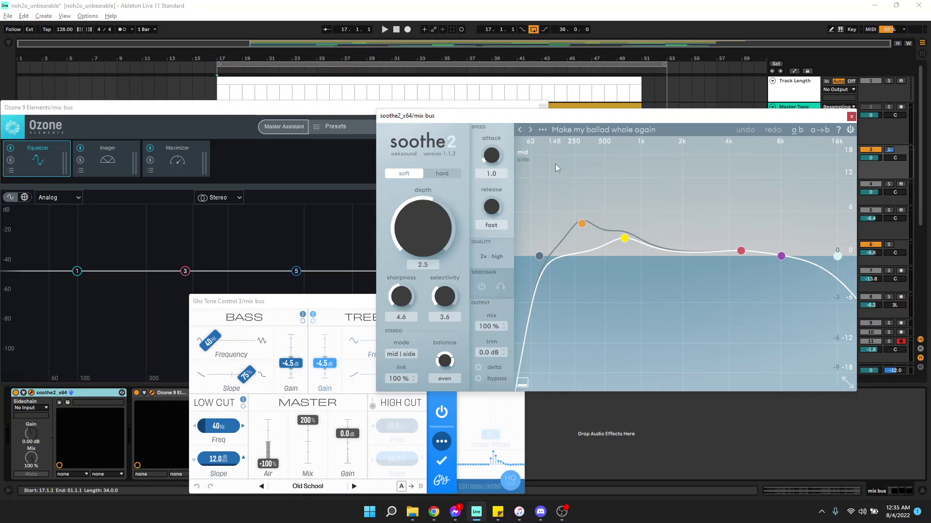
pyautogui.moveTo(435, 211)
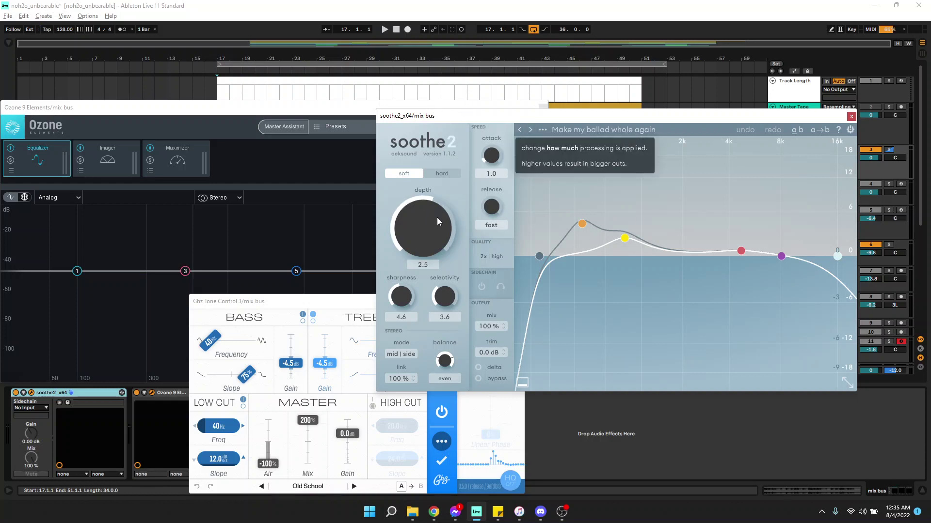
pyautogui.click(852, 117)
# - Review Ozone 9 Elements' Imager, Maximizer and Equalizer plus Ghz Tone Control 3's Old School preset, closing both windows
pyautogui.moveTo(292, 304); pyautogui.dragTo(558, 236)
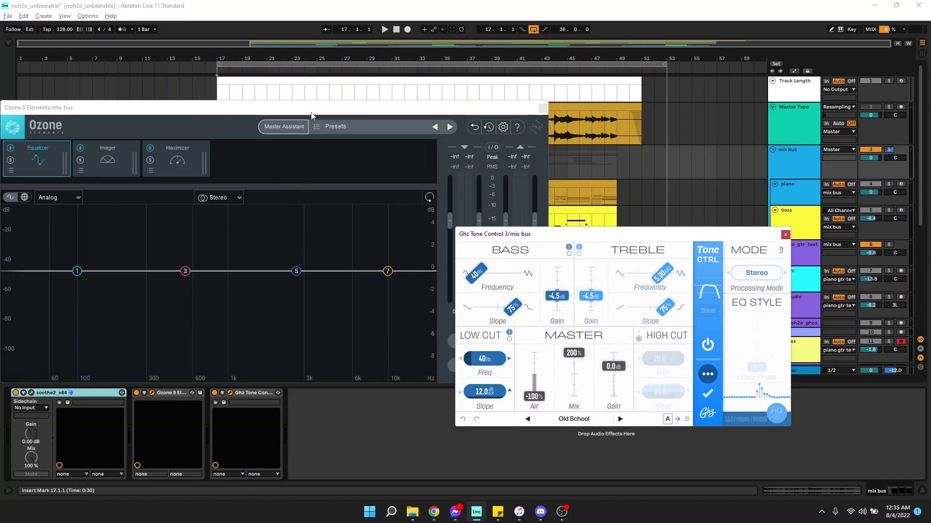
pyautogui.moveTo(309, 107); pyautogui.dragTo(355, 108)
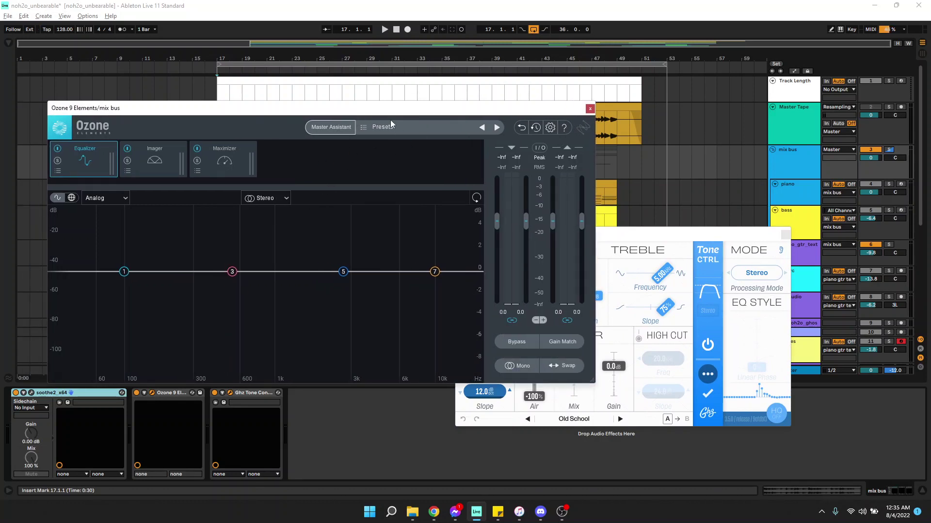
pyautogui.click(155, 161)
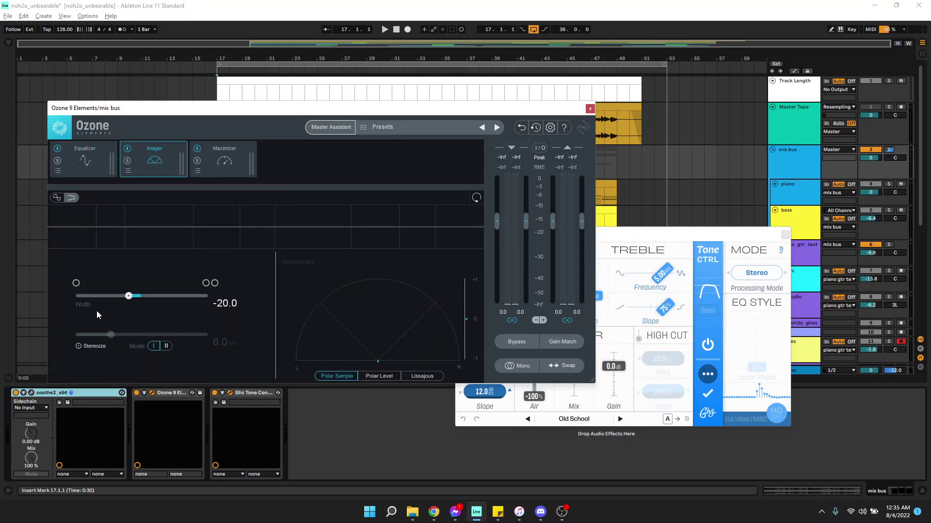
pyautogui.click(214, 157)
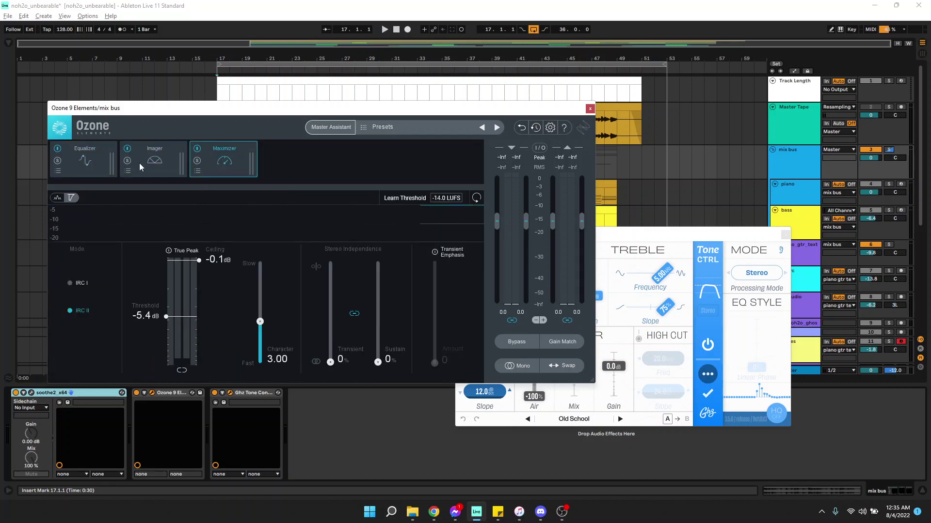
pyautogui.click(89, 165)
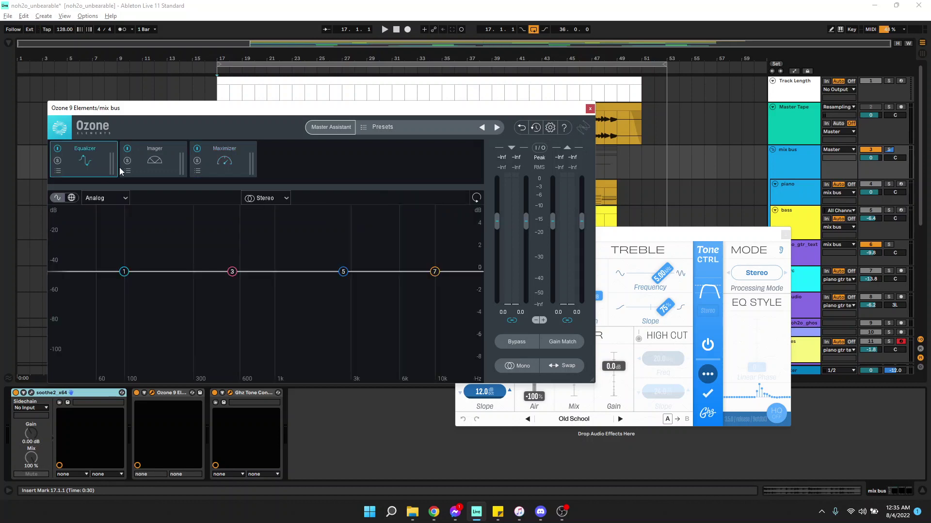
pyautogui.click(589, 110)
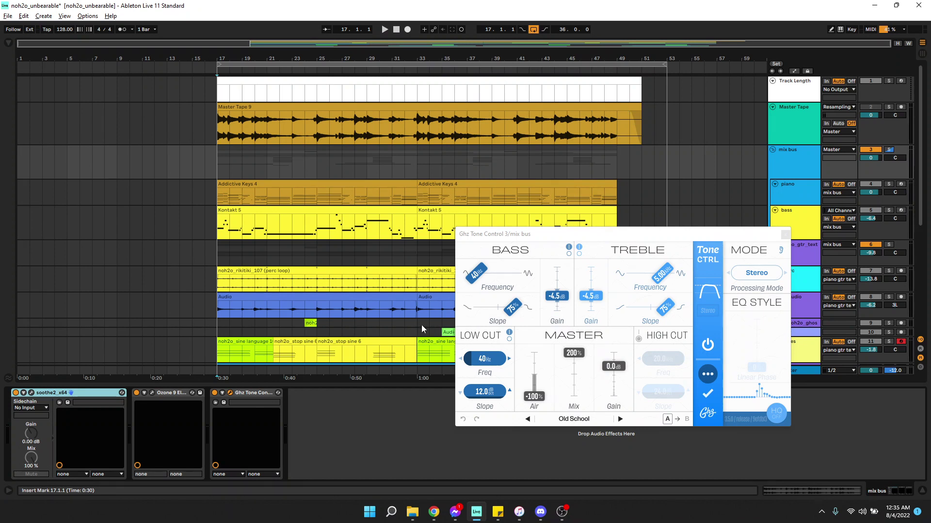
pyautogui.moveTo(562, 238); pyautogui.dragTo(388, 156)
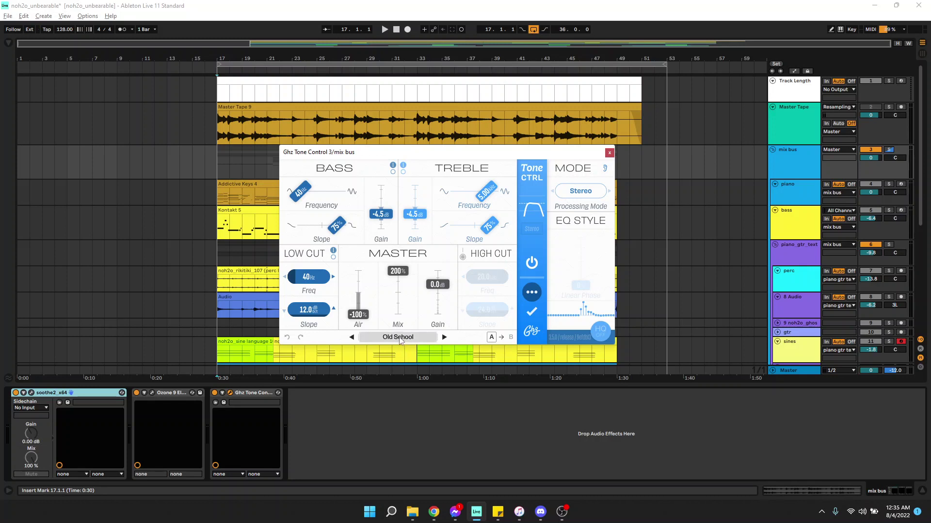
pyautogui.click(609, 153)
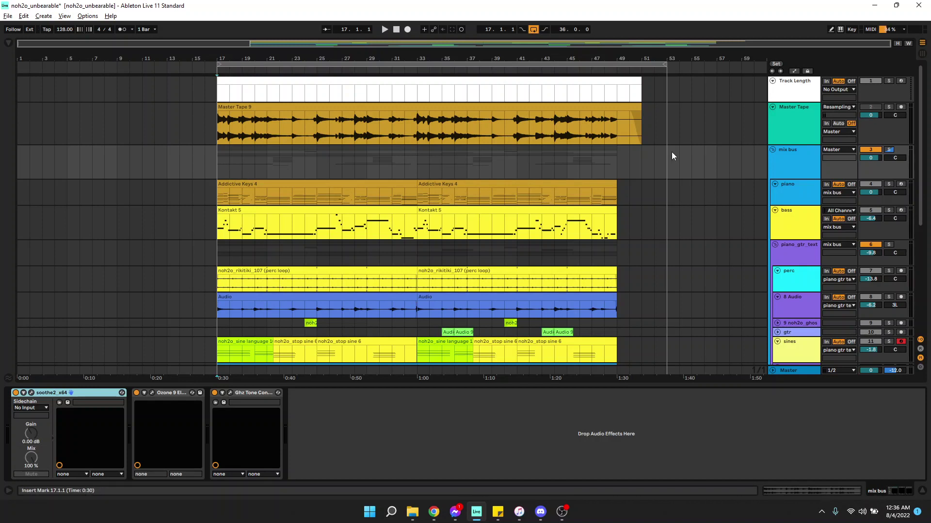
# - Solo the Master Tape track instead of the mix bus and display its device chain
pyautogui.click(214, 123)
pyautogui.click(261, 107)
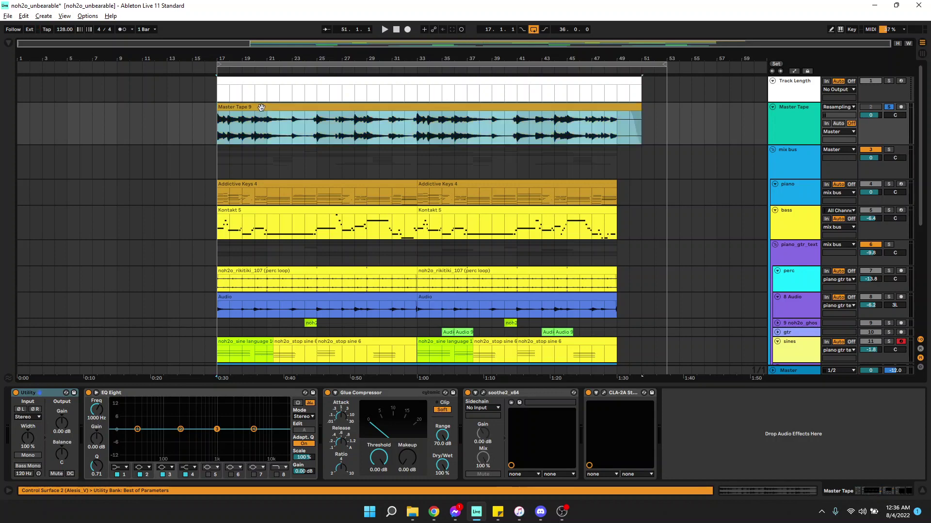
pyautogui.doubleClick(261, 107)
pyautogui.click(782, 121)
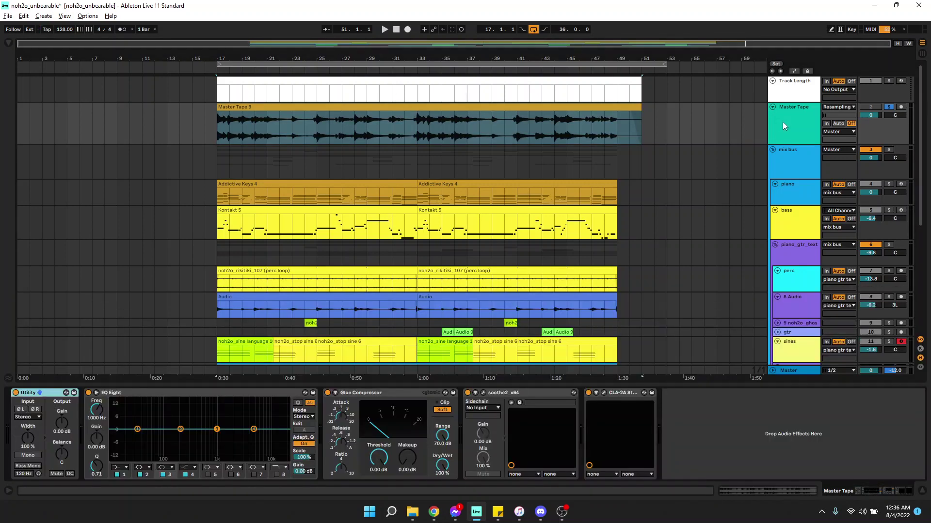
# - Inspect the soothe2 and CLA-2A Stereo plug-ins on the Master Tape track, closing each window
pyautogui.click(483, 393)
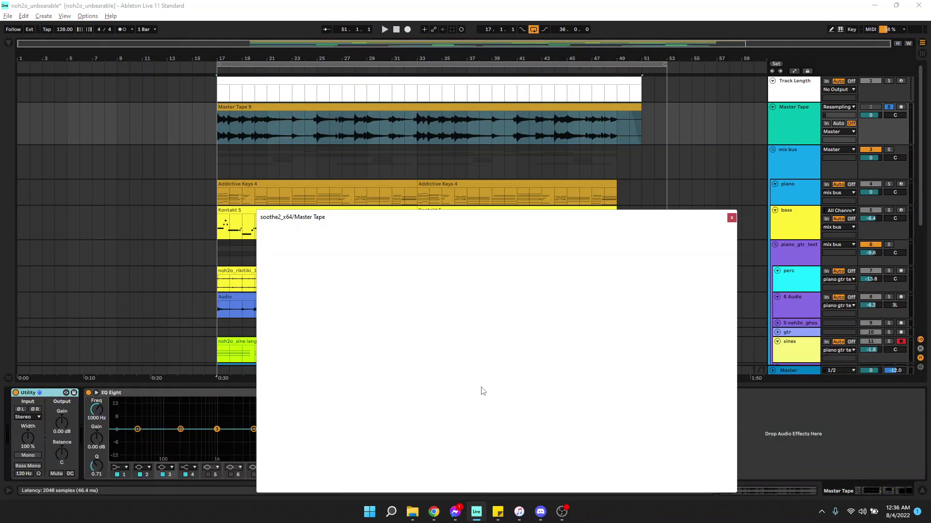
pyautogui.click(732, 218)
pyautogui.click(603, 393)
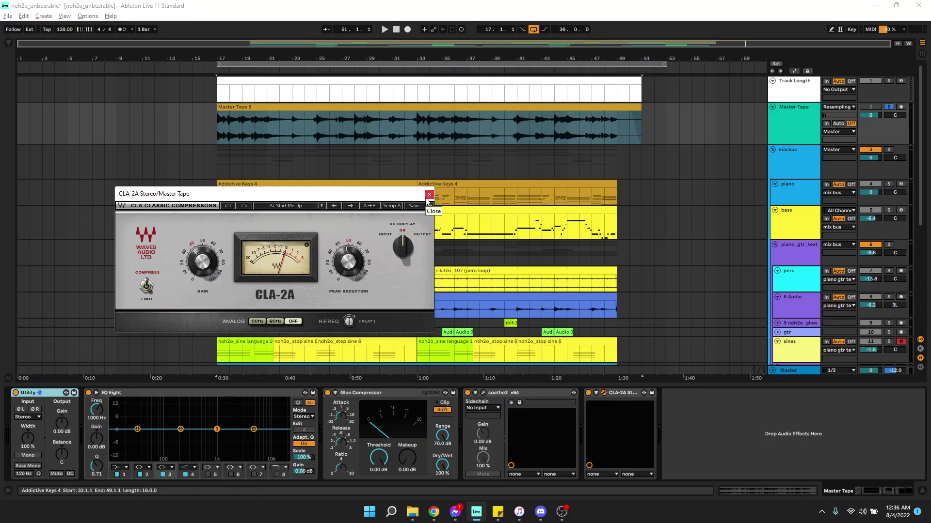
pyautogui.click(429, 195)
# - Open the Master Tape 9 clip's settings, play the soloed recording from bar 17, and hide the detail view
pyautogui.click(215, 129)
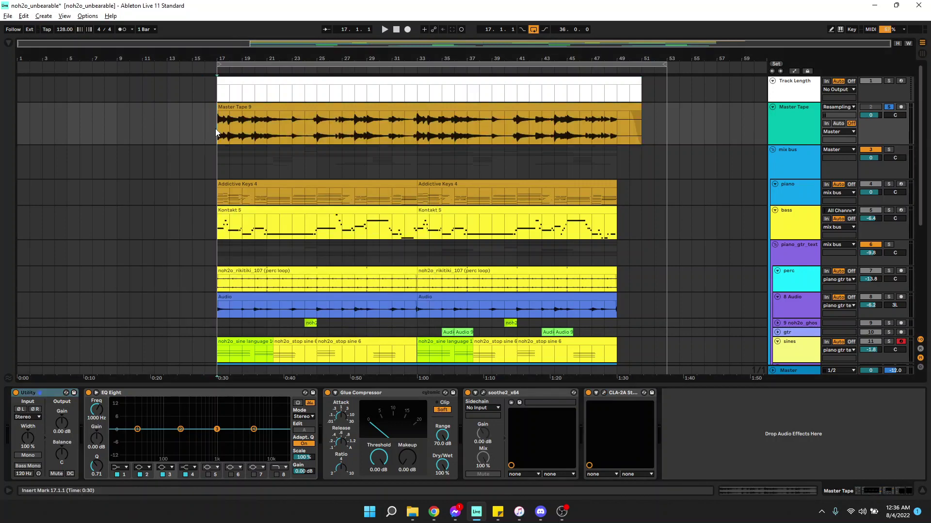
pyautogui.doubleClick(317, 106)
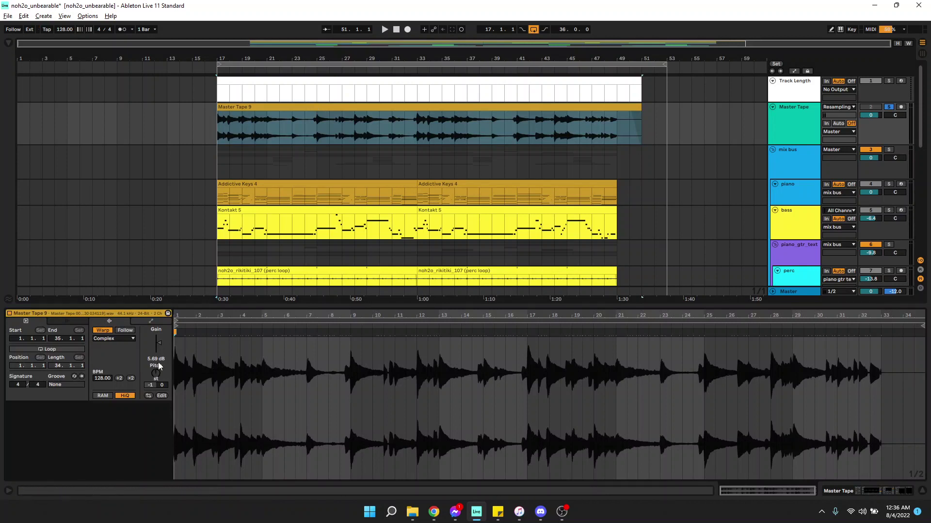
pyautogui.press('space')
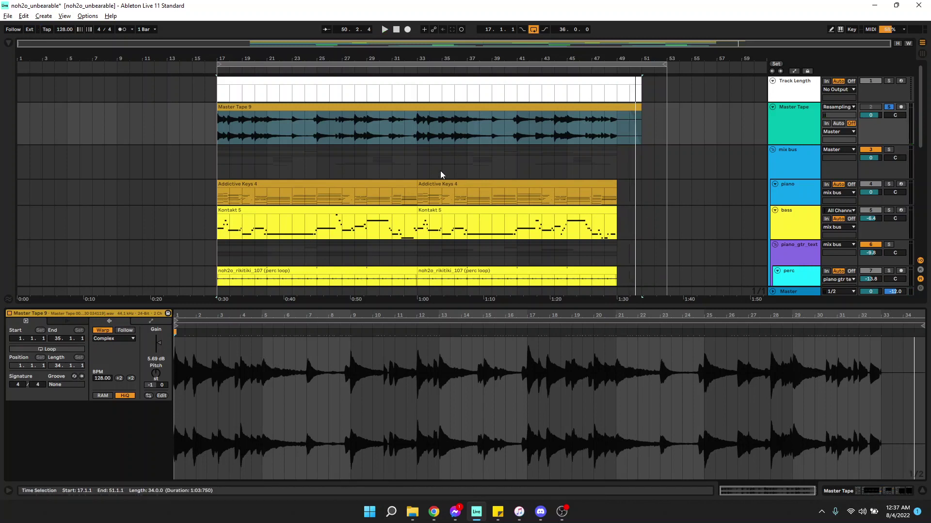
pyautogui.hotkey('ctrl', 'alt', 'l')
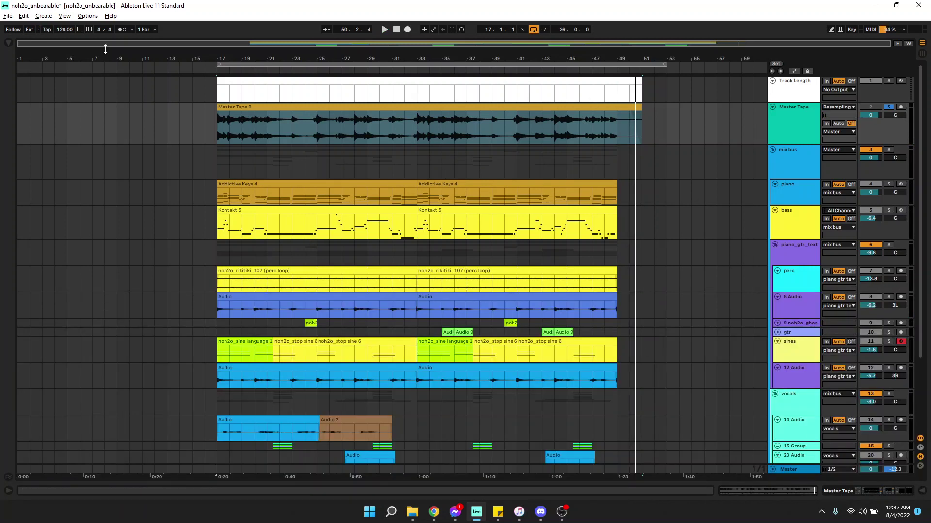